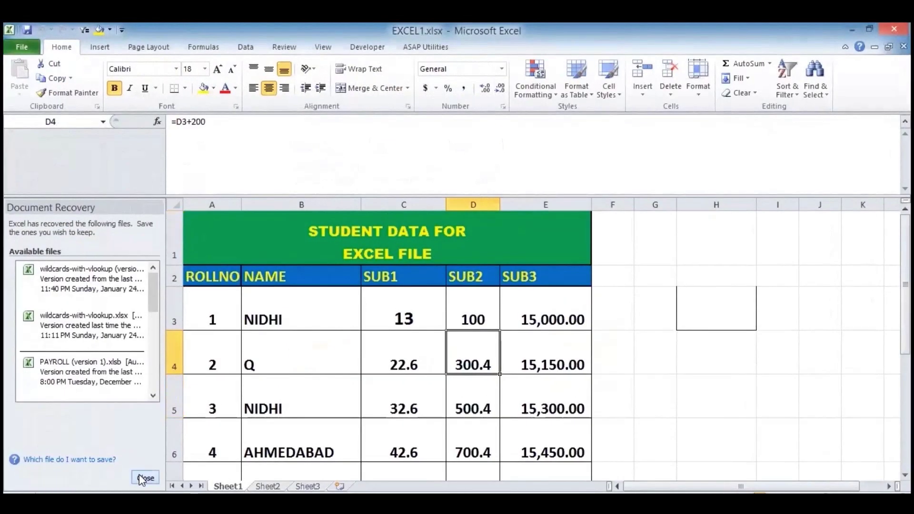
- Close the Document Recovery pane, keeping the recovered files available for the next start
click(141, 478)
click(253, 188)
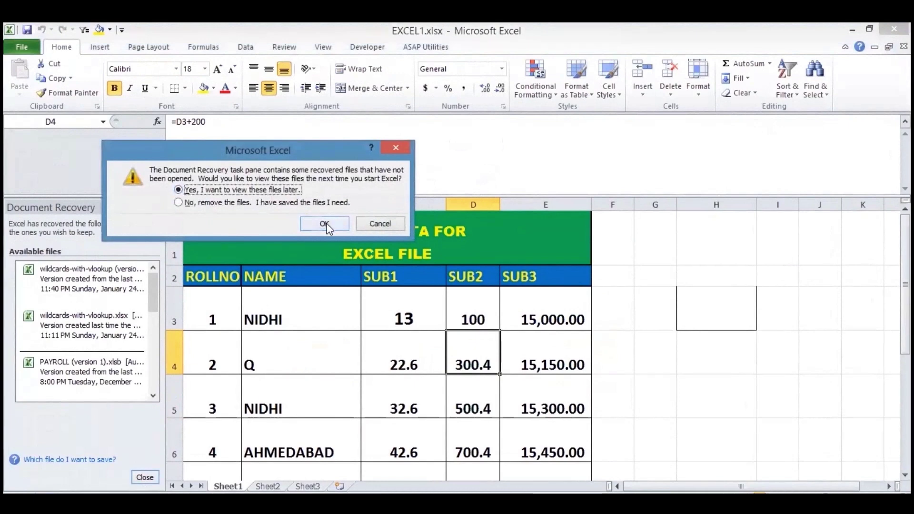
click(325, 224)
- Review the existing entries and formulas down the SUB3 column of the student table
click(387, 320)
key(Down)
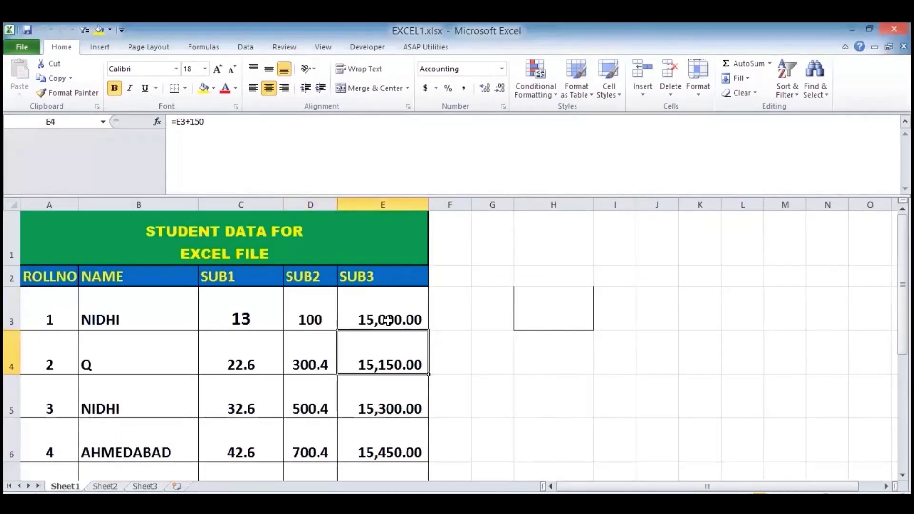
key(Down)
key(Down)
key(Down)
key(Down)
key(Down)
key(Down)
key(Down)
key(Down)
key(Down)
key(Down)
key(Down)
key(Up)
key(Up)
key(Up)
key(Up)
key(Up)
key(Up)
key(Up)
key(Up)
key(Up)
key(Up)
key(Up)
key(Up)
key(Up)
key(Down)
key(Right)
- Remove the borders from the stray bordered cell H3 beside the student table
click(569, 315)
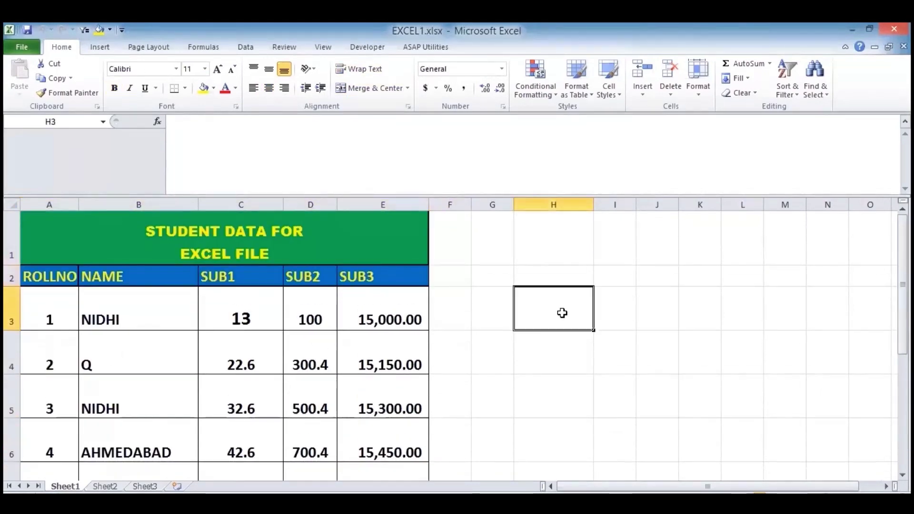
click(184, 89)
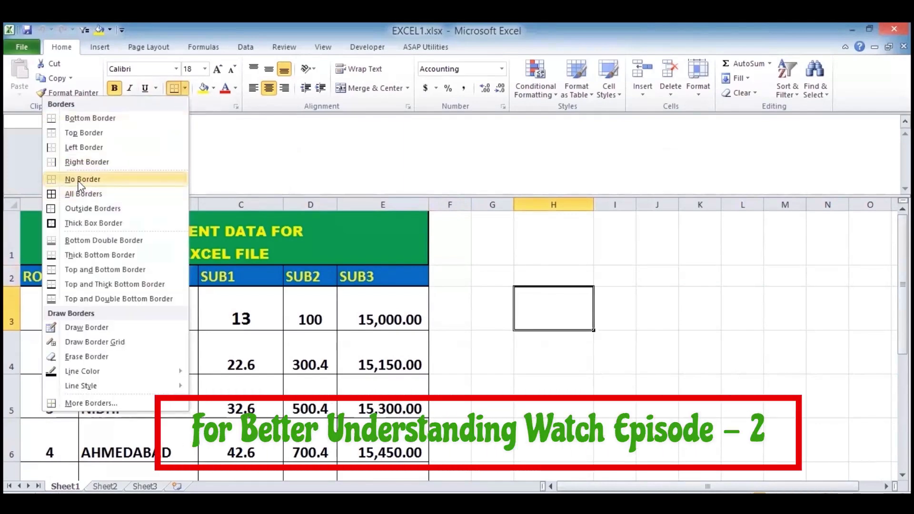
click(79, 180)
- Enter the headings sum, avg, min and max in cells F2 to I2, continuing the table's header row
click(450, 273)
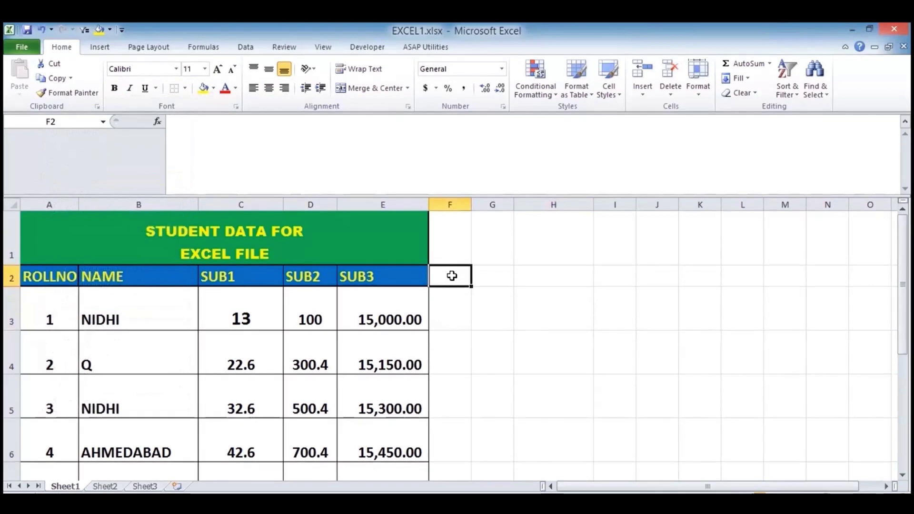
text(sum)
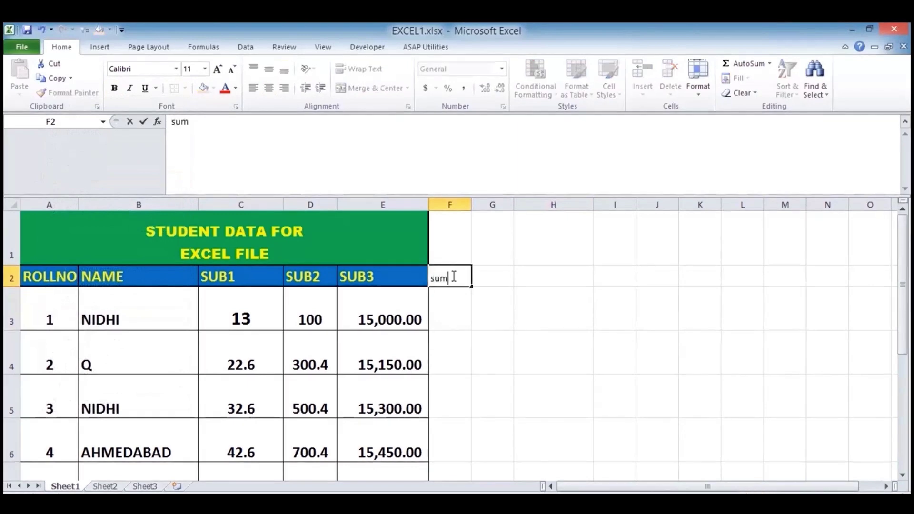
key(Tab)
text(av)
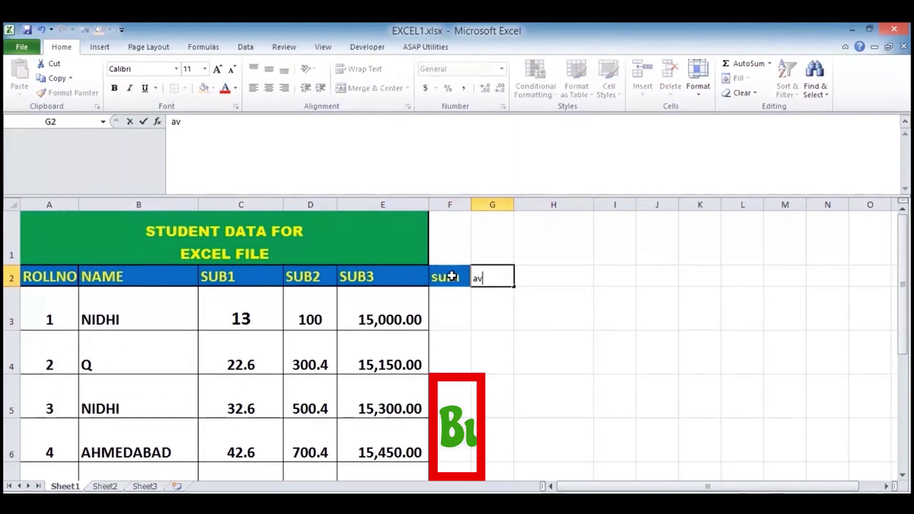
text(g)
key(Tab)
text(mi)
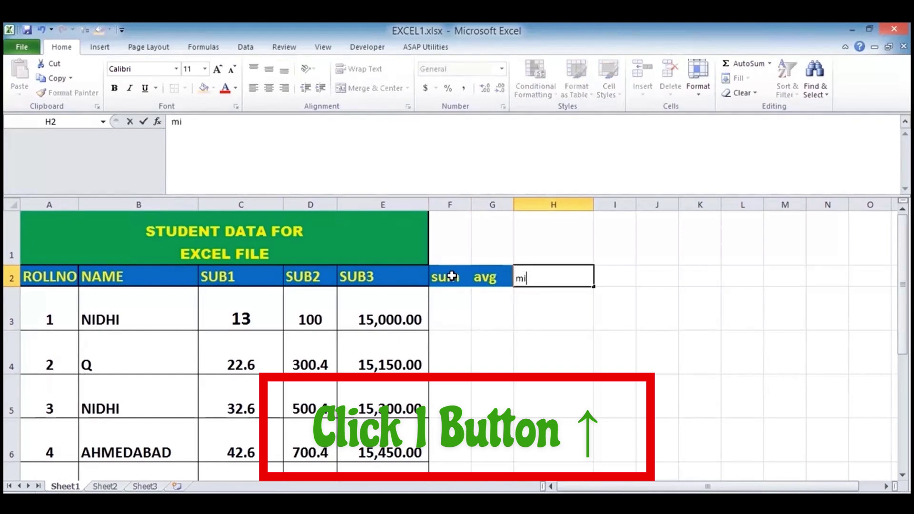
text(n)
key(Tab)
text(max)
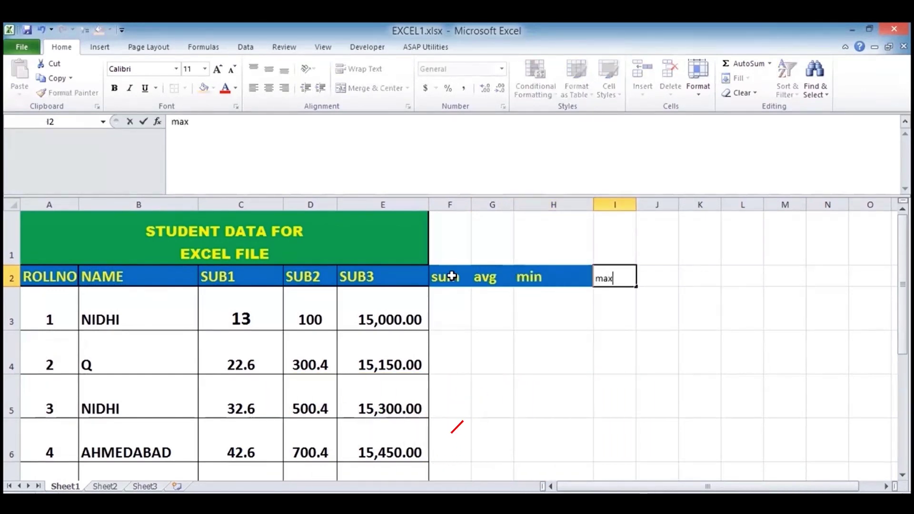
key(Tab)
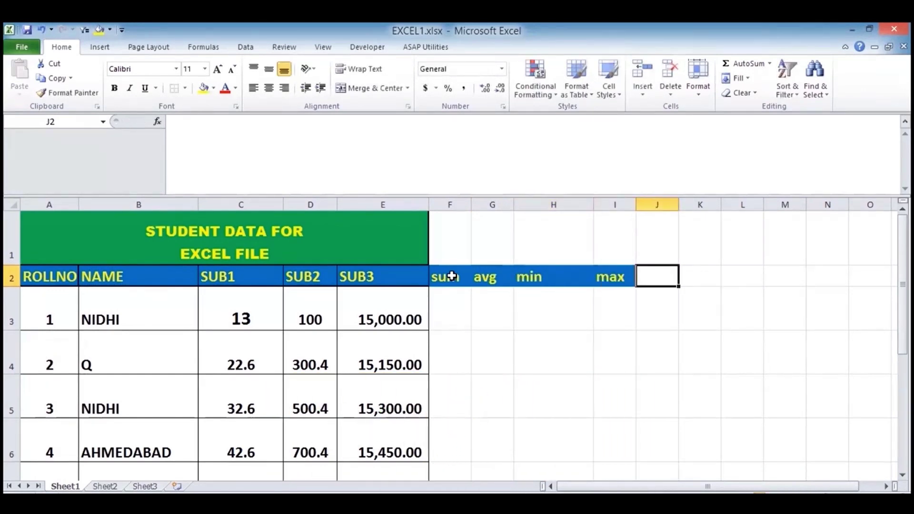
- Set the SUB1 mark of roll number 1 in C3 to 60
key(Down)
key(Left)
key(Left)
key(Left)
key(Left)
key(Left)
key(Left)
key(Left)
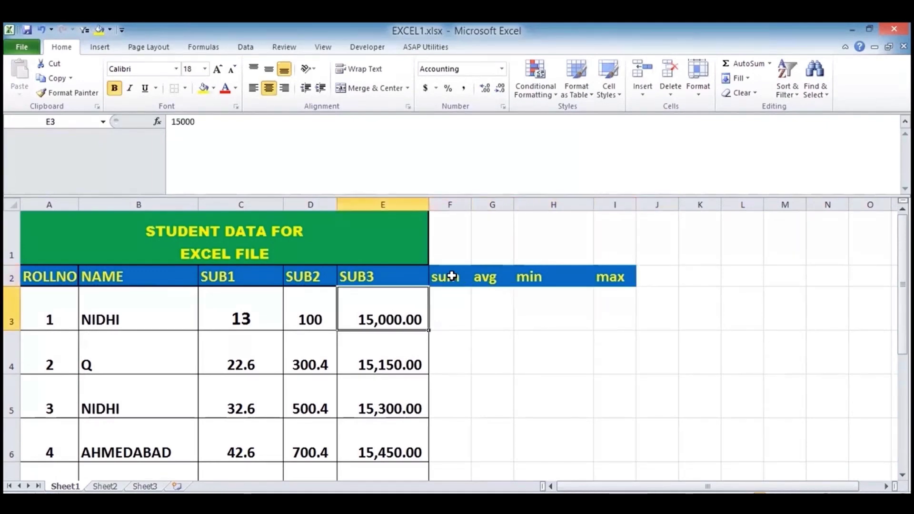
text(100)
key(BackSpace)
key(BackSpace)
text(60)
key(Return)
- Set the marks of roll number 1 to 80 for SUB2 in D3 and 89 for SUB3 in E3
key(Up)
key(Right)
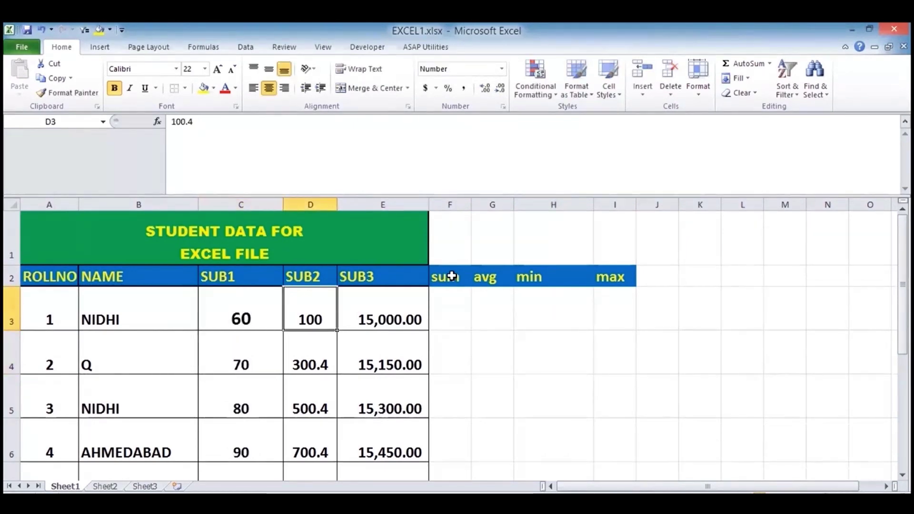
text(80)
key(Return)
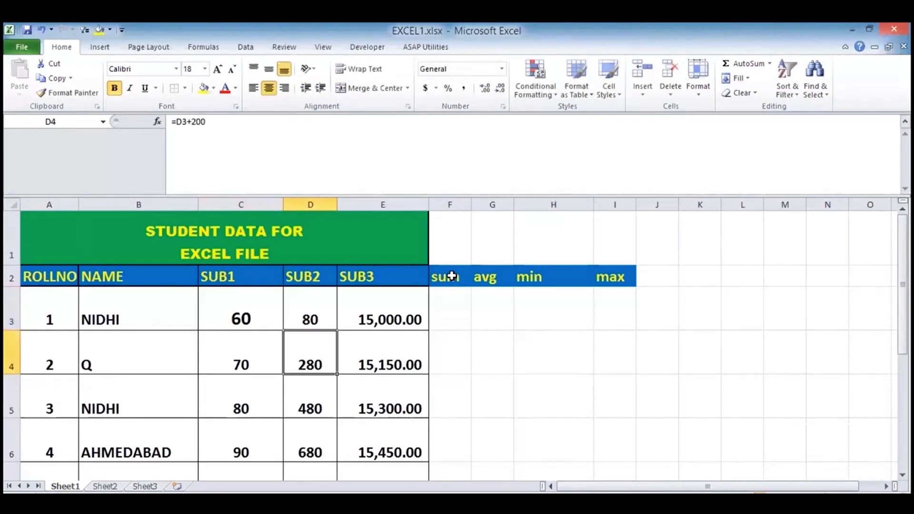
key(Up)
key(Right)
text(89)
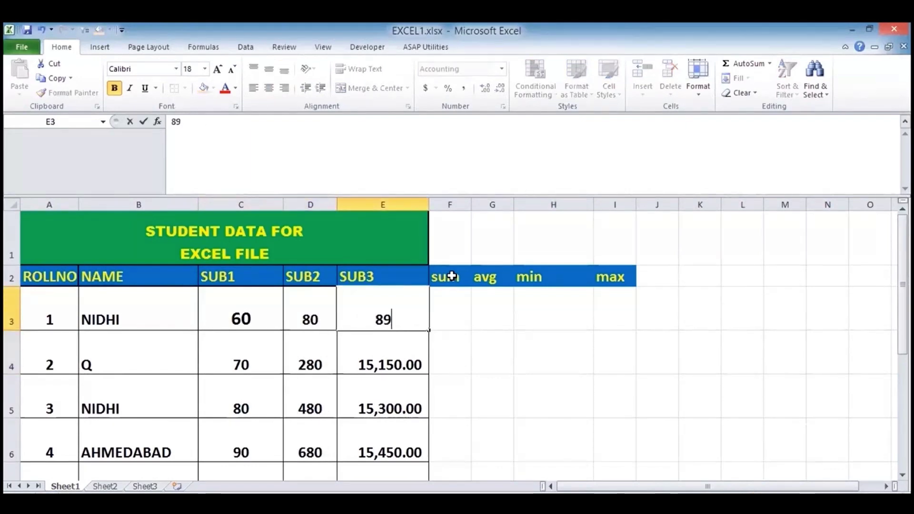
key(Return)
- Enter the formula =C3+D3+E3 in F3 to add up the three subject marks of the first student
key(Up)
key(Right)
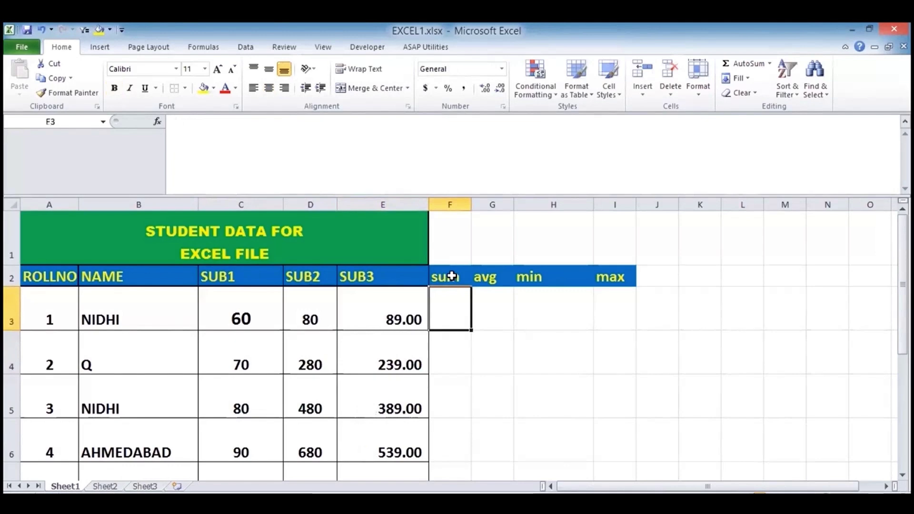
text(=)
click(267, 307)
text(+)
click(300, 309)
text(+)
click(391, 297)
key(Return)
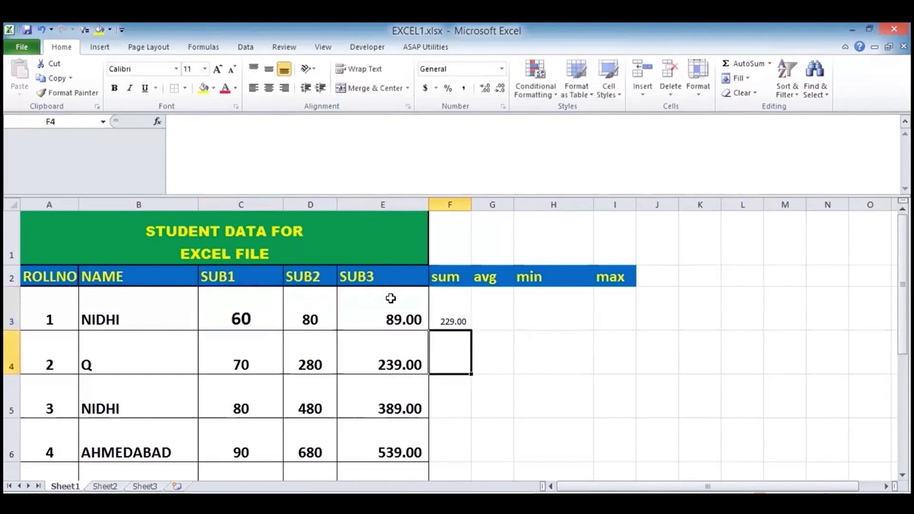
- Fill the sum formula from F3 down the student rows and reduce the formula bar's height
click(454, 318)
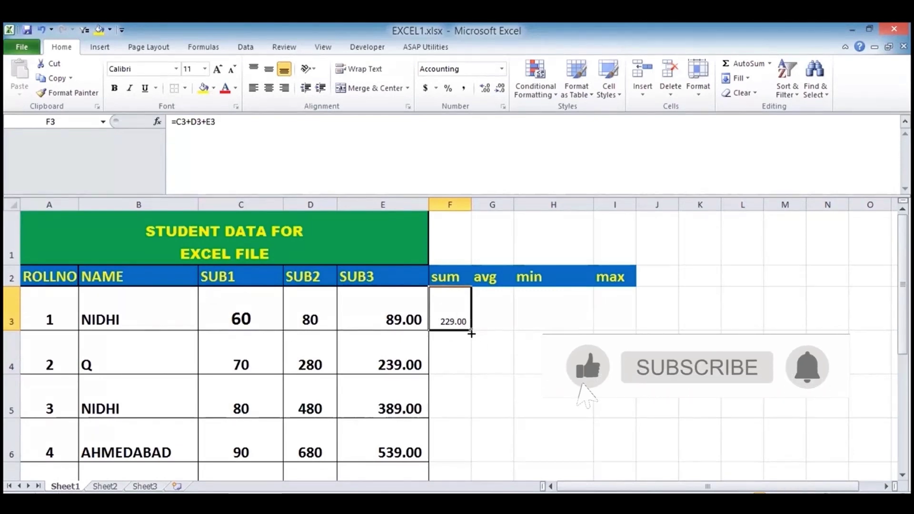
double_click(471, 332)
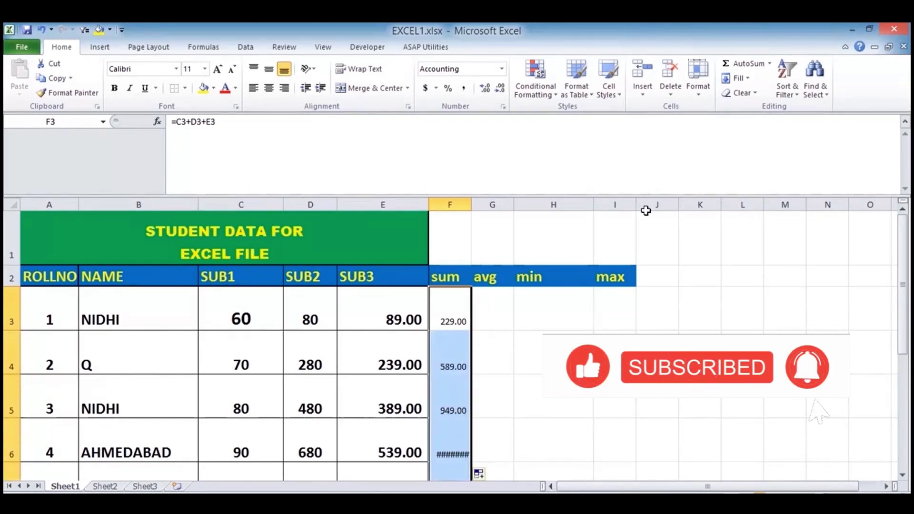
drag(646, 195, 642, 145)
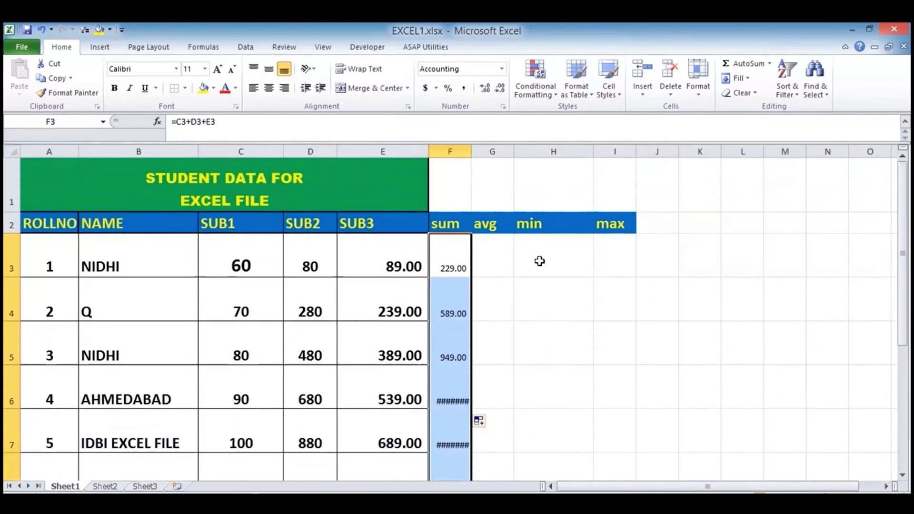
- Inspect the filled formulas down the sum column
click(556, 151)
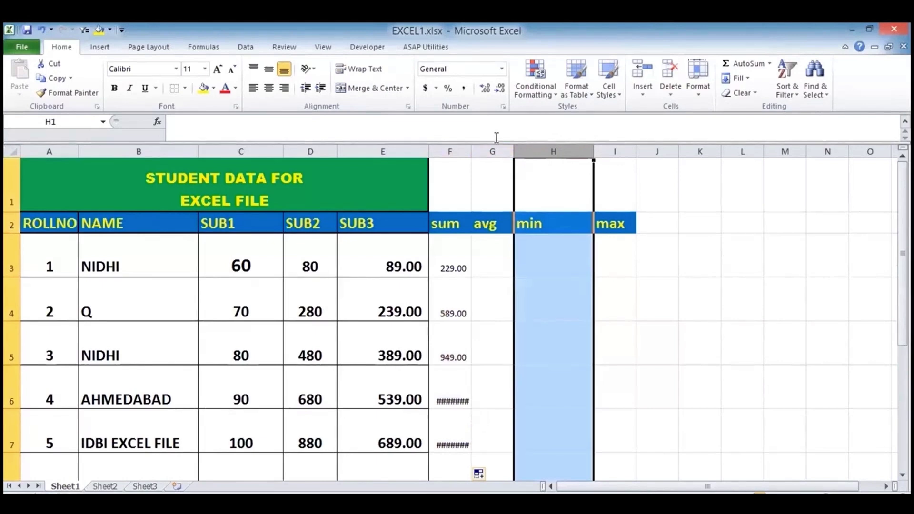
click(452, 262)
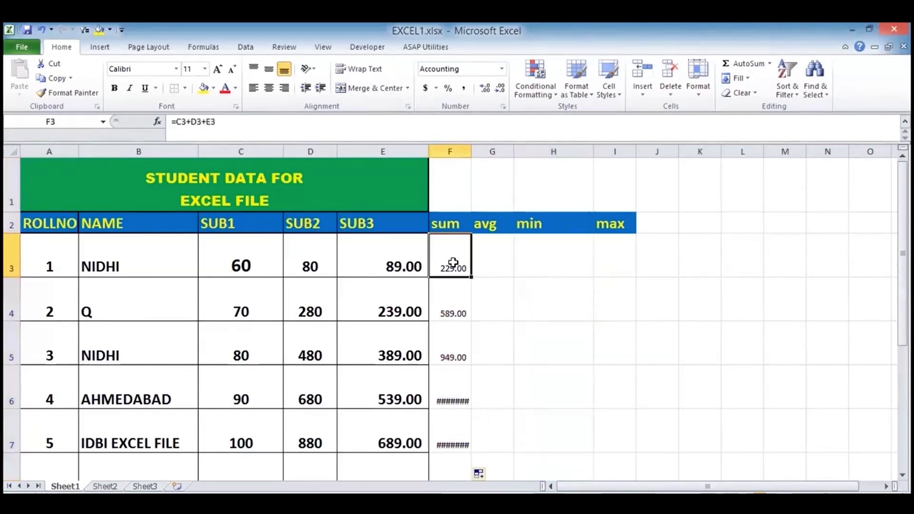
key(Down)
key(Down)
key(Down)
key(Down)
key(Down)
key(Up)
key(Up)
key(Up)
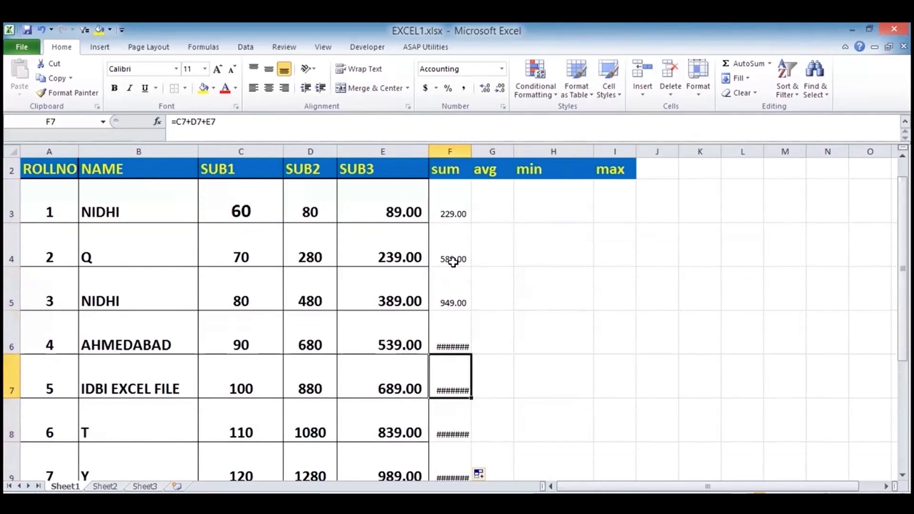
- Change the SUB3 formula in E4 to =E3+15
key(Left)
key(Up)
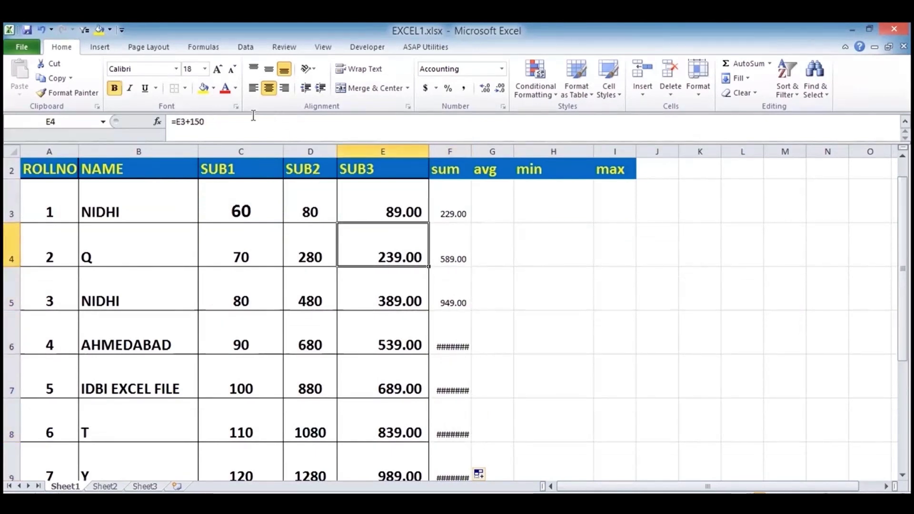
click(239, 126)
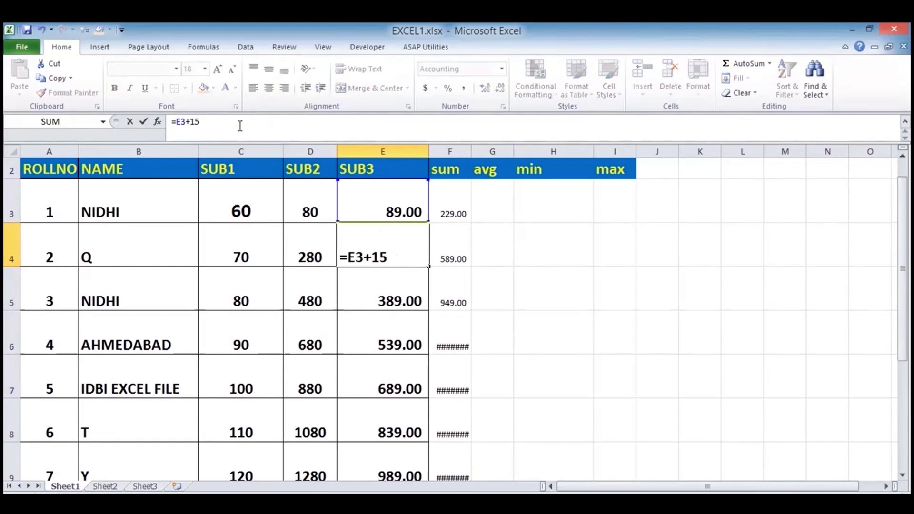
key(Return)
- Fill cells E3:E4 down the SUB3 column and widen column F slightly
key(Up)
key(Up)
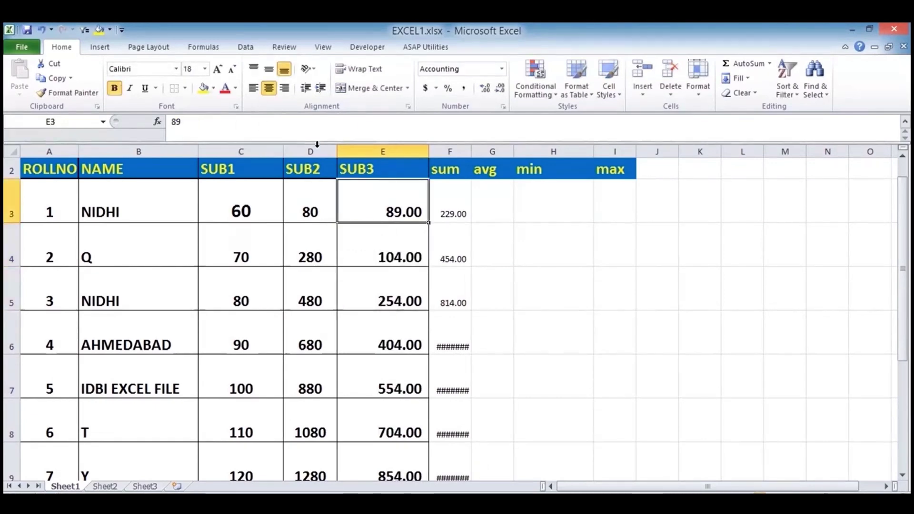
drag(381, 205, 381, 250)
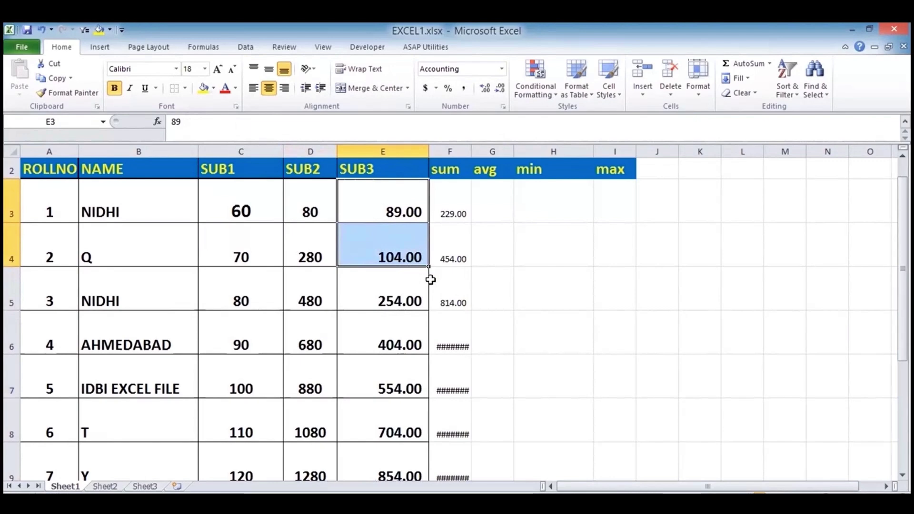
double_click(428, 265)
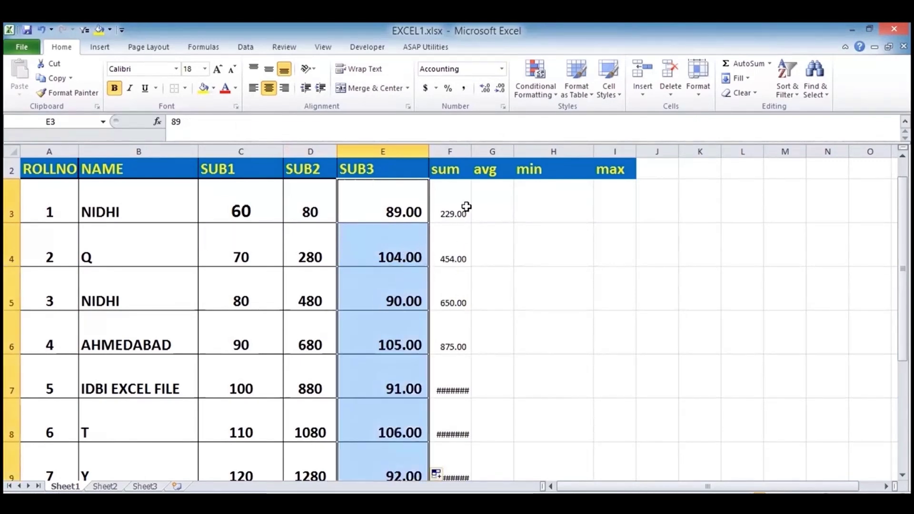
drag(469, 149, 470, 149)
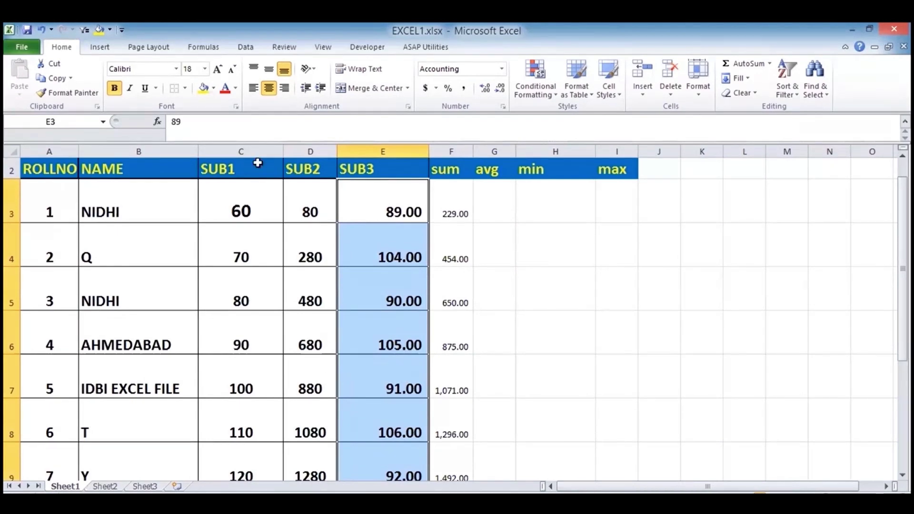
- Change the SUB2 formula in D4 to =D3+20
click(305, 218)
click(305, 265)
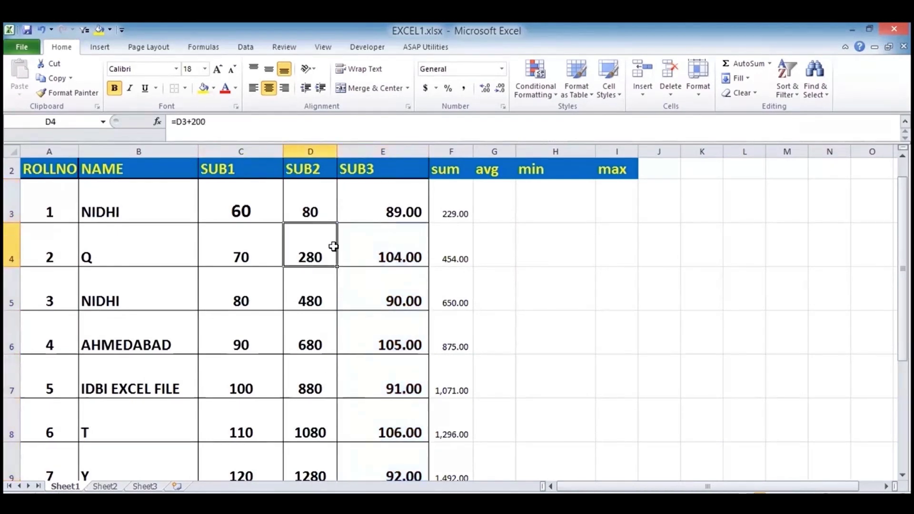
click(219, 119)
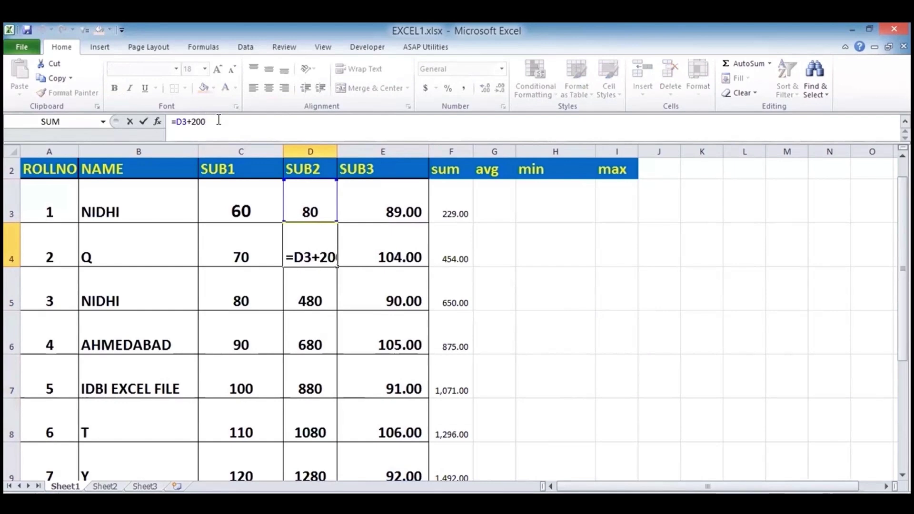
key(Return)
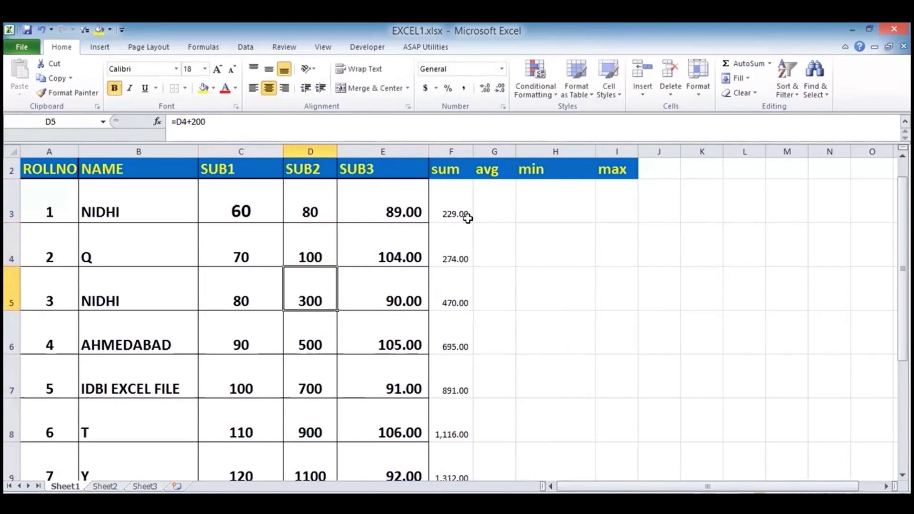
- Apply all borders to the sum values in F3:F12
click(459, 205)
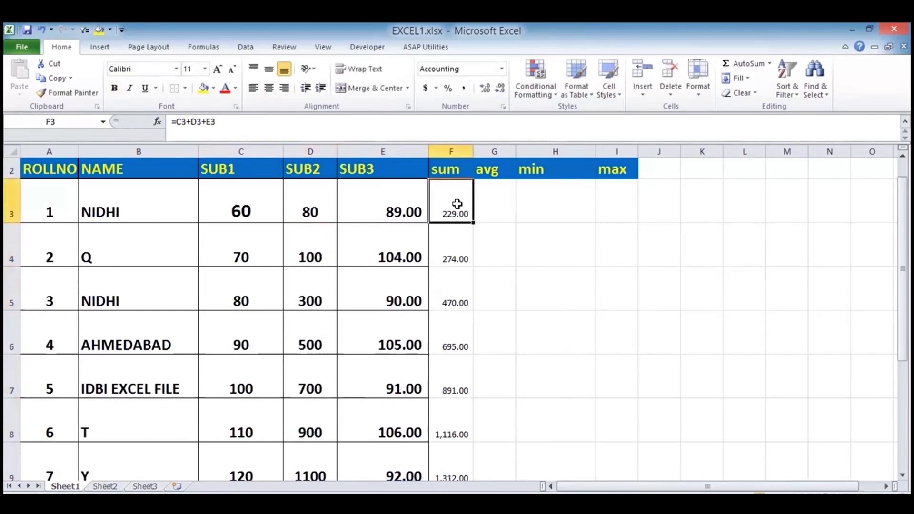
key(ctrl+shift+Down)
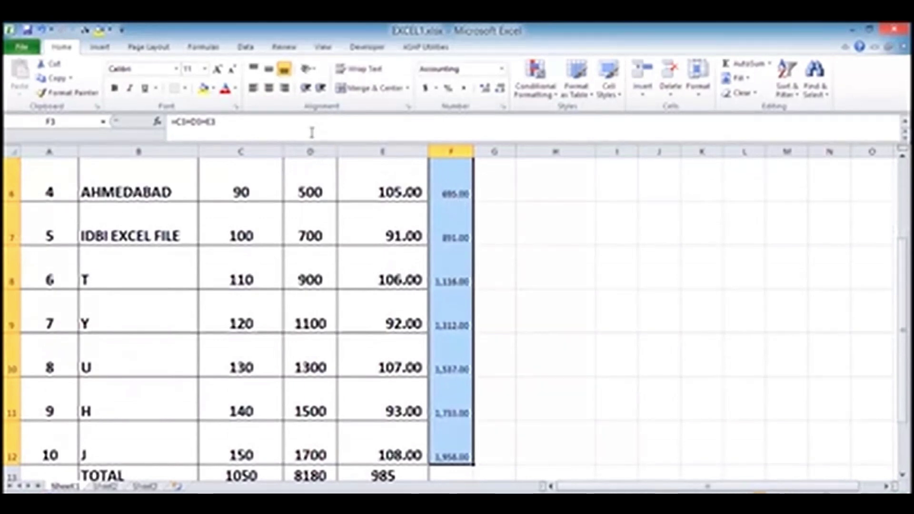
click(184, 88)
click(110, 198)
- Copy the formatting of SUB3 cell E3 onto the values in the sum column with Format Painter
scroll(309, 294, up, 2)
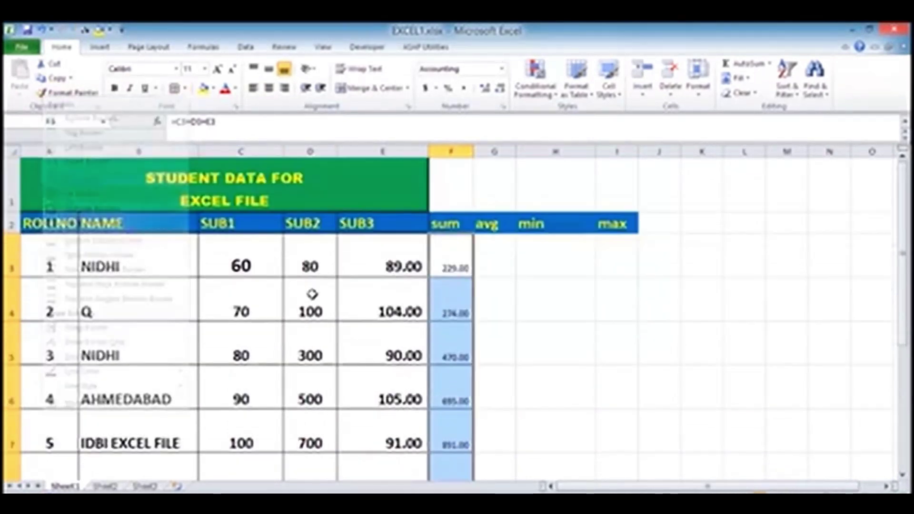
click(353, 261)
click(44, 92)
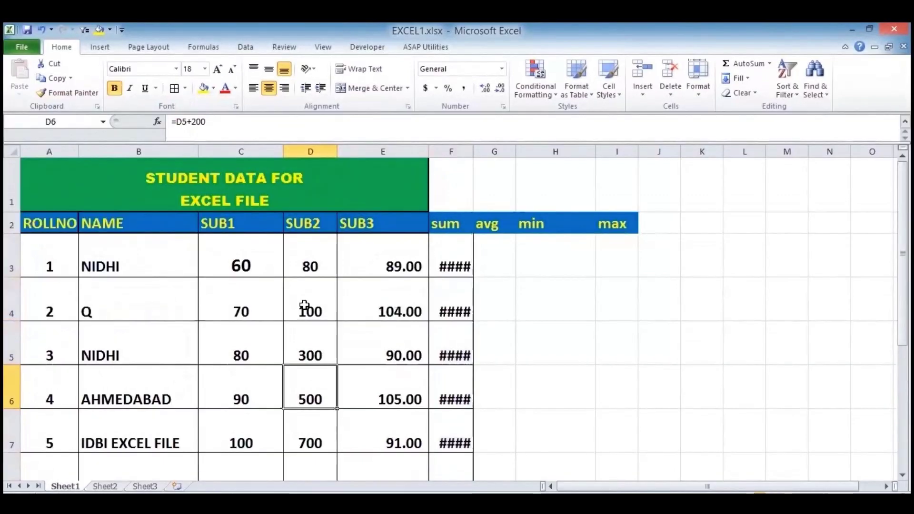
- Fill the D4 formula down the SUB2 column and auto-fit the width of column F to the sum values
key(Down)
key(Down)
key(Up)
key(Up)
key(Up)
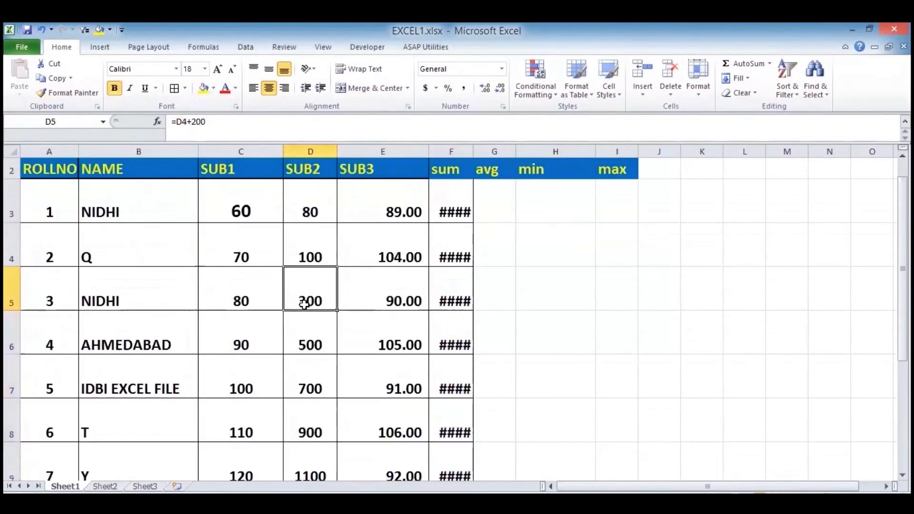
key(Up)
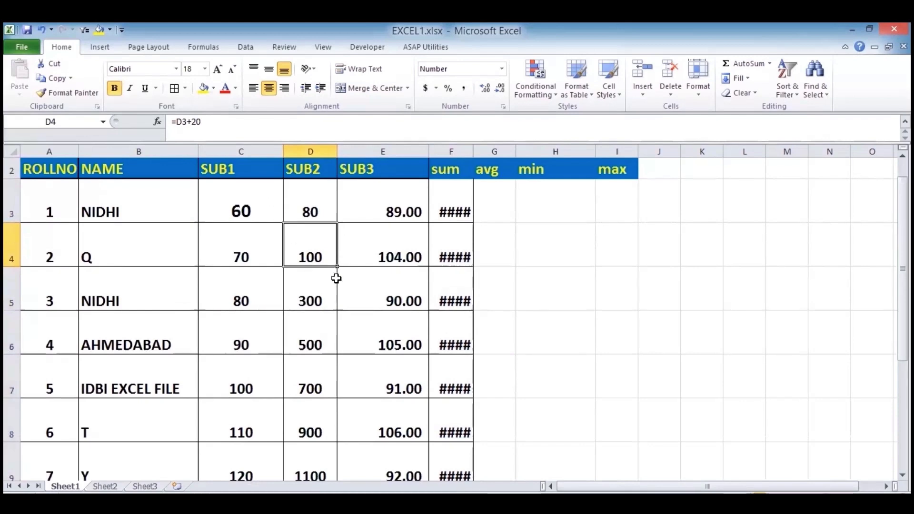
double_click(338, 269)
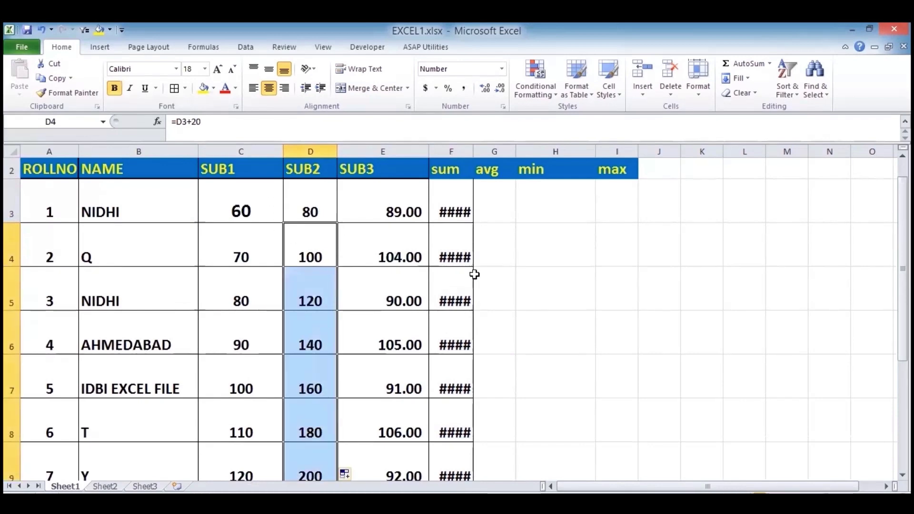
click(464, 248)
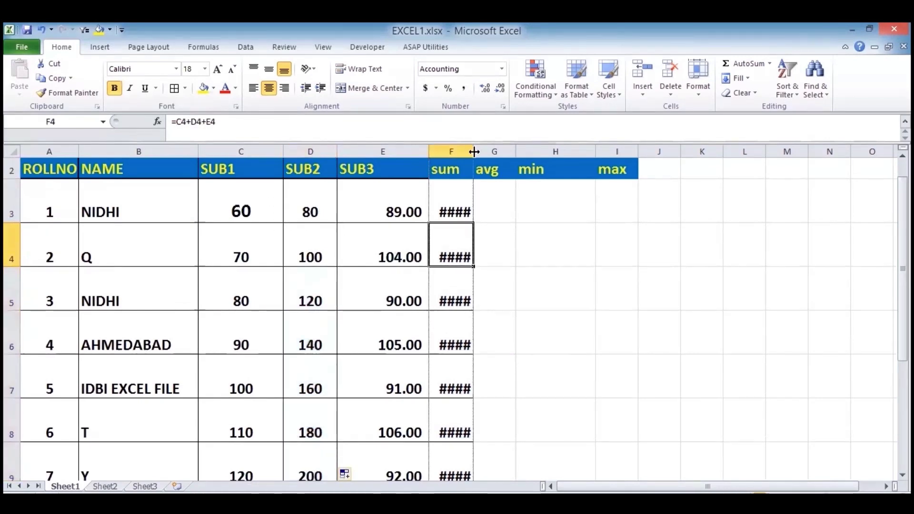
double_click(474, 151)
- Review the sum and SUB2 values from the first student down to the TOTAL row
key(Down)
key(Down)
key(Down)
key(Down)
key(Down)
key(Down)
key(Down)
key(Down)
key(Down)
key(Down)
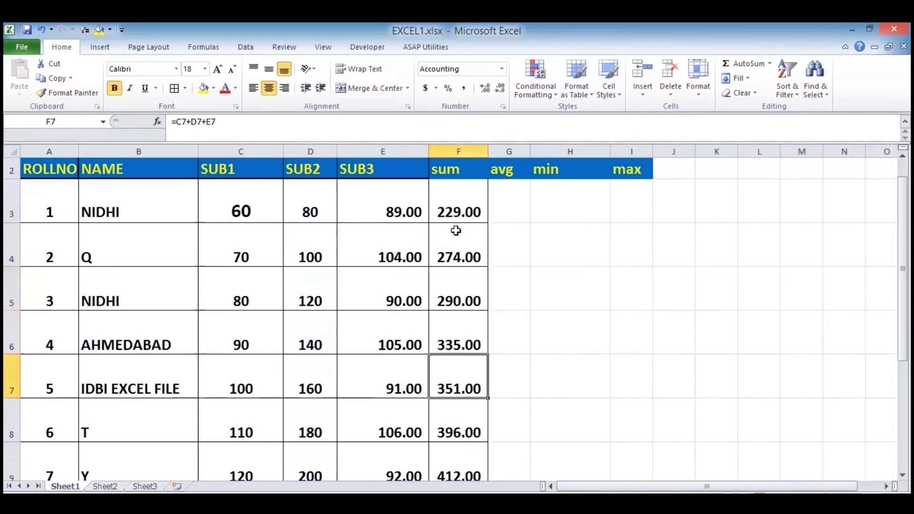
key(Left)
key(Left)
key(Up)
key(Up)
key(Up)
key(Up)
key(Up)
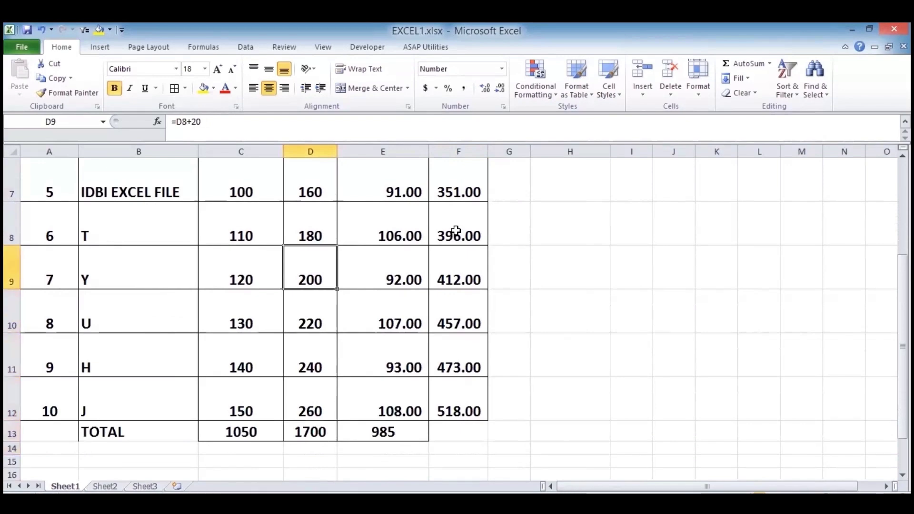
key(Up)
key(Up)
key(Up)
key(Up)
key(Up)
key(Up)
key(Up)
key(Down)
key(Down)
key(Down)
key(Down)
key(Down)
key(Down)
key(Down)
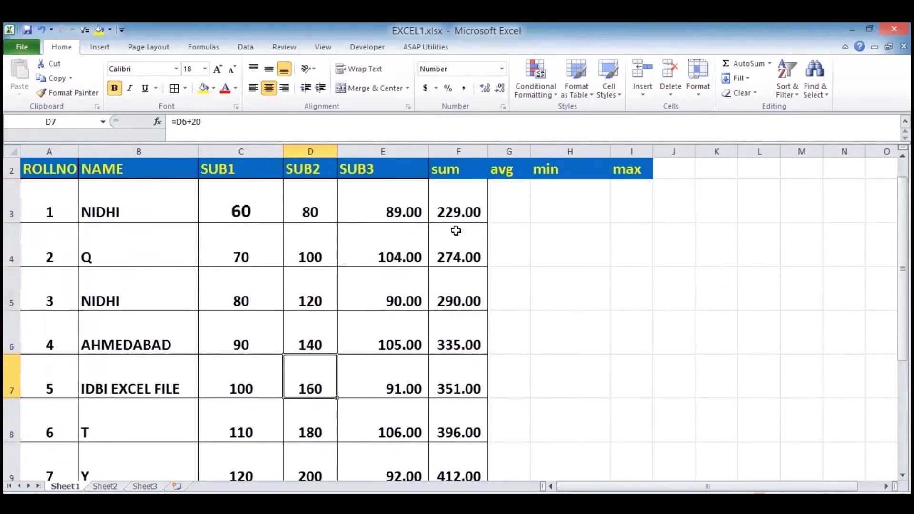
- Set the first student's SUB2 mark in D3 to 50
key(Up)
key(Up)
key(Up)
key(Up)
key(Up)
key(Up)
key(Up)
key(Down)
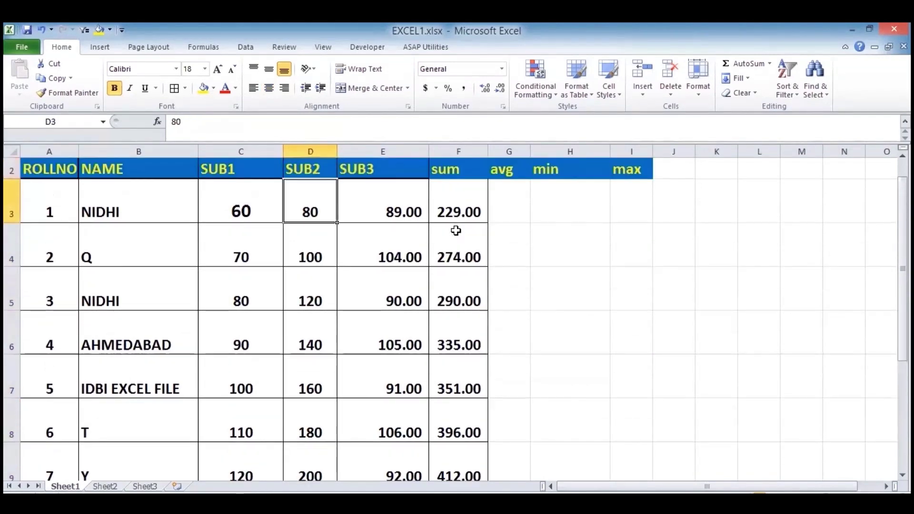
text(50)
key(Return)
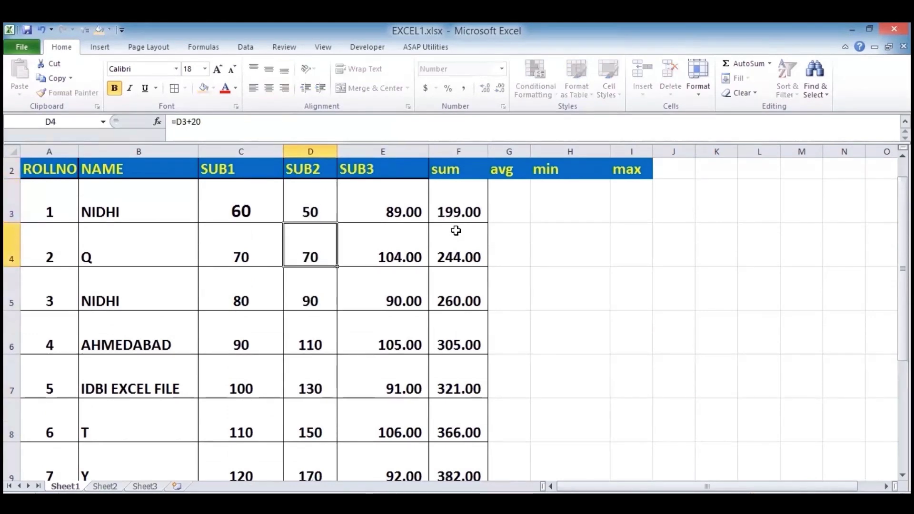
- Check the recalculated SUB2 marks and the sum formula in F3
key(Down)
key(Down)
key(Down)
key(Down)
key(Down)
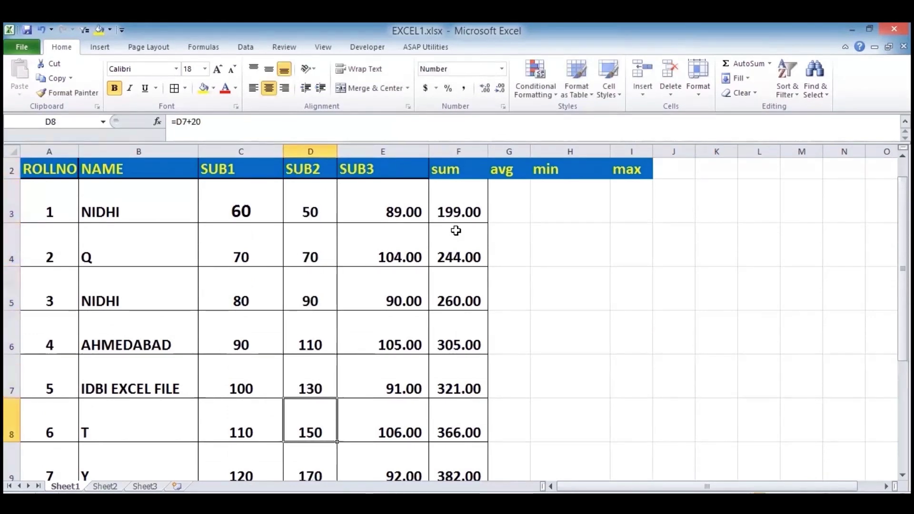
key(Up)
key(Up)
key(Up)
key(Up)
key(Up)
key(Up)
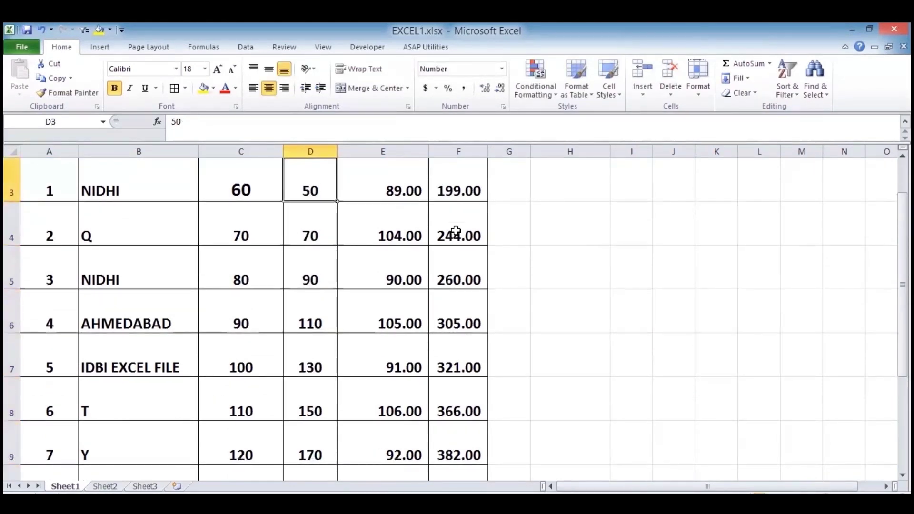
key(Up)
key(Up)
key(Down)
key(Down)
key(Right)
key(Right)
key(Right)
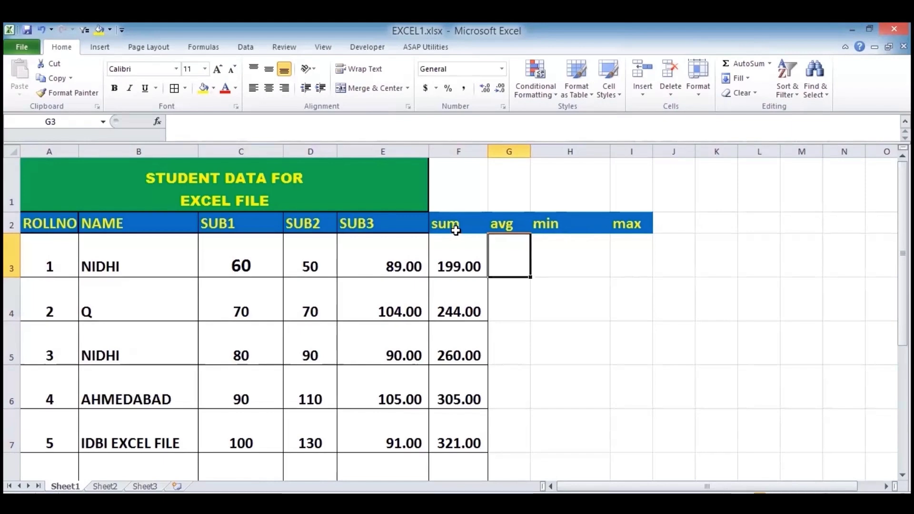
key(Left)
key(Left)
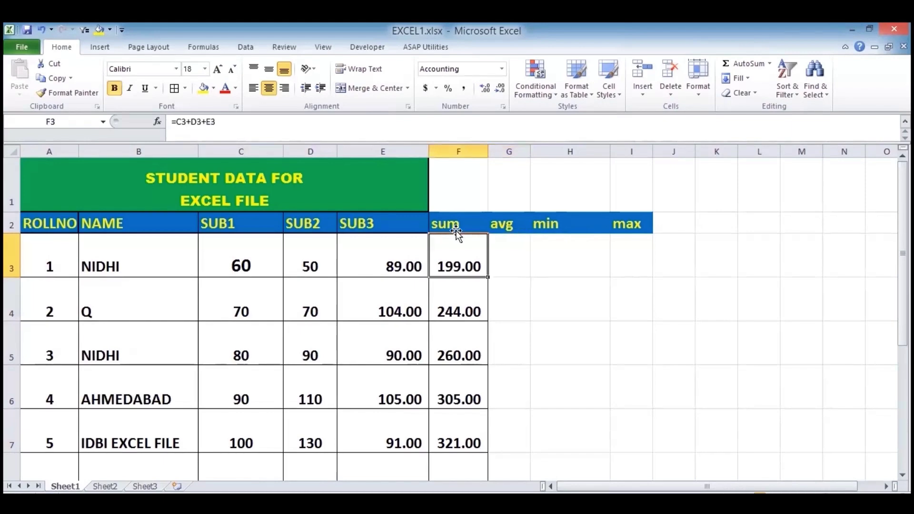
- Format the SUB3 marks in E3:E12 to show no decimal places
drag(395, 256, 409, 414)
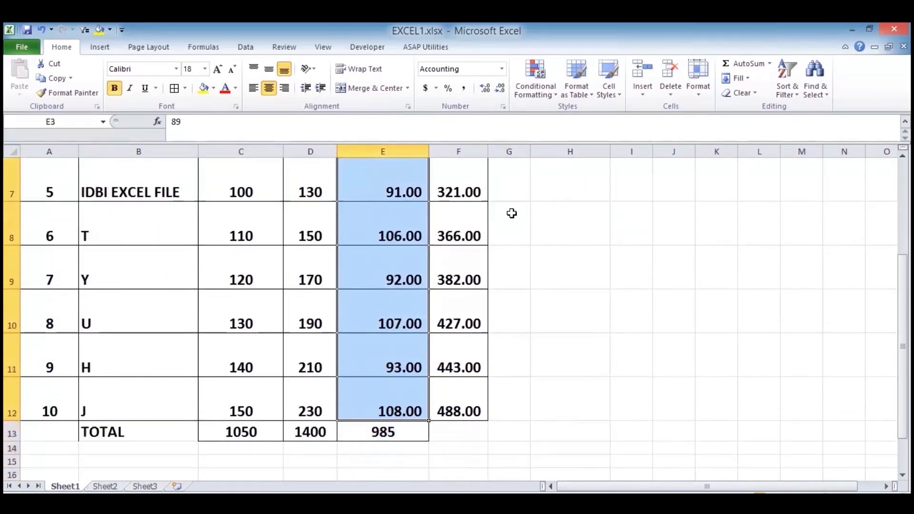
click(485, 88)
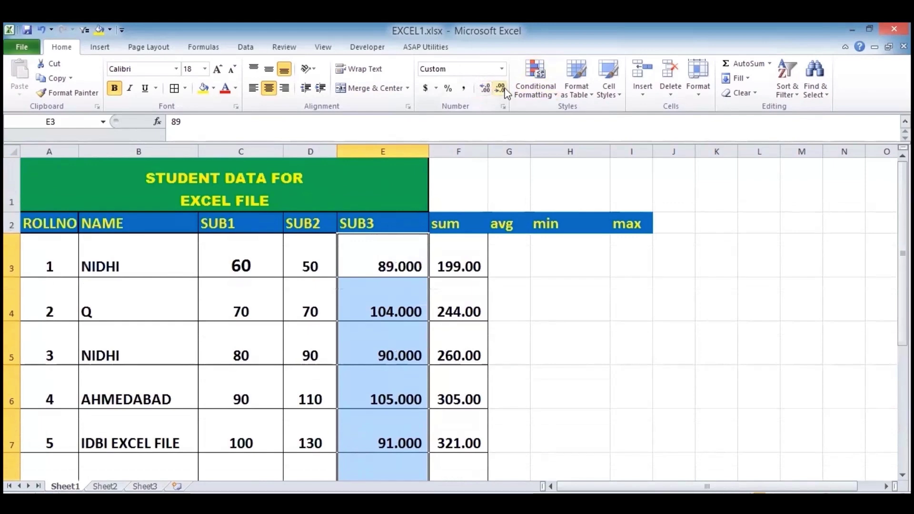
click(500, 89)
click(500, 89)
click(500, 88)
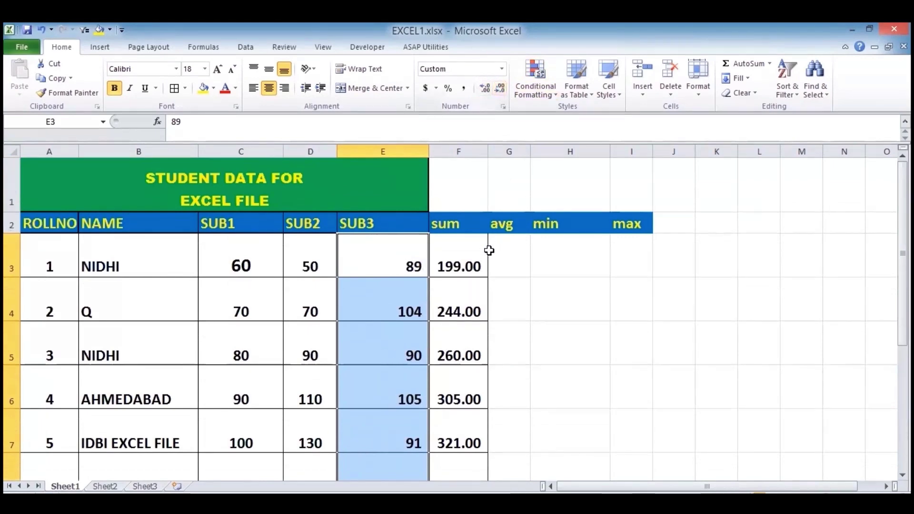
- Remove the decimal places from the values in the sum column, starting at F3
click(449, 252)
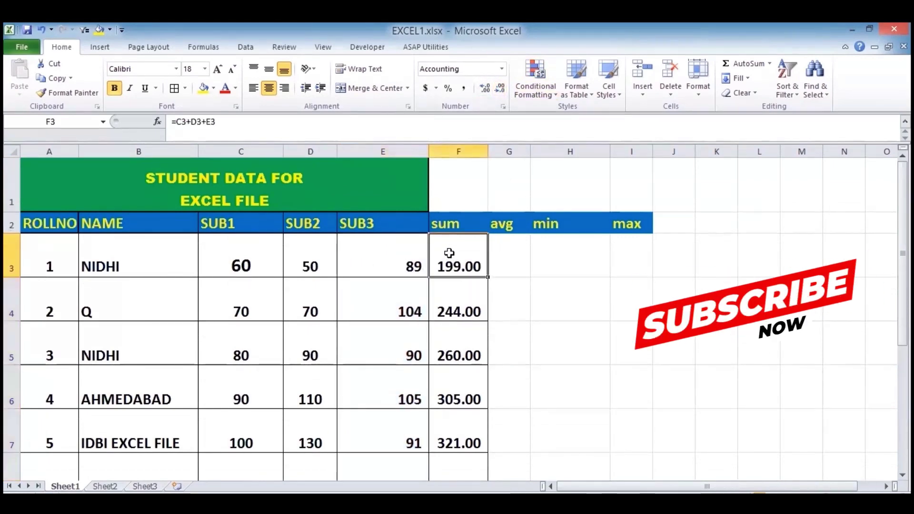
key(ctrl+shift+Down)
click(493, 91)
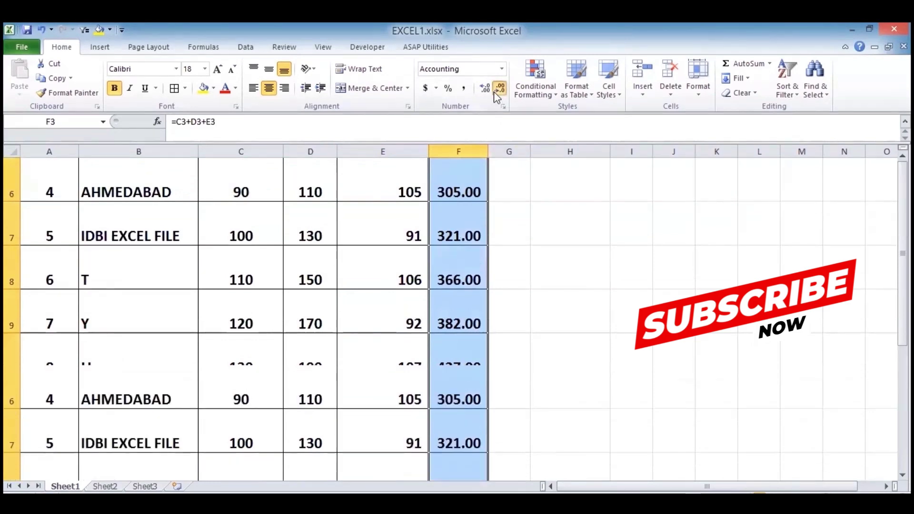
click(493, 91)
- Replace the SUB2 formula in D6 with the value 50
click(331, 270)
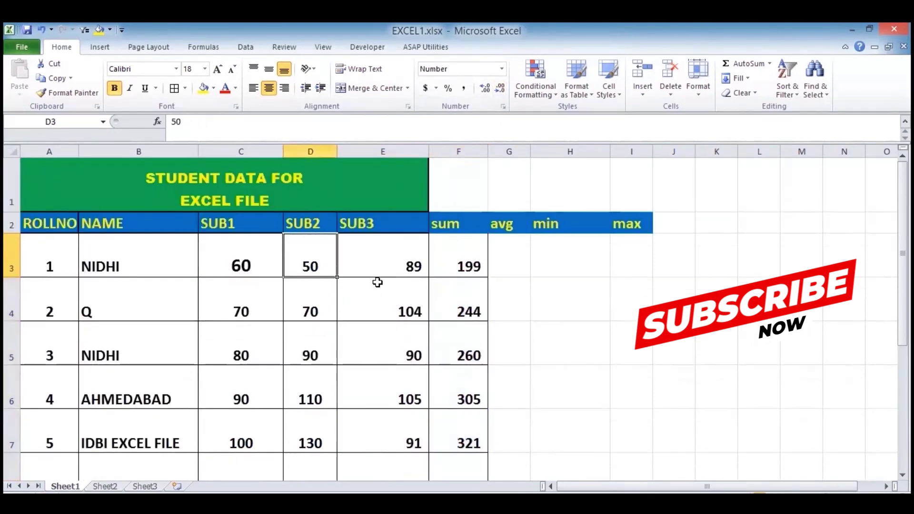
click(305, 401)
text(50)
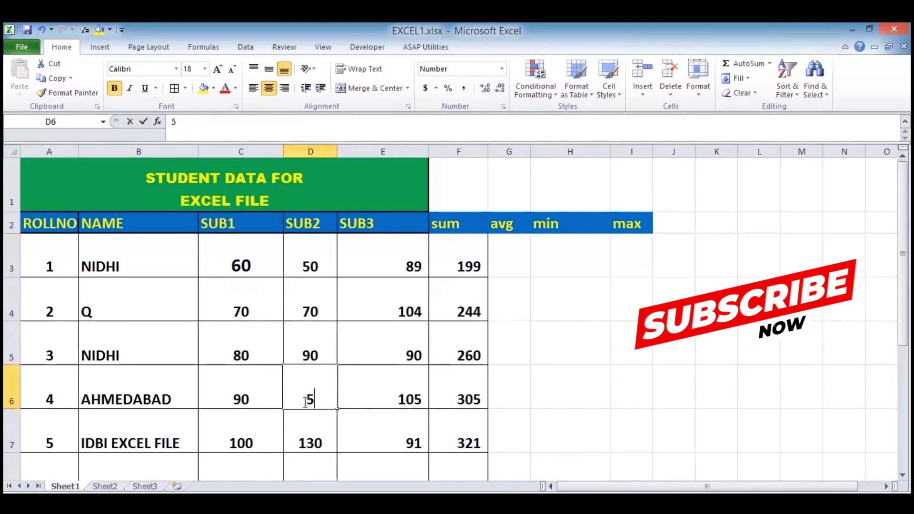
key(Return)
- Replace the SUB2 formula in D9 with the value 50 and return to the start of the sheet
key(Down)
key(Down)
key(Down)
key(Down)
key(Up)
key(Up)
key(Up)
key(Down)
text(50)
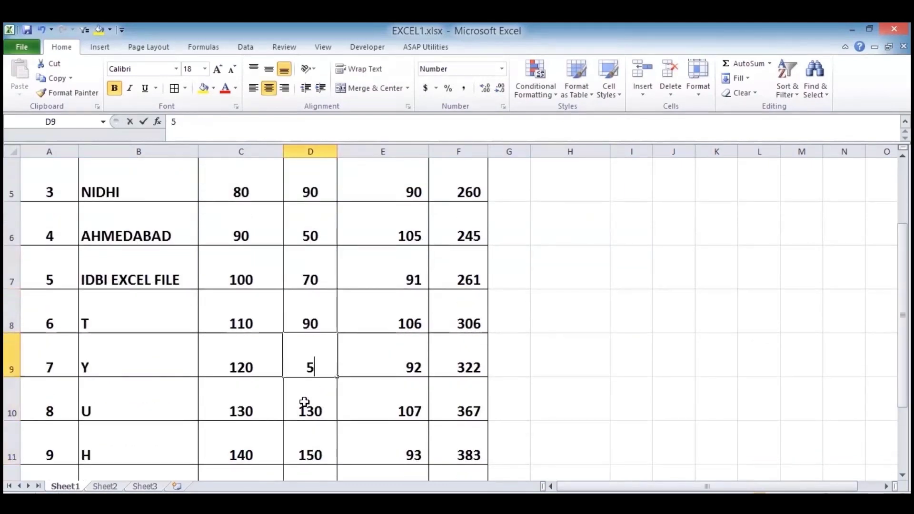
key(Return)
key(Down)
key(Down)
key(Down)
key(Up)
key(Up)
key(Up)
key(ctrl+Home)
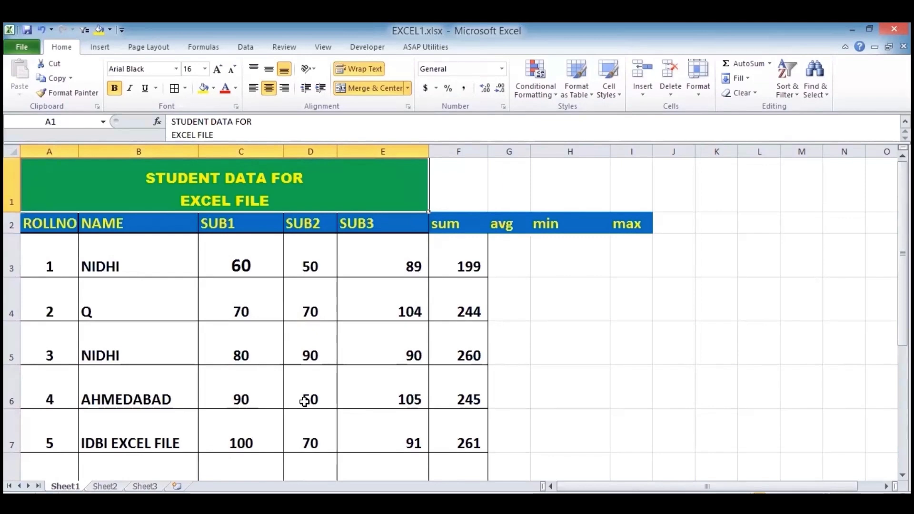
- Calculate the first student's average in G3 with the formula =AVERAGE(C3:E3)
key(Down)
key(Right)
key(Right)
key(Right)
key(Down)
key(Right)
key(Right)
key(Right)
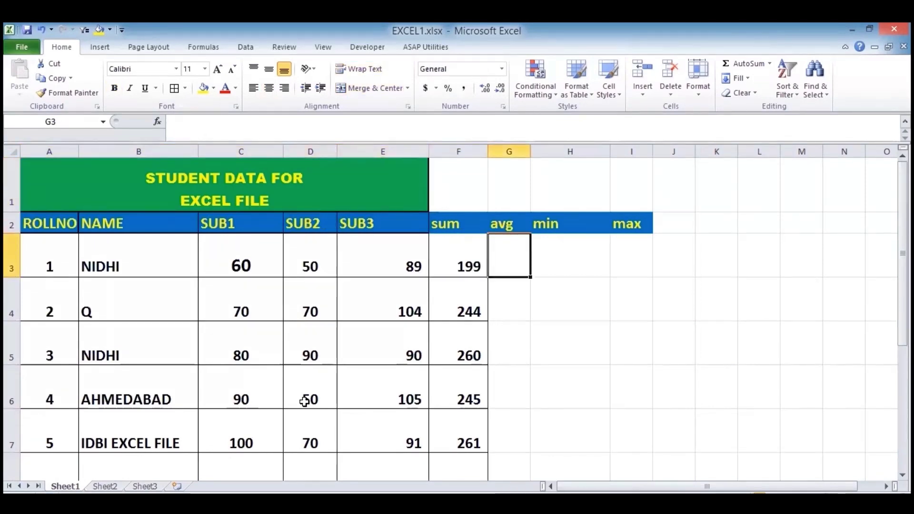
text(=)
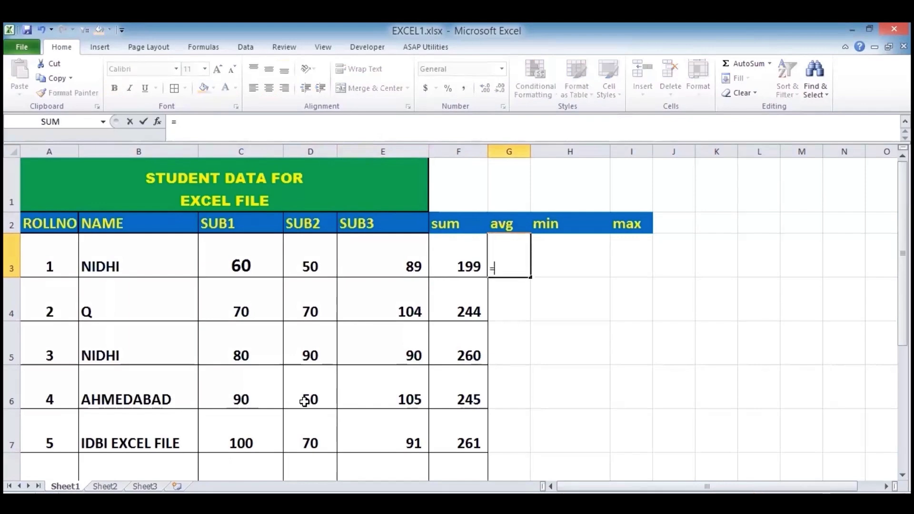
text(av)
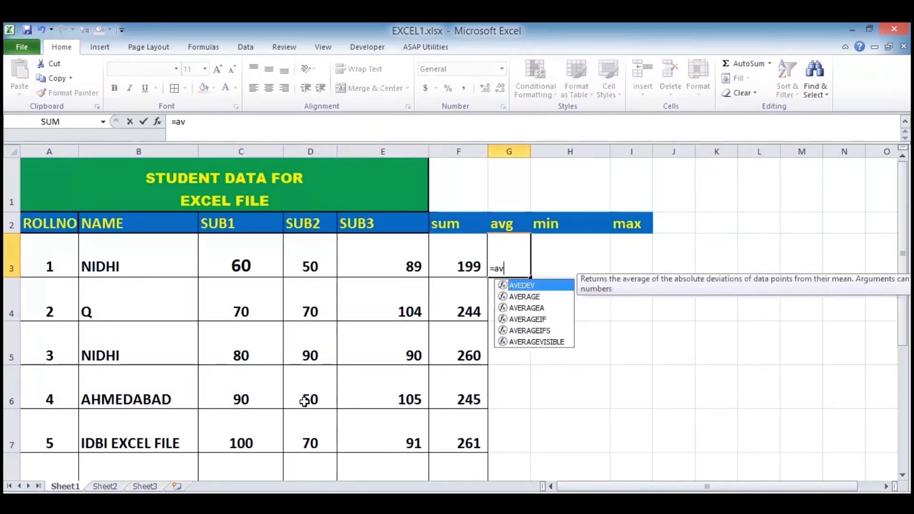
double_click(523, 297)
drag(243, 265, 373, 245)
key(Return)
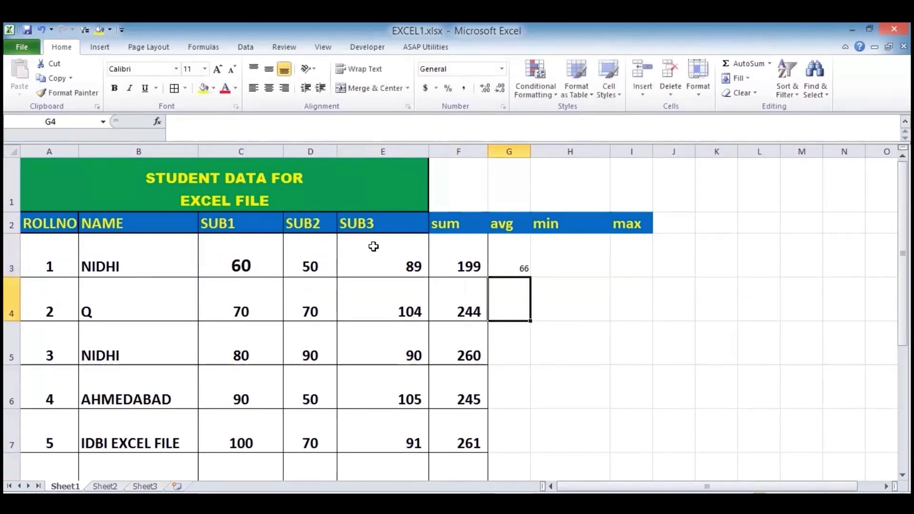
- Fill the G3 average formula down the avg column and apply all borders to the filled cells
key(Up)
double_click(530, 277)
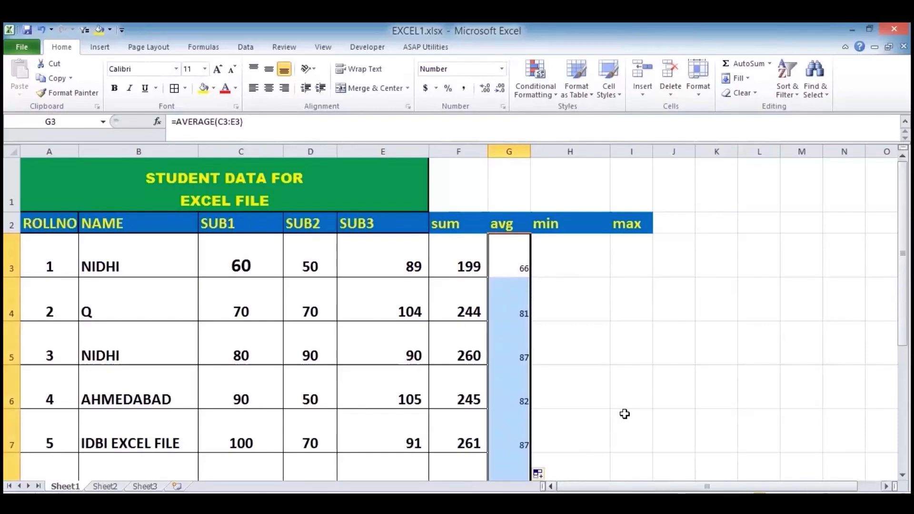
click(174, 94)
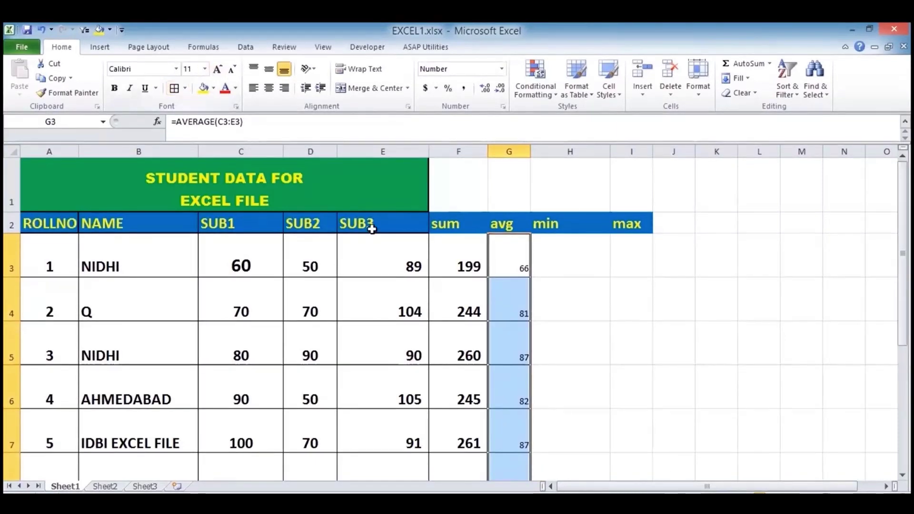
- Copy the formatting of sum cell F3 onto G3 and the remaining avg values with Format Painter
click(442, 267)
double_click(72, 93)
click(497, 261)
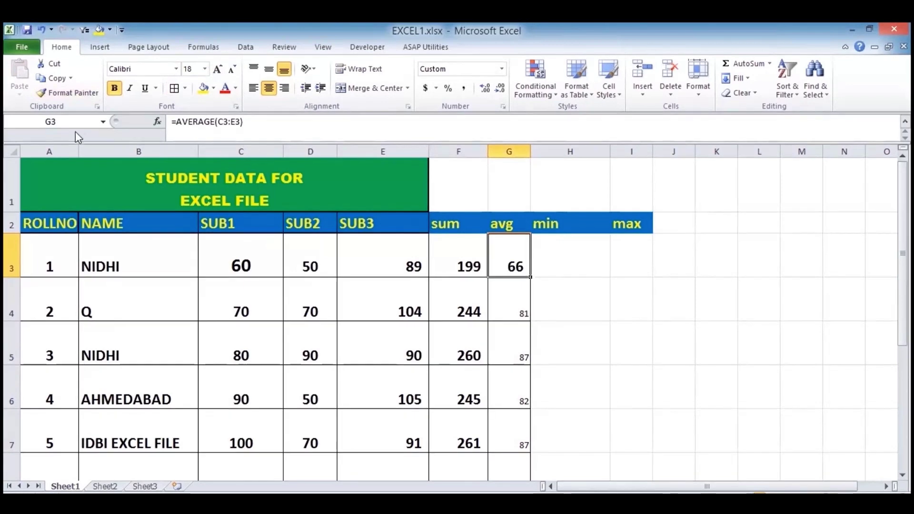
click(72, 92)
mouse_move(509, 300)
mouse_down()
mouse_move(487, 468)
mouse_move(497, 469)
mouse_up()
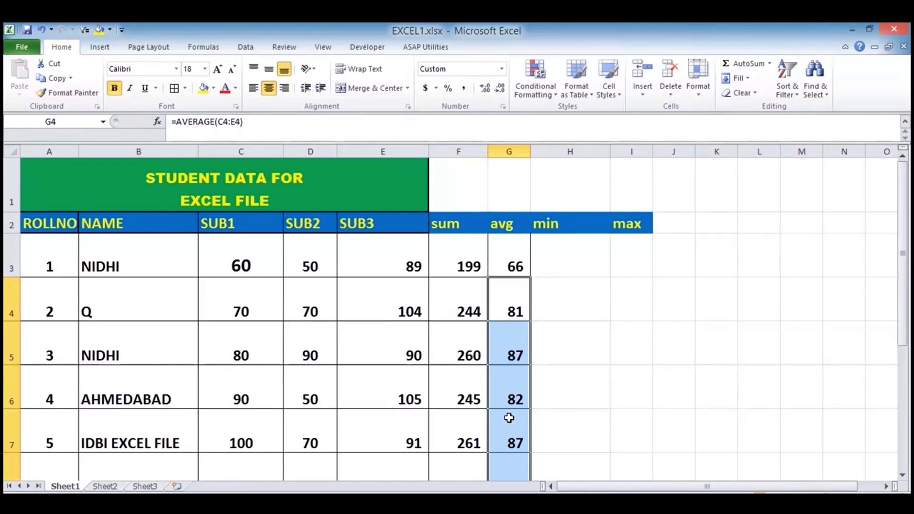
- Calculate the minimum mark in H3 with =MIN(C3:E3) and fill the formula down the min column
key(Up)
key(Right)
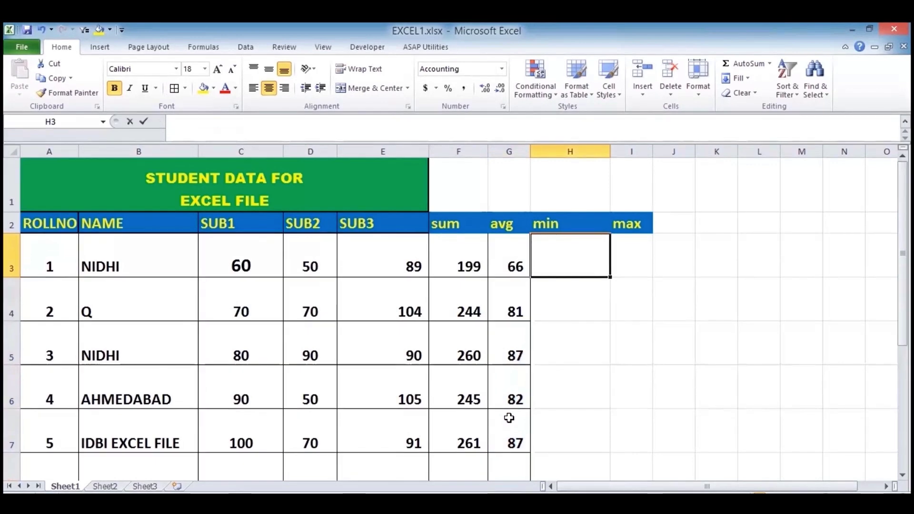
text(=min)
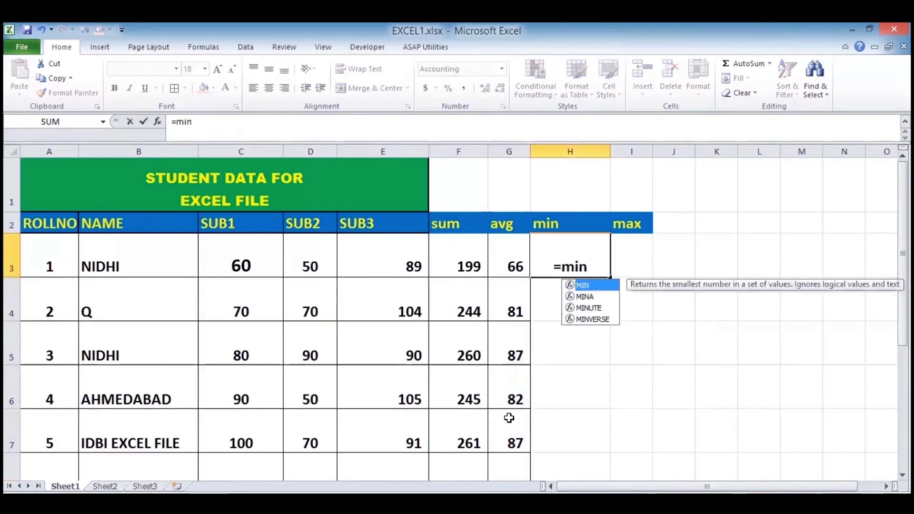
text(()
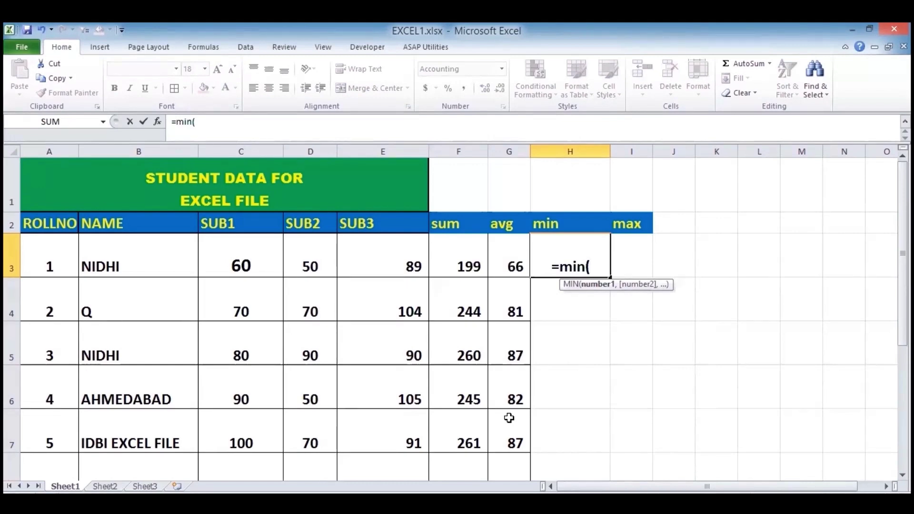
drag(245, 253, 359, 264)
key(Return)
key(Up)
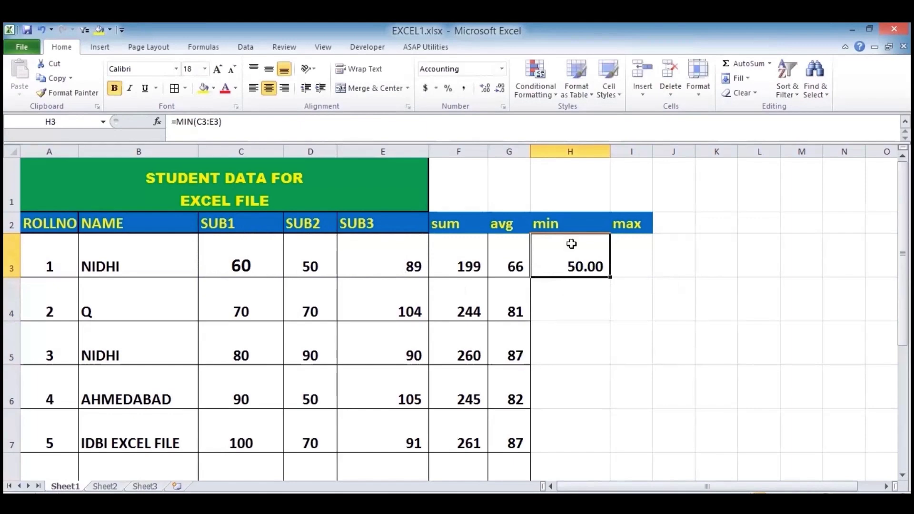
double_click(611, 279)
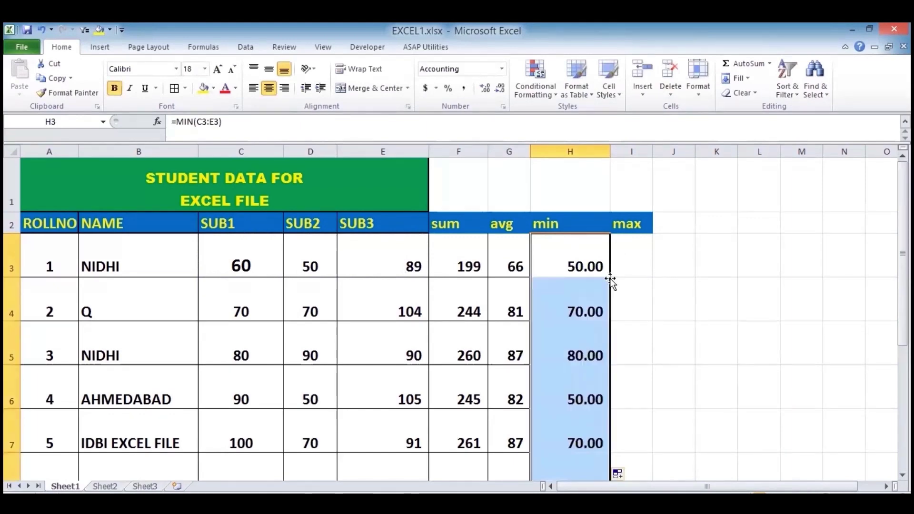
- Remove the two decimal places from the min values in column H
click(500, 90)
click(500, 90)
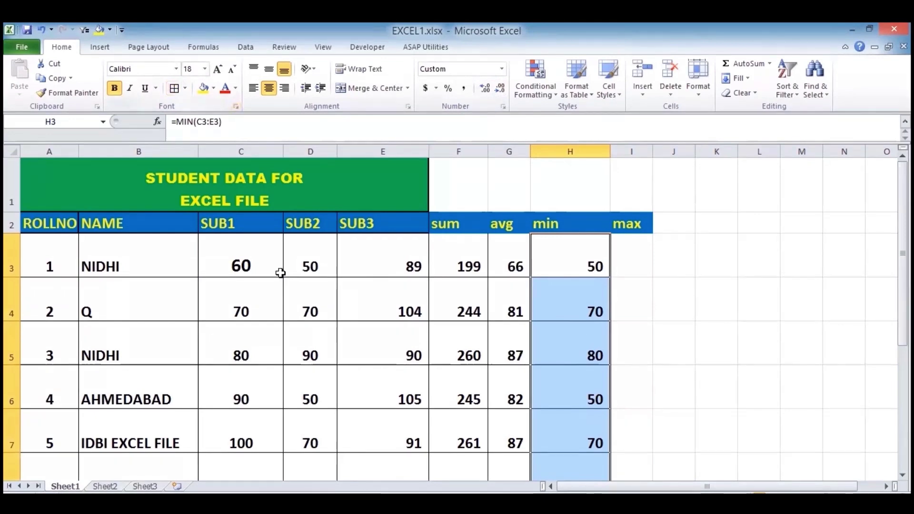
- Calculate the maximum mark in I3 with =MAX(C3:E3) and fill the formula down the max column
click(627, 269)
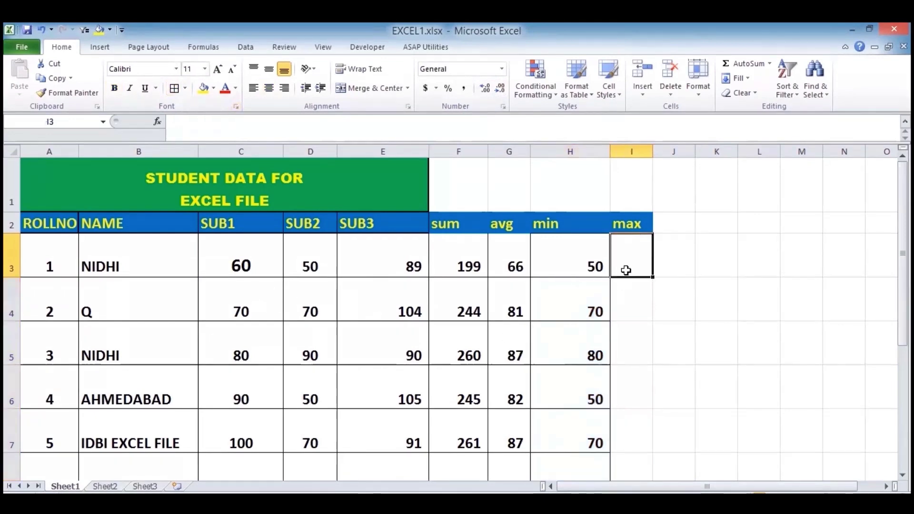
text(=max()
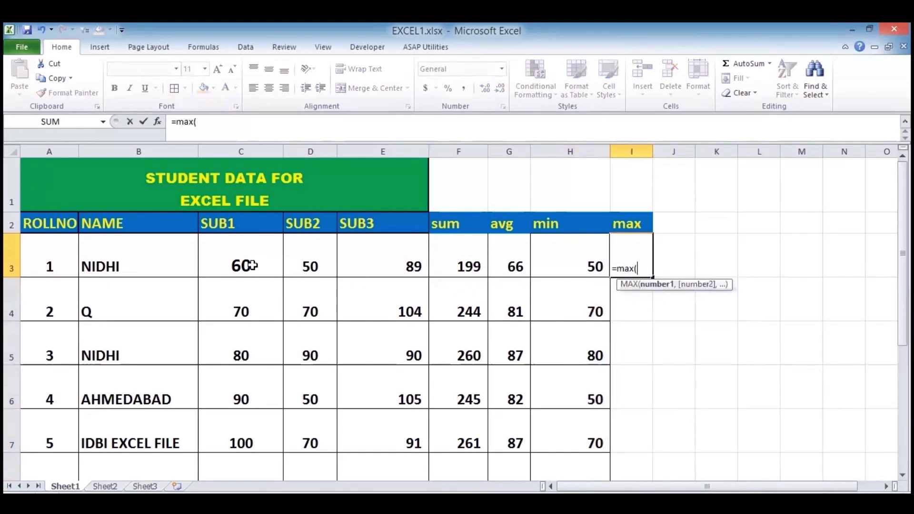
drag(253, 265, 396, 267)
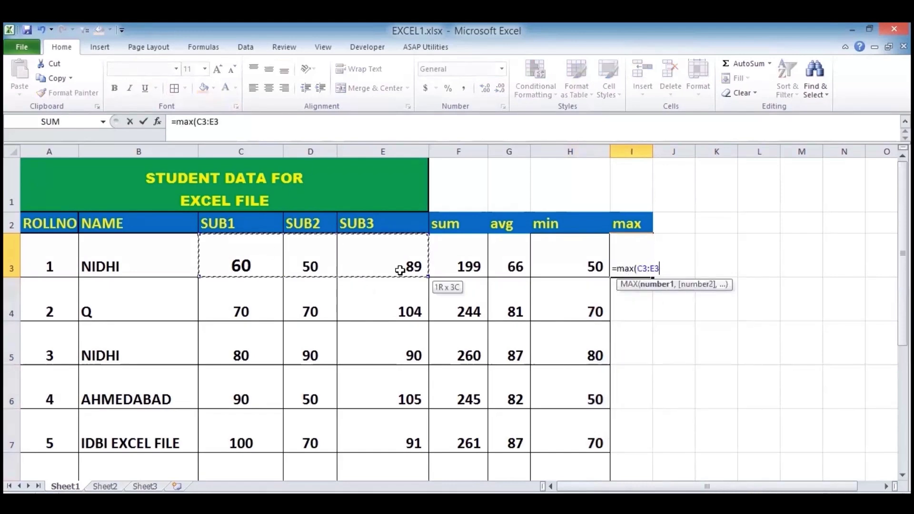
key(Return)
key(Up)
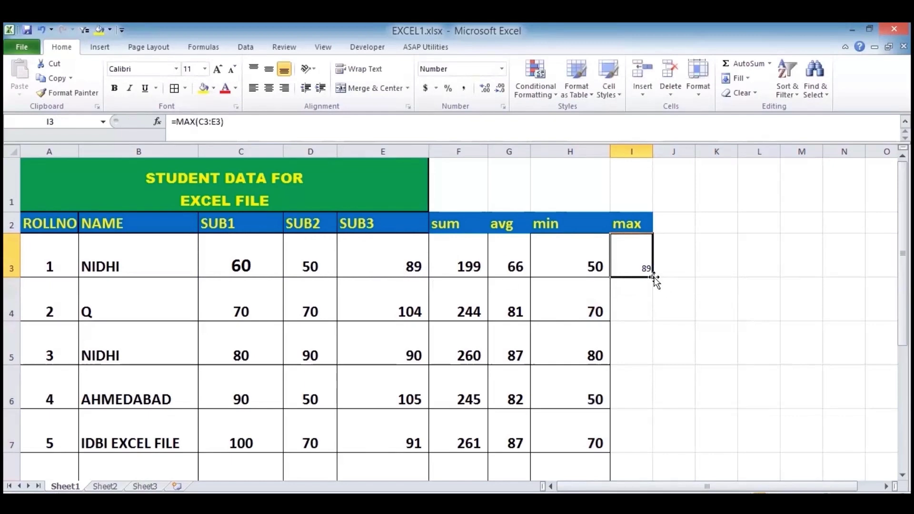
drag(655, 278, 656, 472)
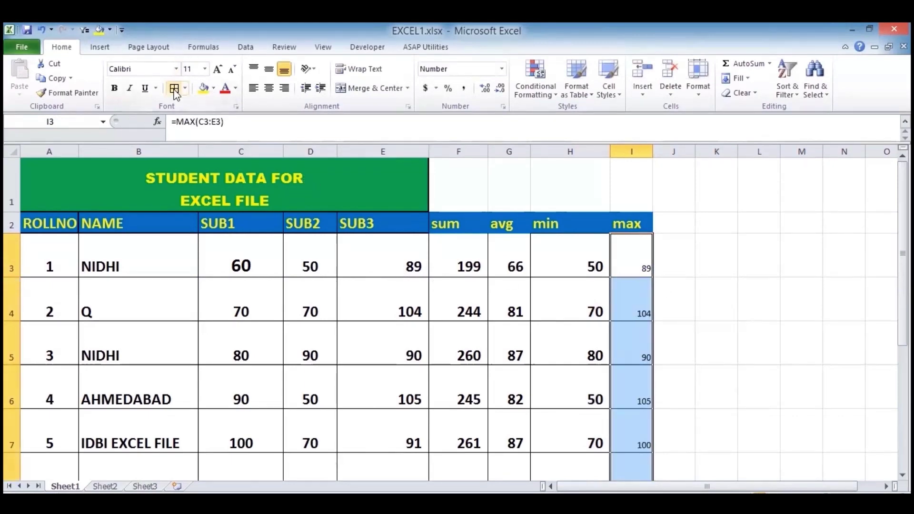
- Copy the formatting of min cell H3 onto the max values from I3 down with Format Painter
click(573, 258)
click(63, 91)
mouse_move(636, 266)
mouse_down()
mouse_move(630, 488)
mouse_move(640, 452)
mouse_move(635, 416)
mouse_up()
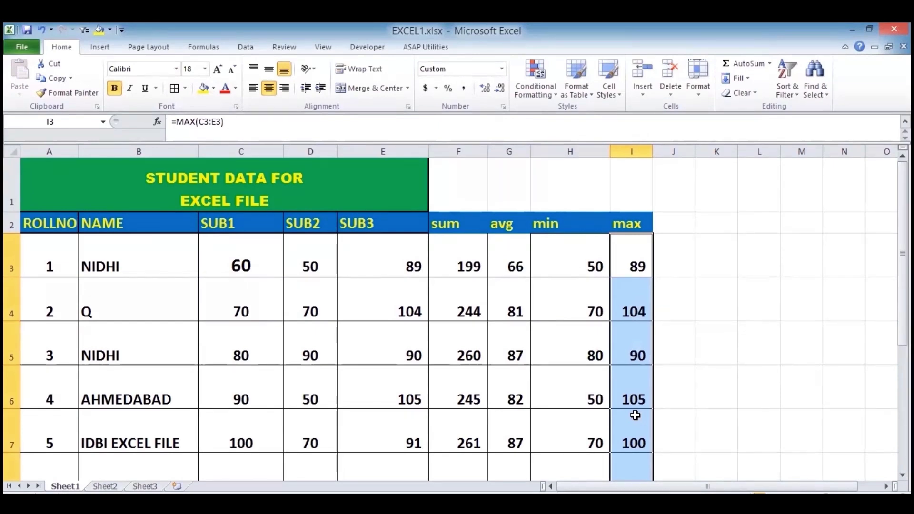
key(Up)
key(Down)
key(Right)
text(=)
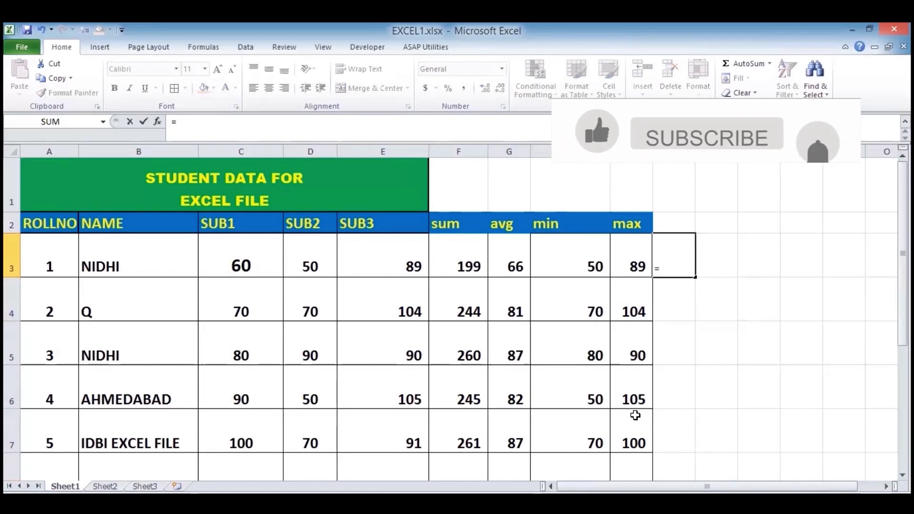
key(BackSpace)
key(Left)
key(Left)
key(Left)
key(Left)
key(Left)
key(Left)
key(Left)
key(Left)
key(Left)
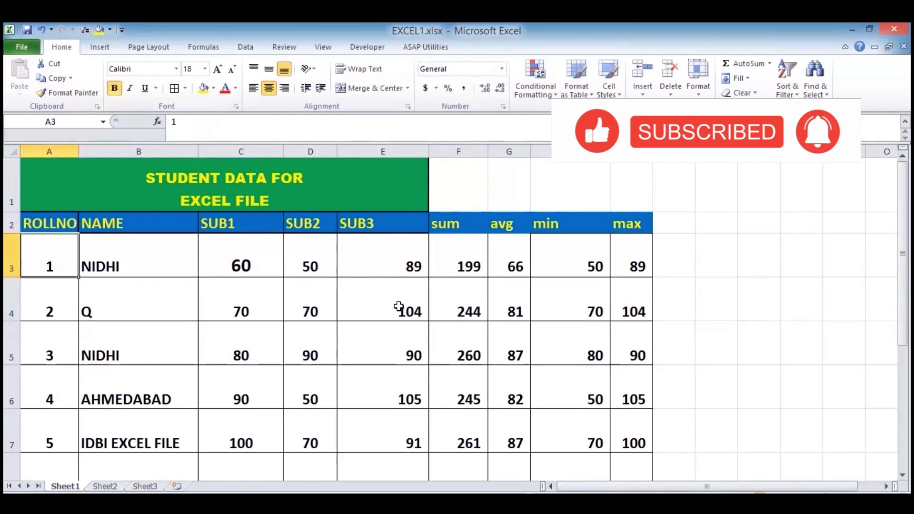
- Extend the merged and centered table title across A1:I1 so that it covers the new columns
click(72, 183)
drag(386, 191, 609, 194)
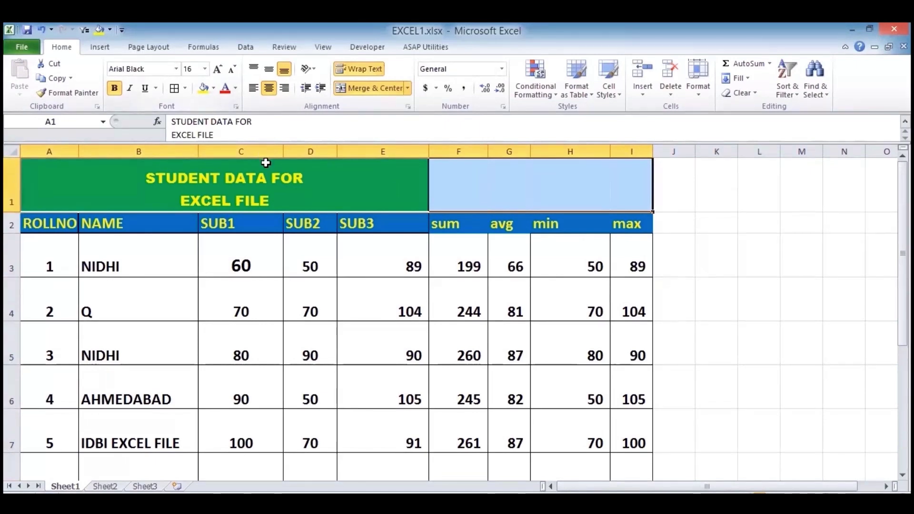
click(372, 90)
click(379, 89)
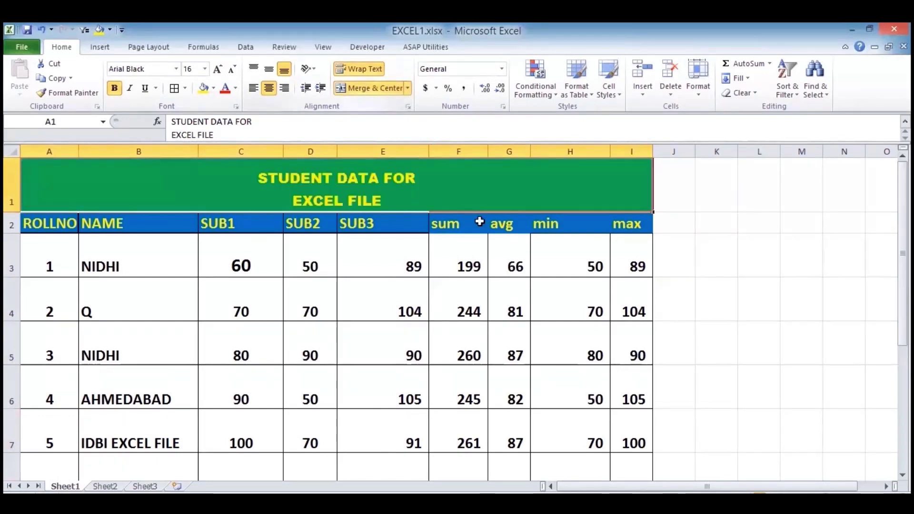
- Look through the sum column from the first student to the TOTAL row and back to the header
click(482, 265)
key(Down)
key(Down)
key(Down)
key(Down)
key(Down)
key(Down)
key(Down)
key(Down)
key(Down)
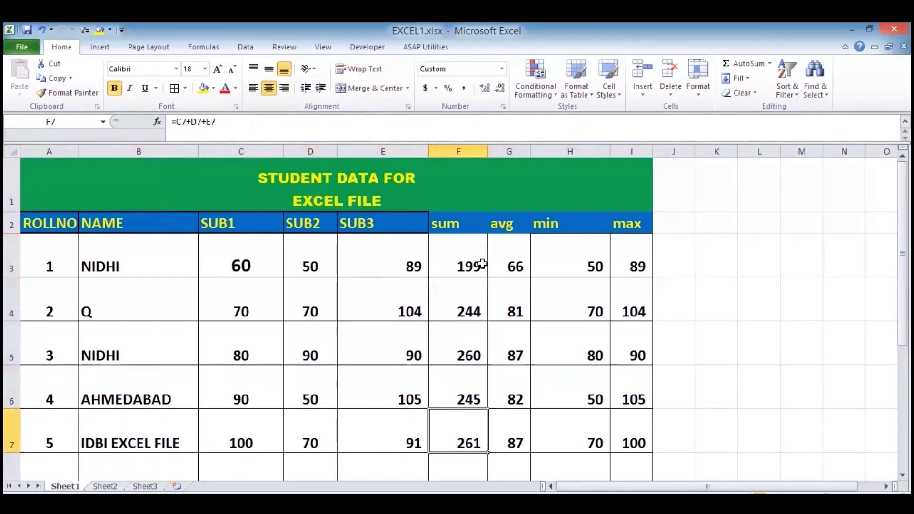
key(Down)
key(Down)
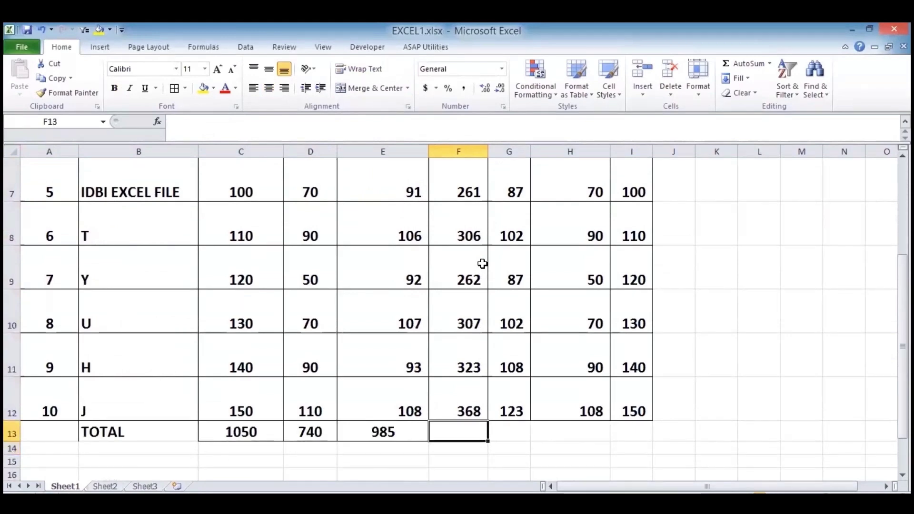
key(Up)
key(Up)
key(Up)
key(Up)
key(Up)
key(Up)
key(Up)
key(Up)
key(Up)
key(Up)
key(Up)
key(Up)
key(Up)
key(Down)
key(Down)
key(Down)
key(Up)
key(Up)
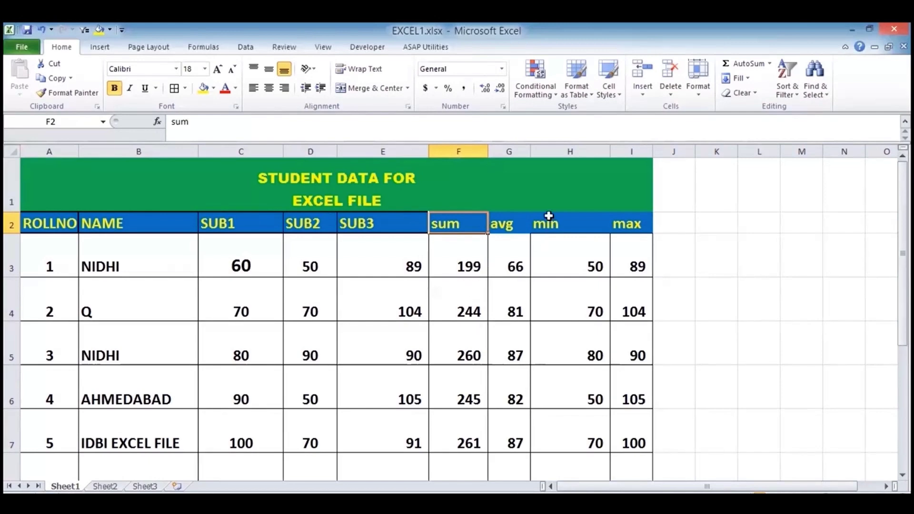
- Apply all borders to the header row from ROLLNO to max (A2:I2)
mouse_move(55, 223)
mouse_down()
mouse_move(126, 214)
mouse_move(616, 219)
mouse_up()
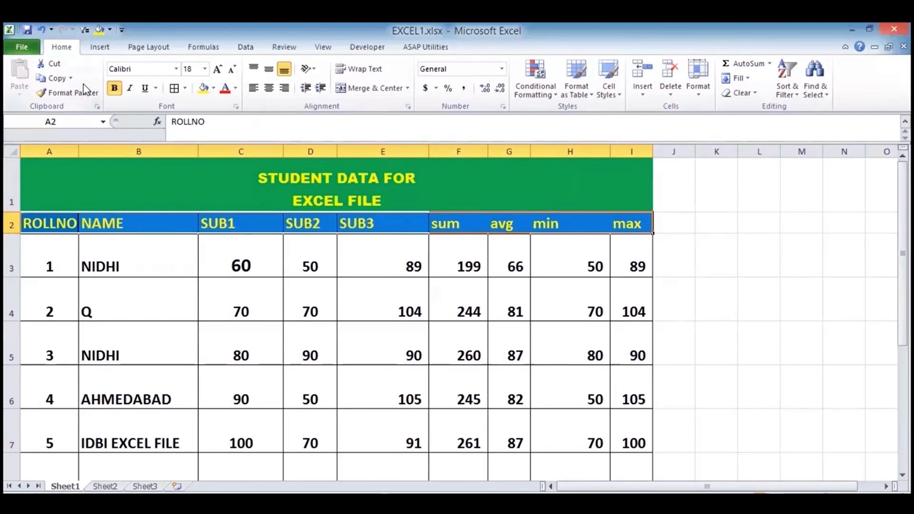
click(174, 89)
click(536, 267)
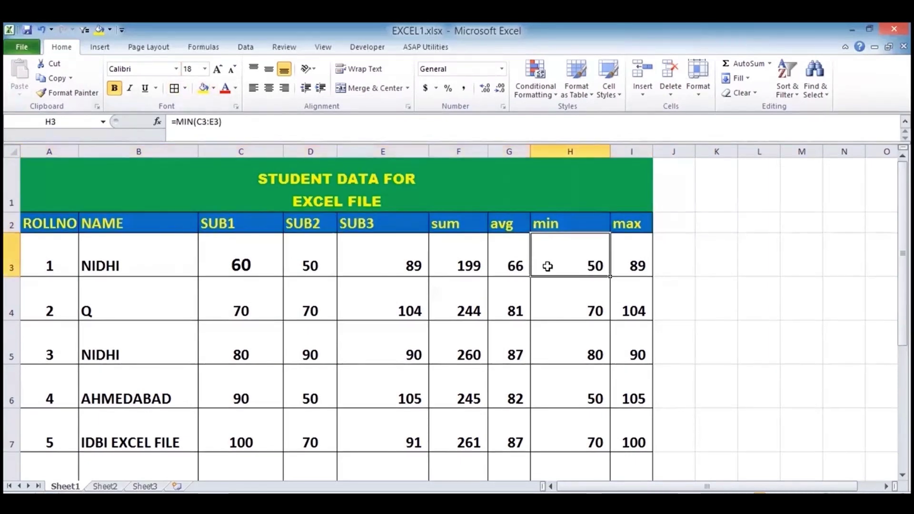
click(677, 271)
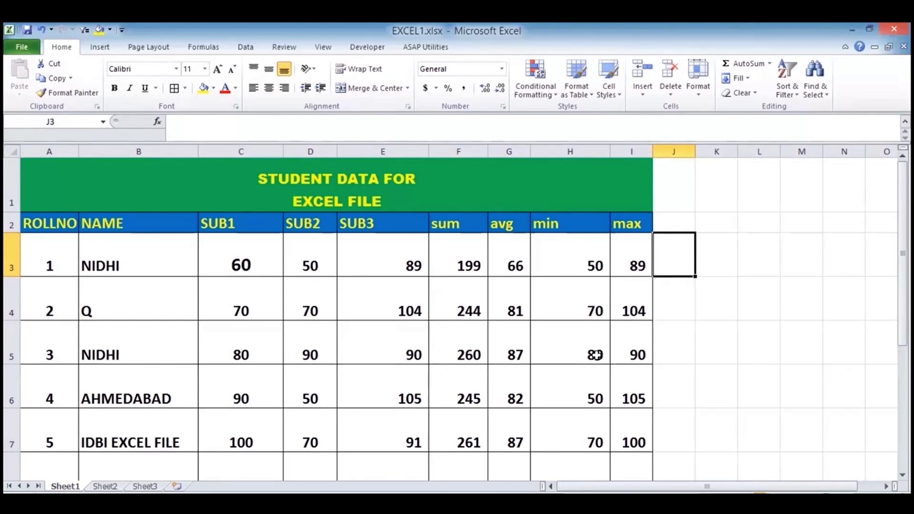
- Narrow the SUB1, SUB2, SUB3 and min columns to fit their contents more closely
drag(284, 151, 305, 147)
drag(400, 148, 354, 151)
drag(534, 152, 516, 153)
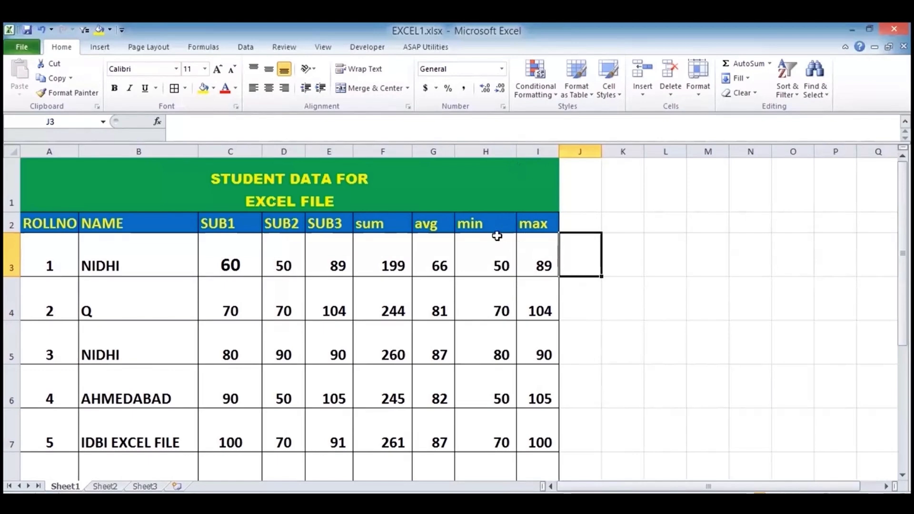
- Total the sum and avg columns for rows 3 to 12 in F13 and G13 with AutoSum
click(462, 247)
key(Down)
key(Down)
key(Down)
key(Down)
key(Down)
key(Down)
key(Down)
key(Down)
key(Down)
key(Down)
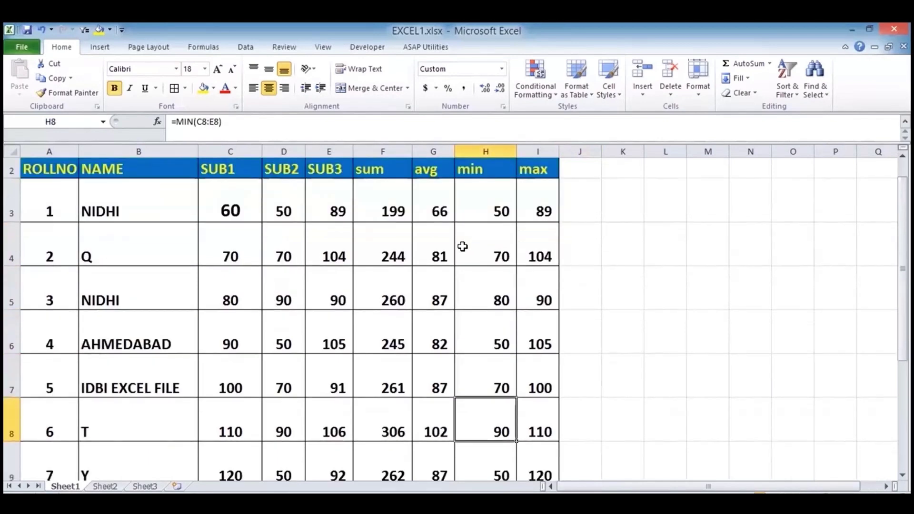
key(Left)
key(Left)
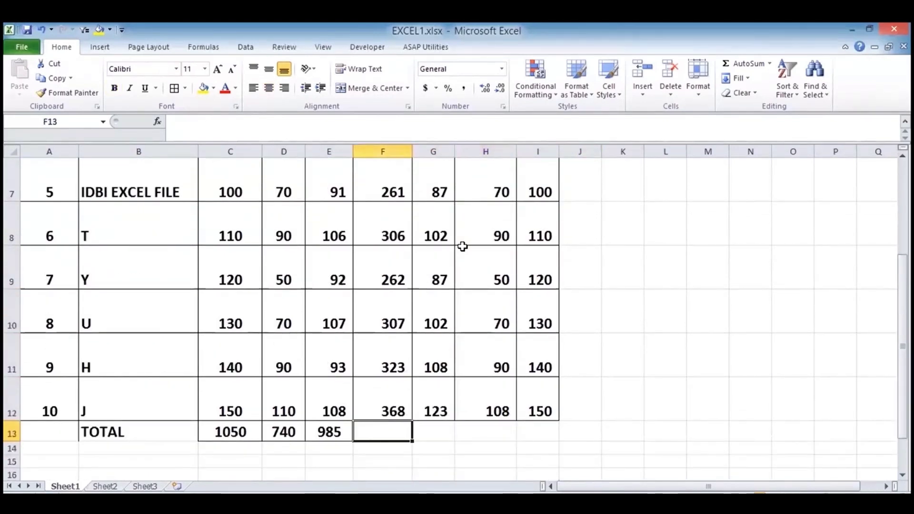
click(746, 63)
key(Return)
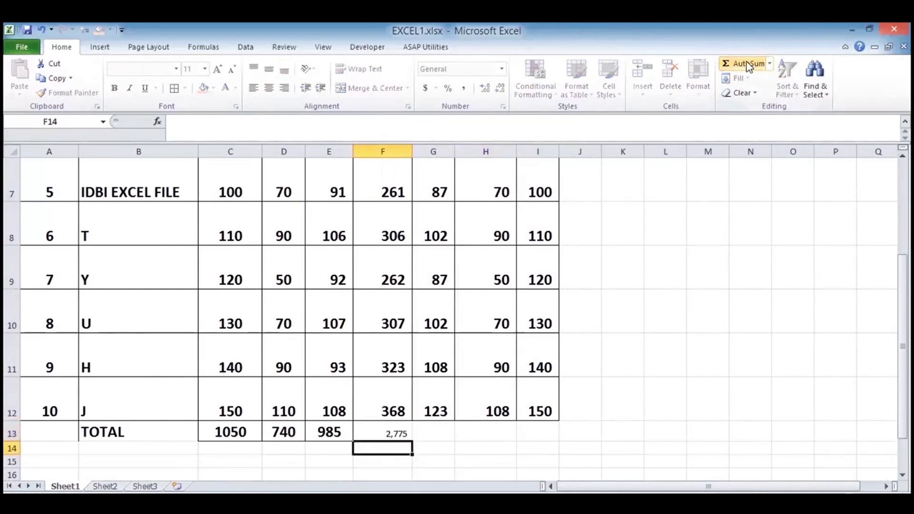
key(Up)
key(Right)
click(746, 63)
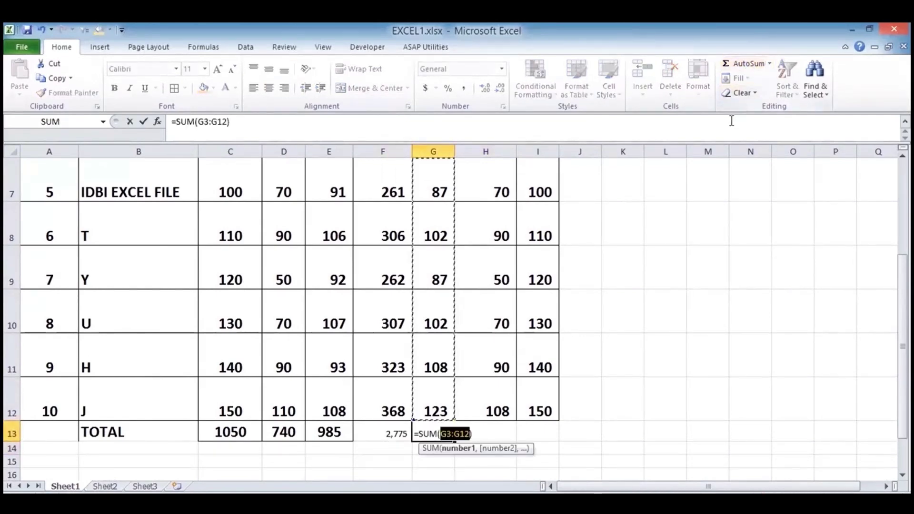
key(Return)
key(Up)
key(Right)
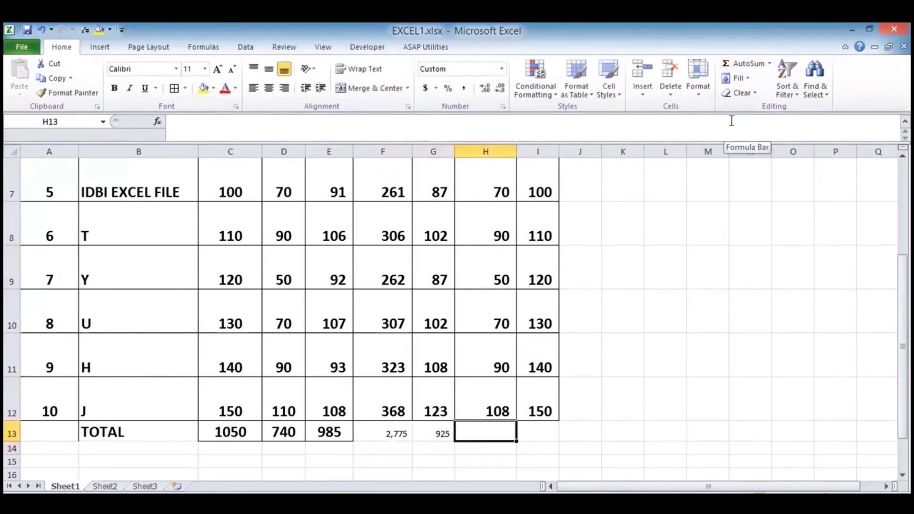
click(748, 64)
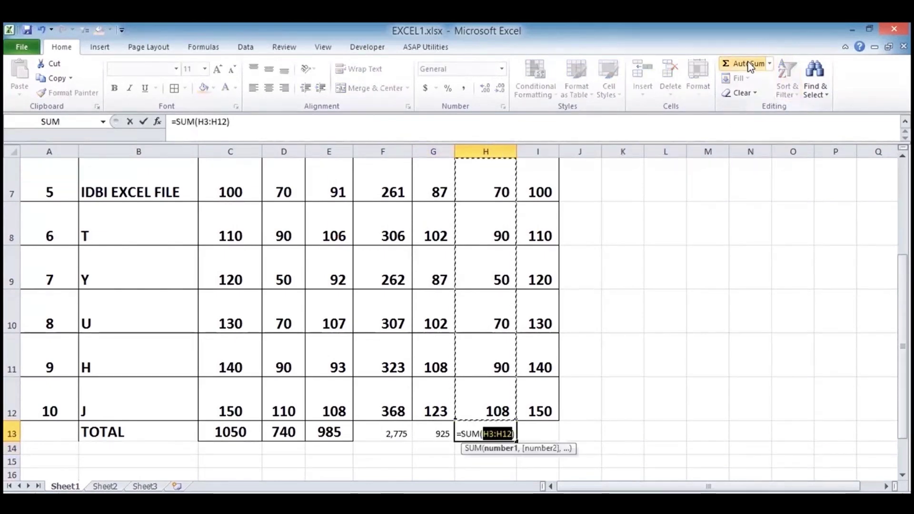
key(Right)
key(Down)
key(Down)
key(Down)
key(Down)
key(Down)
key(Down)
key(Down)
key(Down)
key(Down)
key(Down)
key(Down)
key(Down)
key(Down)
key(Down)
key(Down)
key(Down)
key(Down)
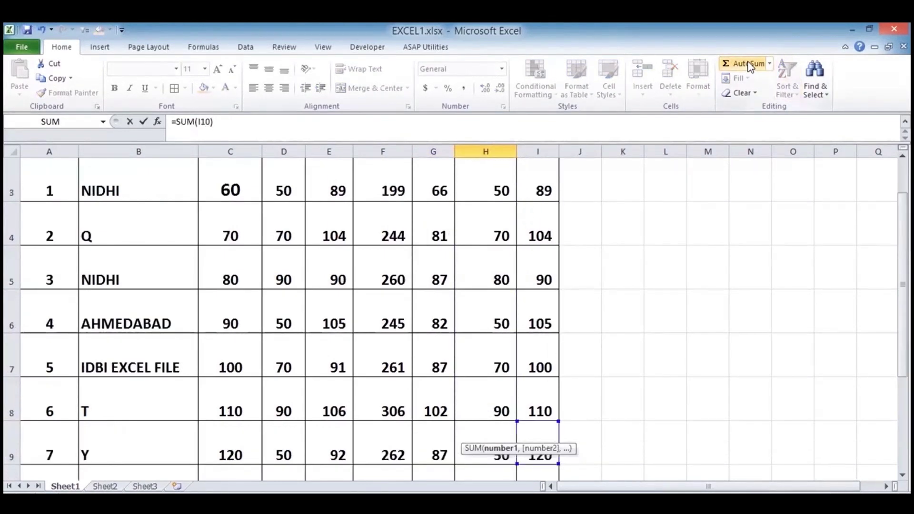
key(Up)
key(Up)
key(Up)
key(Up)
key(Up)
key(Up)
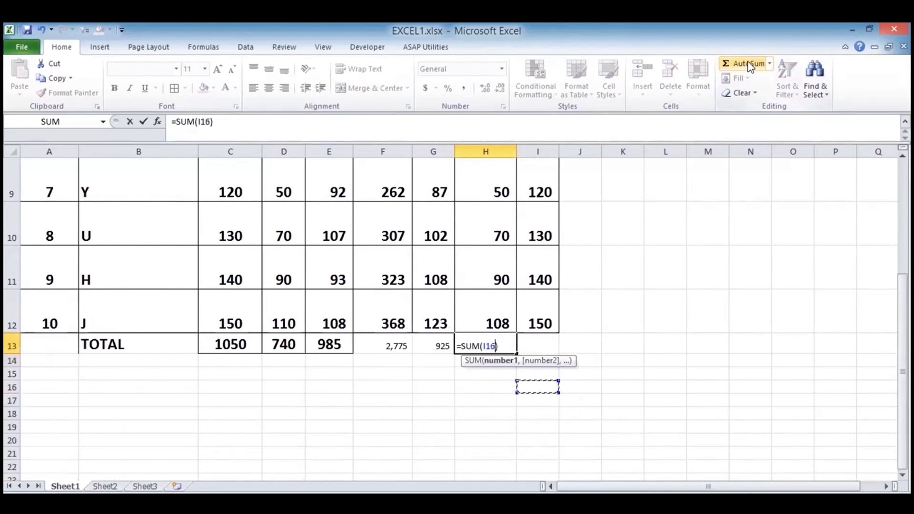
key(Escape)
key(Up)
key(Up)
key(Up)
key(Up)
key(Up)
key(Up)
key(Up)
key(Up)
key(Up)
key(Up)
key(Down)
key(Down)
key(Down)
key(Down)
key(Down)
key(Down)
key(Down)
key(Down)
key(Down)
key(Down)
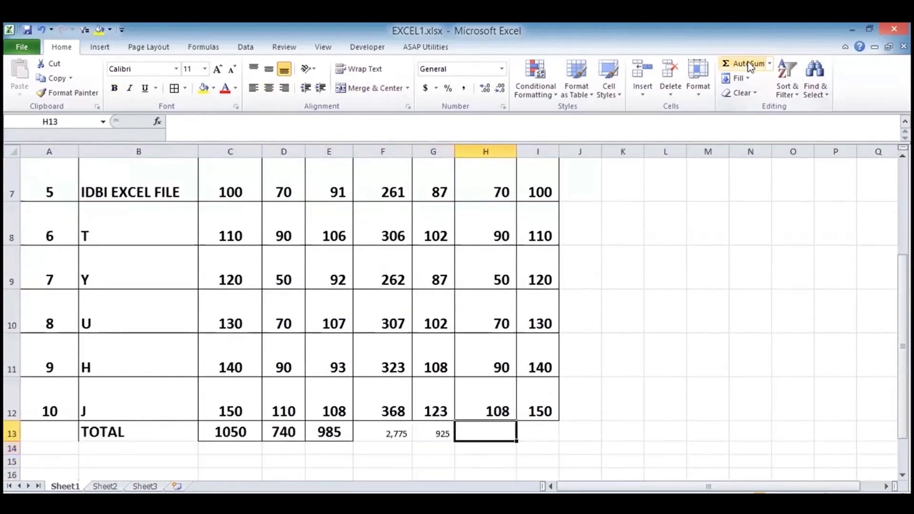
- Total the min column in H13 with the formula =SUM(H3:H12)
click(748, 65)
key(Return)
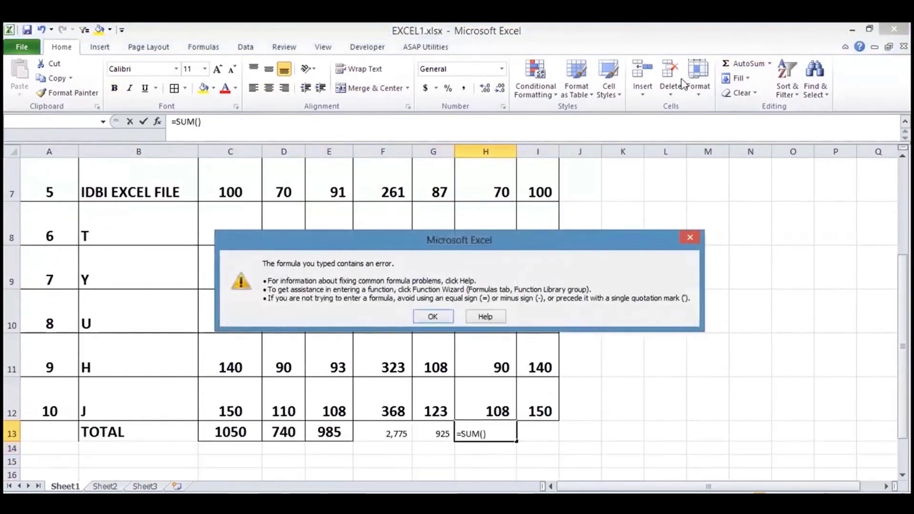
click(433, 317)
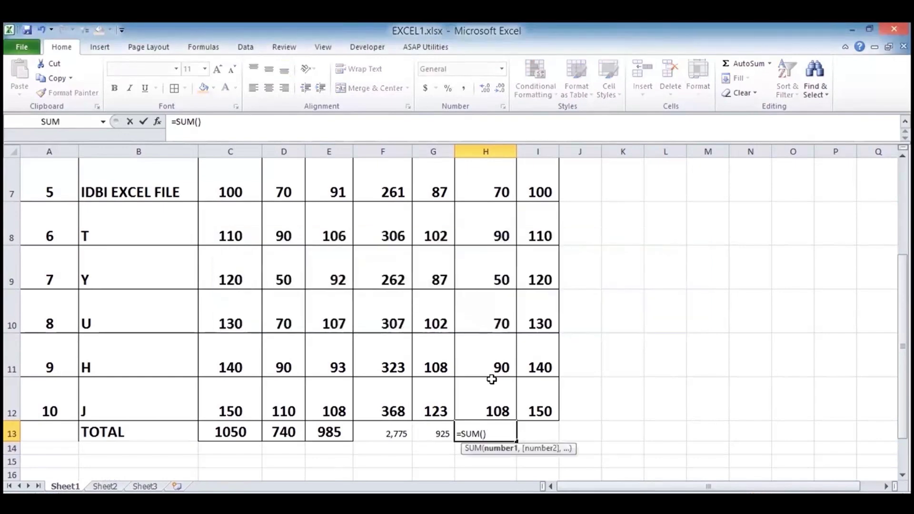
drag(492, 398, 479, 246)
key(Return)
key(Up)
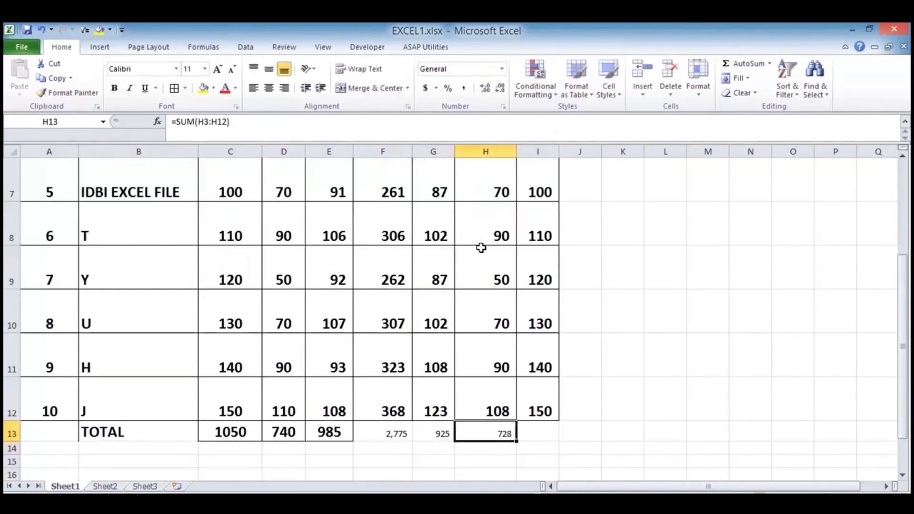
- Total the max column in I13 with AutoSum
key(Right)
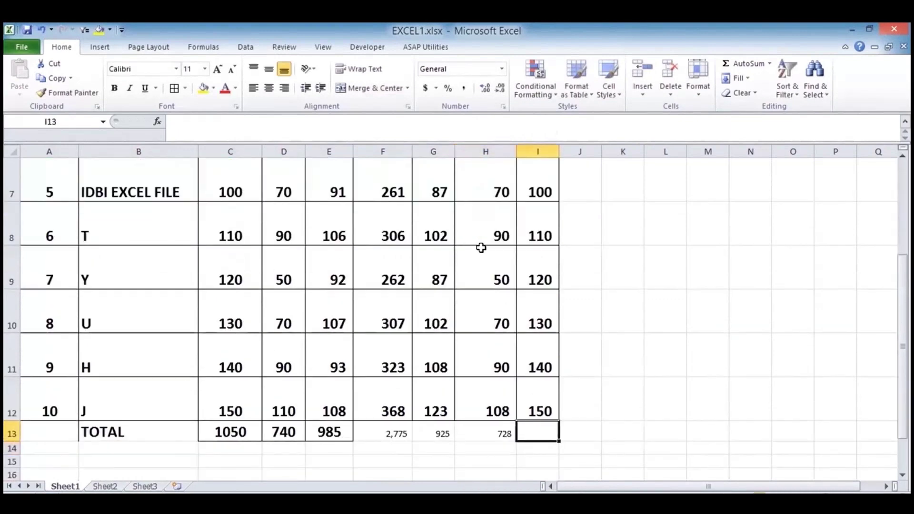
click(748, 63)
key(Return)
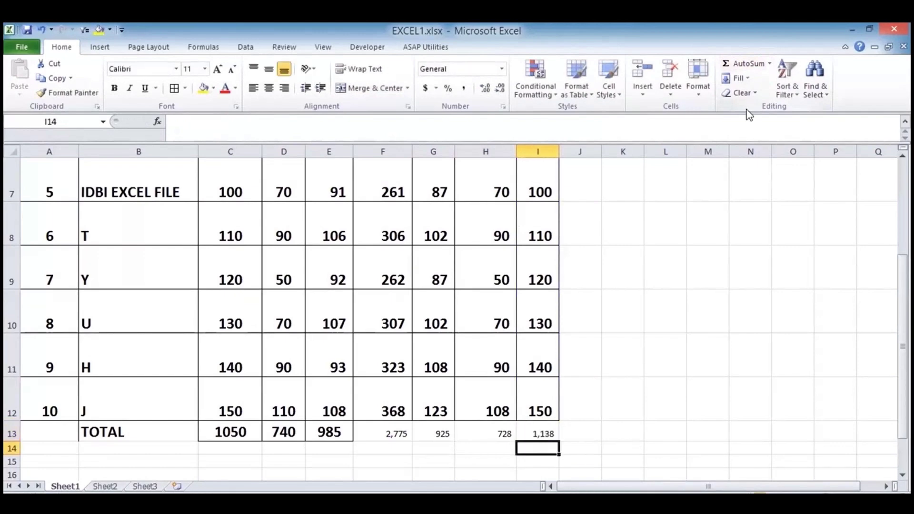
- Copy the formatting of total cell E13 onto F13:I13 with Format Painter and return to cell A1
click(333, 435)
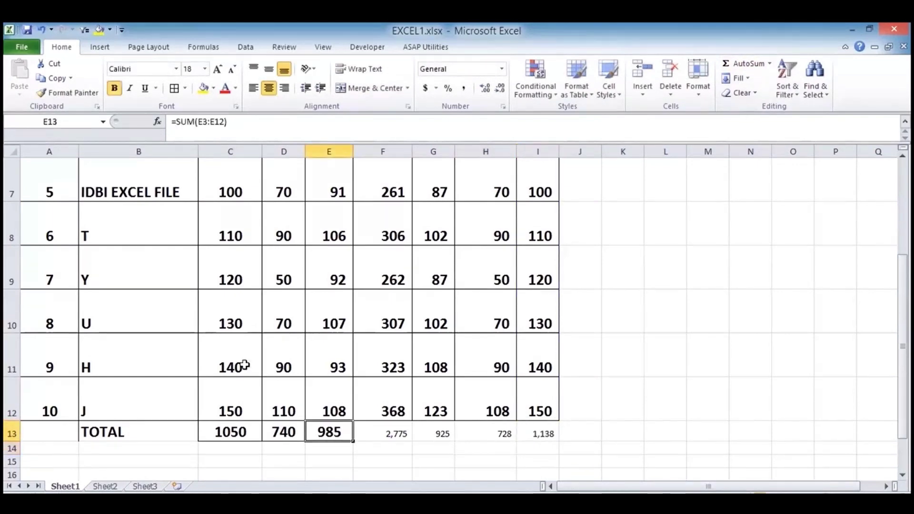
click(88, 93)
mouse_move(396, 428)
mouse_down()
mouse_move(551, 418)
mouse_move(548, 430)
mouse_up()
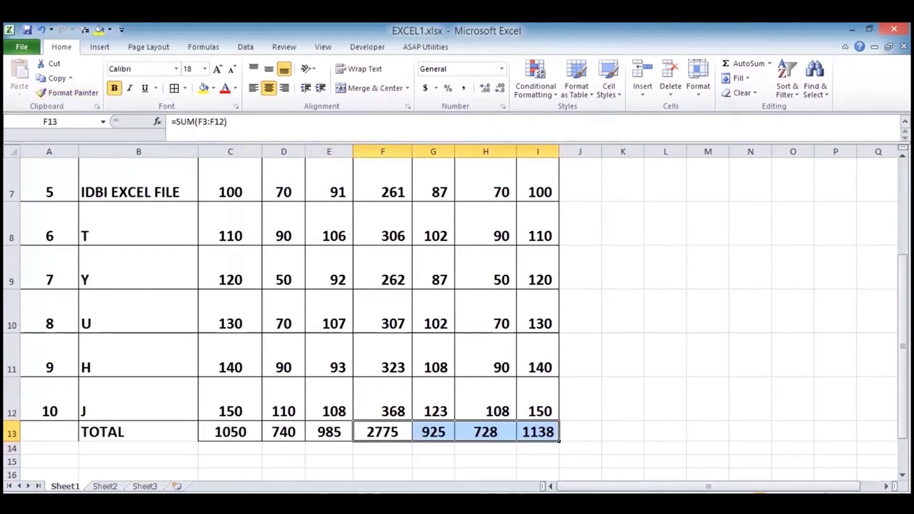
click(469, 368)
key(Up)
key(ctrl+Home)
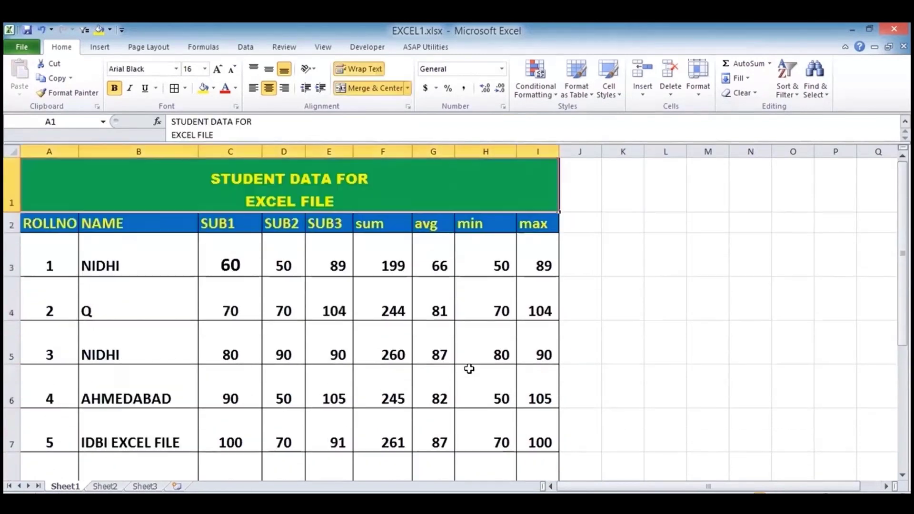
key(Down)
key(Down)
key(Down)
key(Down)
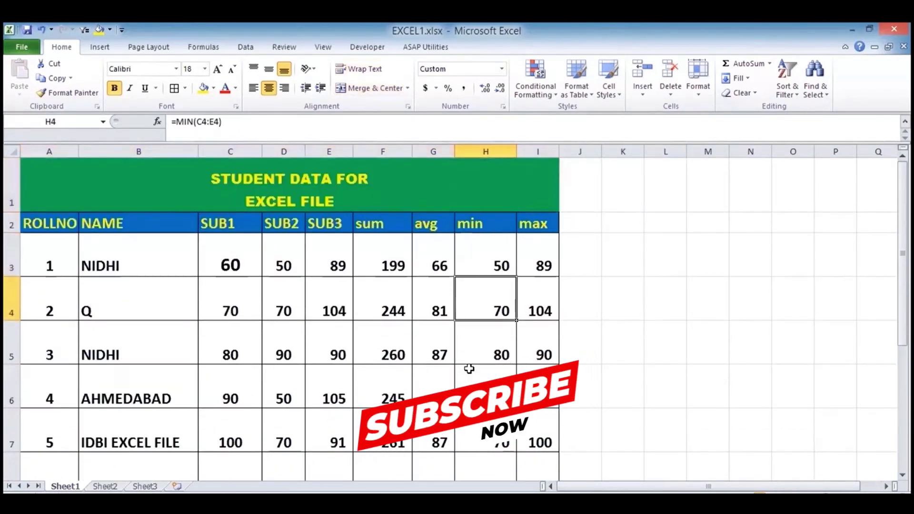
key(Down)
key(Down)
key(Up)
key(Up)
key(Up)
key(Up)
key(Up)
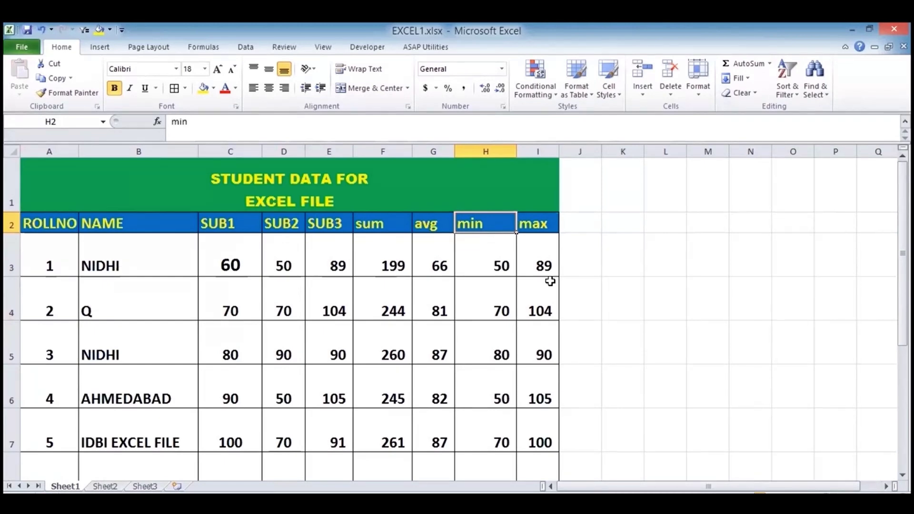
key(Right)
key(Right)
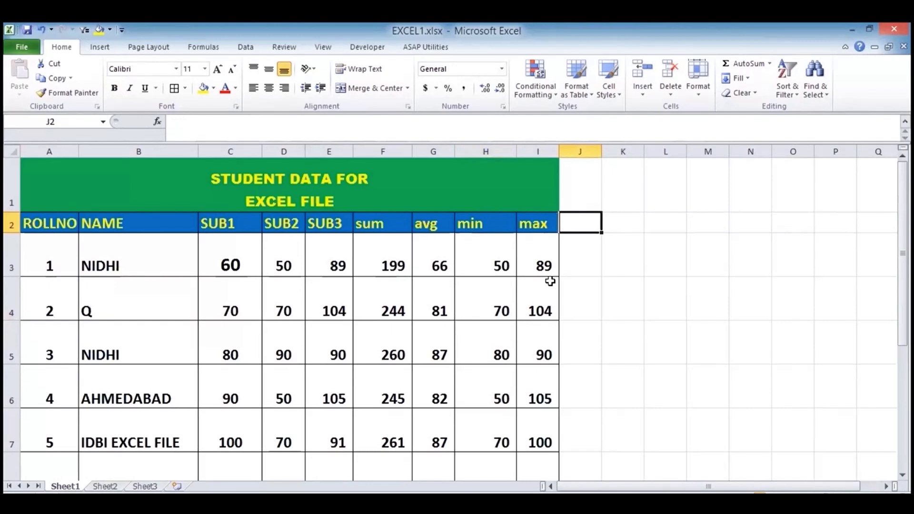
key(Left)
key(Left)
key(Right)
key(Right)
key(Left)
key(Left)
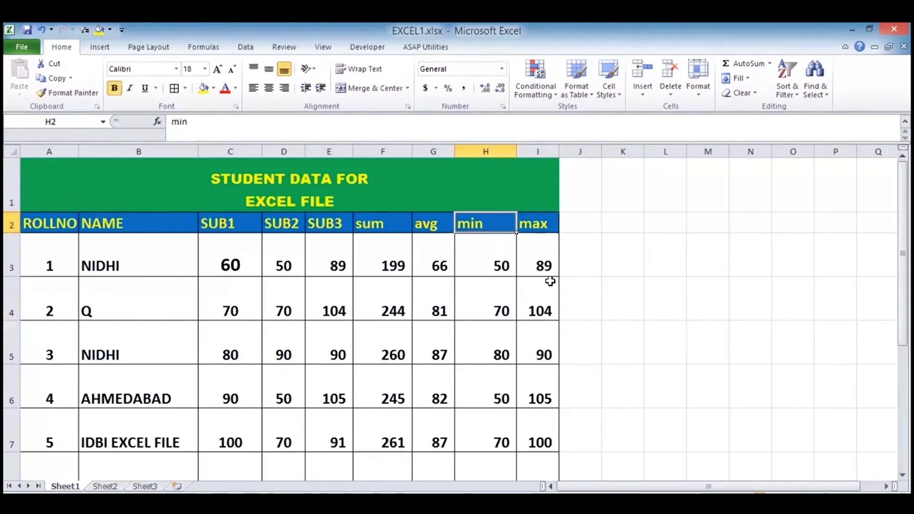
key(Left)
key(Right)
key(Right)
key(Right)
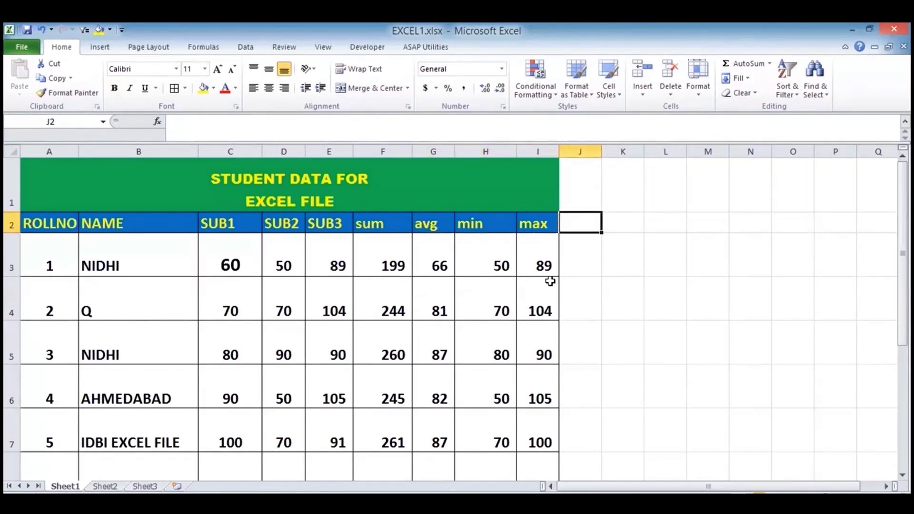
key(Down)
key(Down)
key(Left)
key(Left)
key(Left)
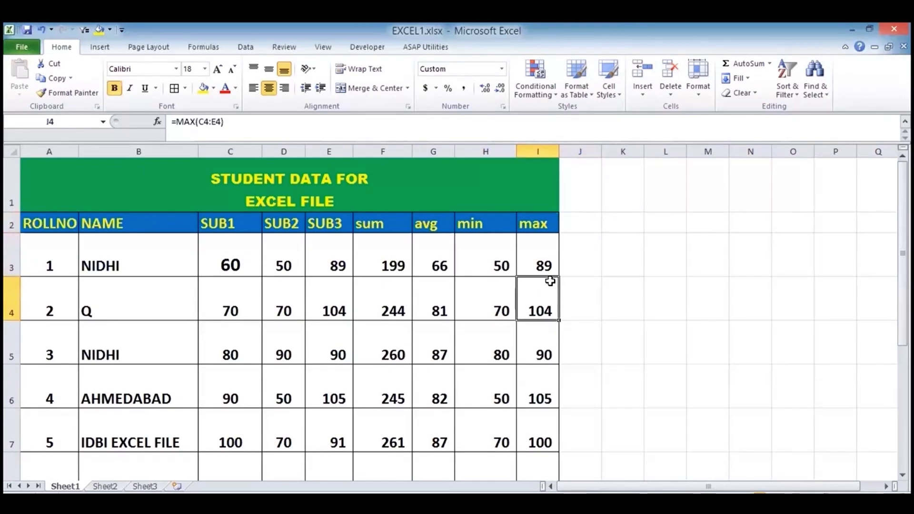
key(Left)
key(Left)
key(Left)
key(Left)
key(Left)
key(Left)
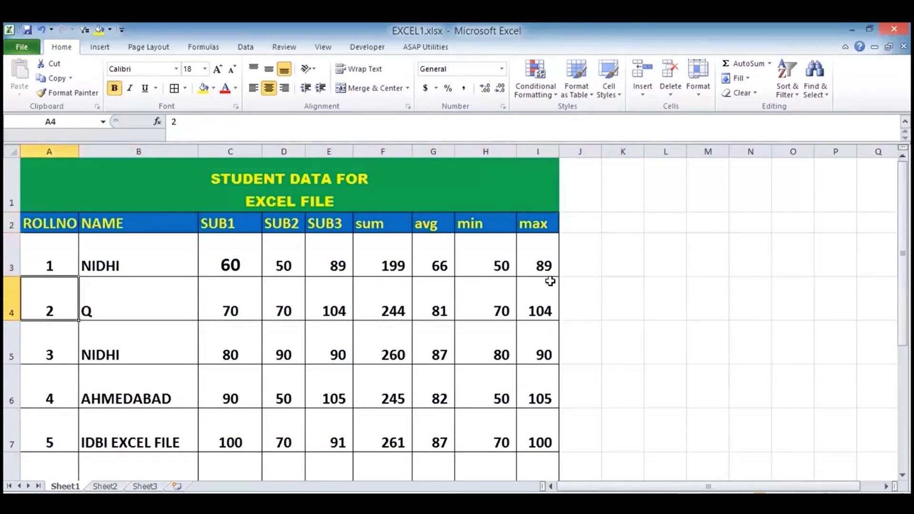
- Insert a blank row above roll number 2 at row 4, and delete that blank row again
click(13, 311)
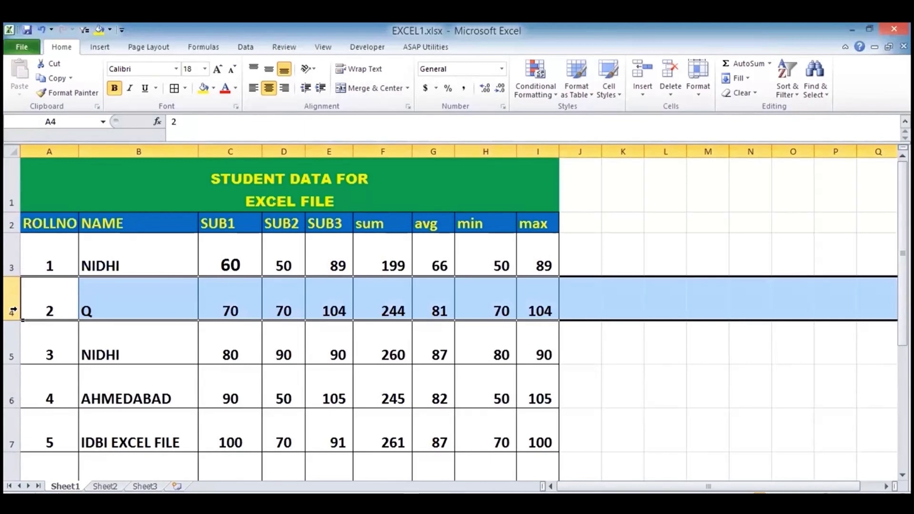
key(ctrl+shift+plus)
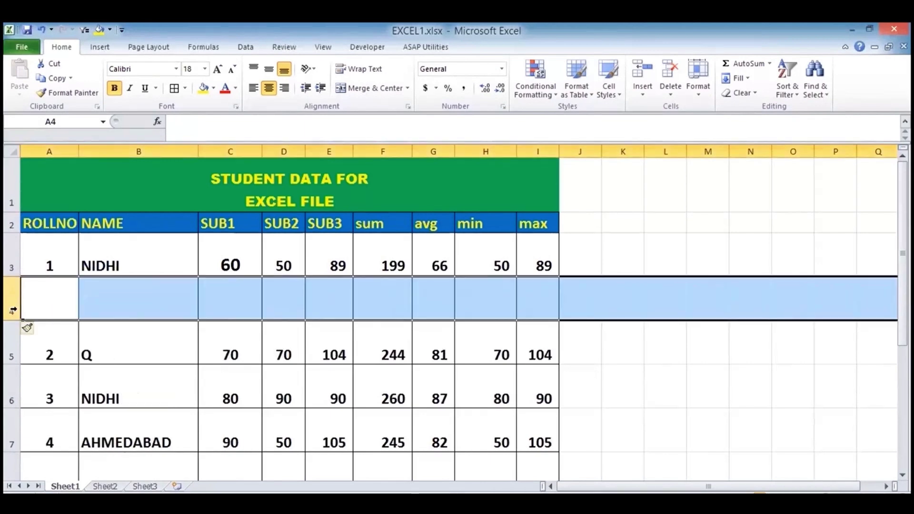
key(ctrl+minus)
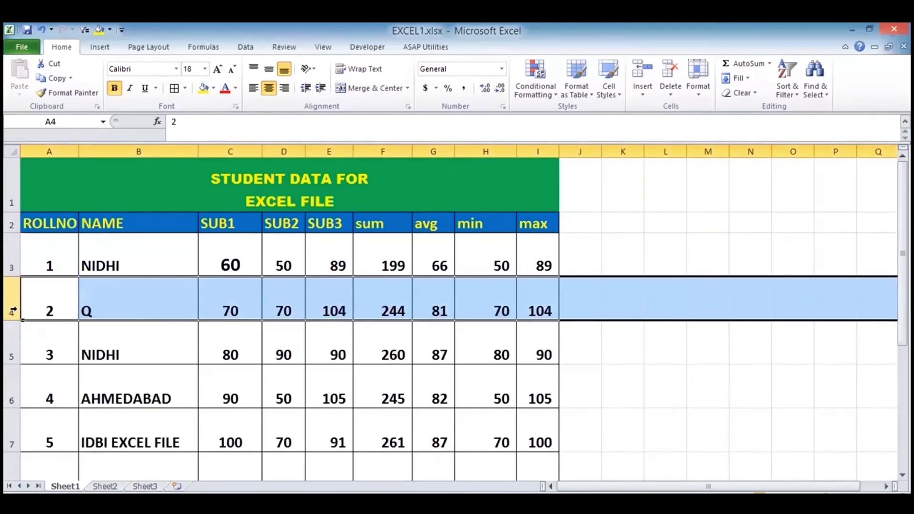
key(Right)
key(Right)
key(Right)
key(Right)
key(Right)
key(Right)
key(Right)
key(Right)
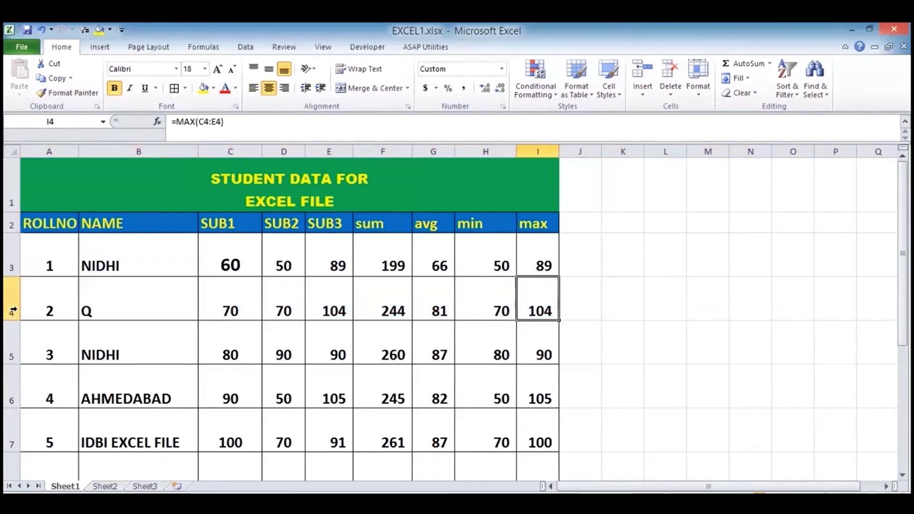
key(Left)
key(Left)
key(Left)
key(Left)
key(Left)
key(Left)
key(Left)
key(Left)
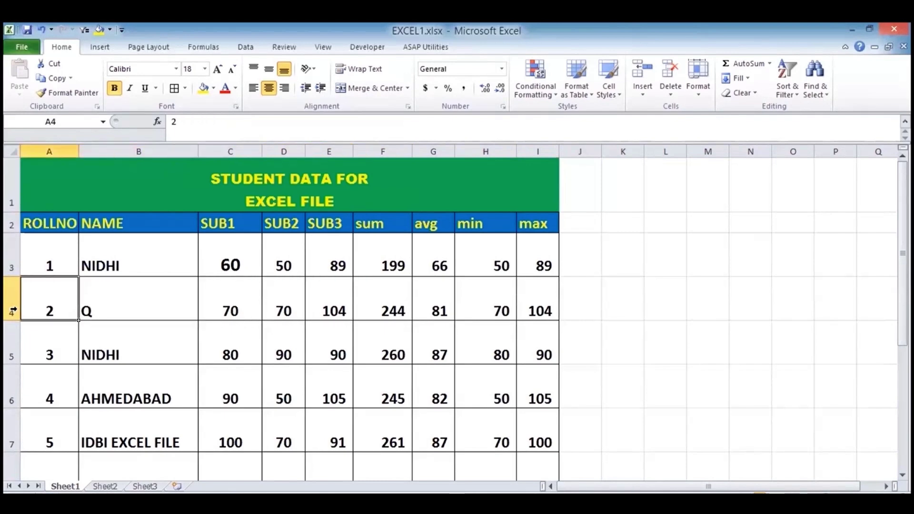
- Insert a blank sheet row at row 4, undo the insertion, and select cell J1
right_click(12, 310)
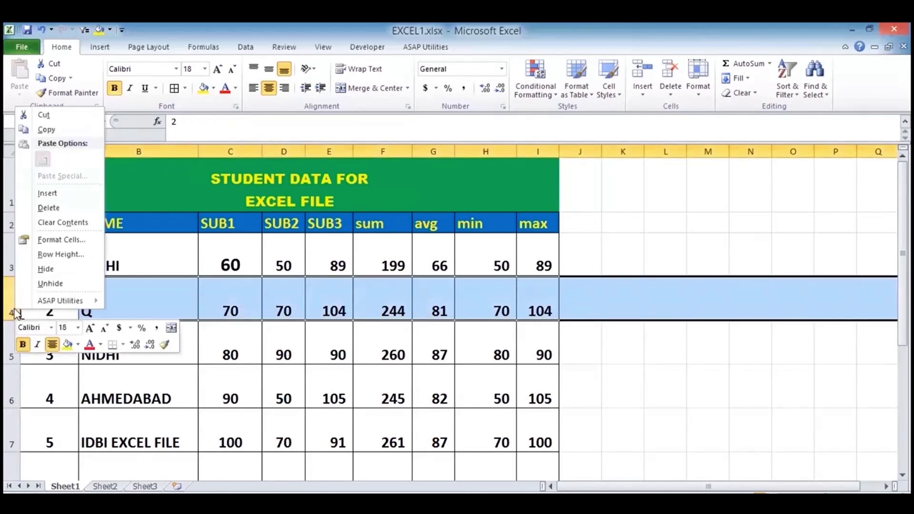
click(50, 195)
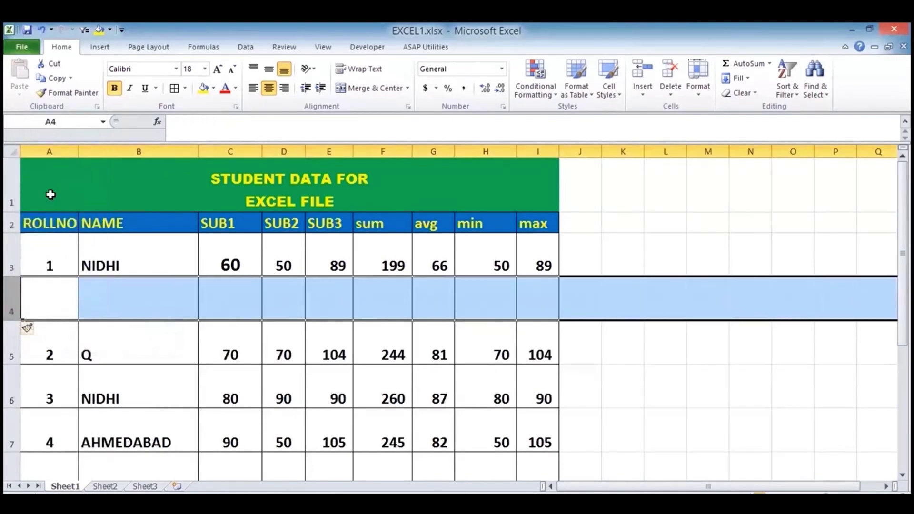
key(ctrl+z)
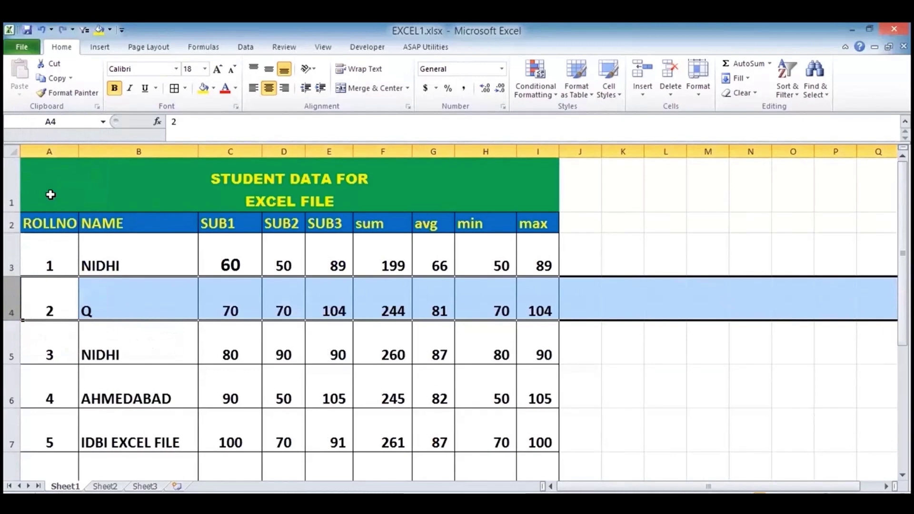
right_click(13, 301)
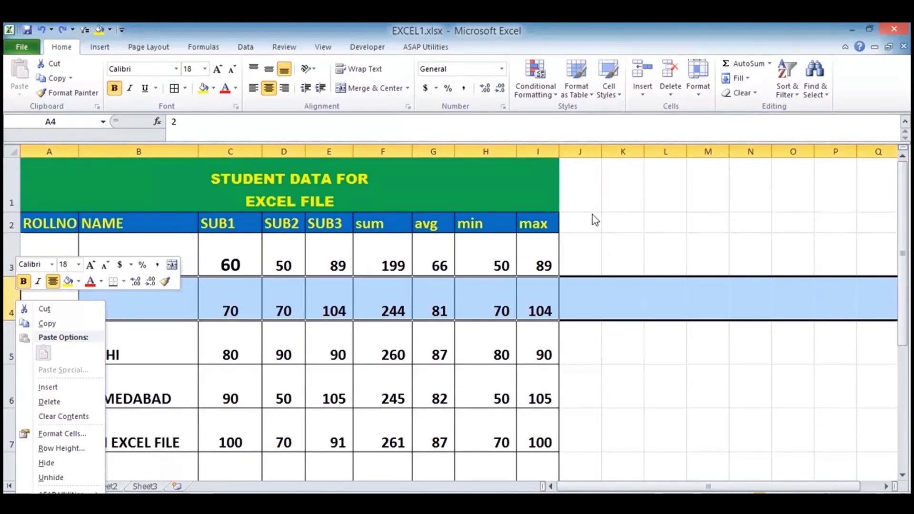
click(579, 180)
click(579, 181)
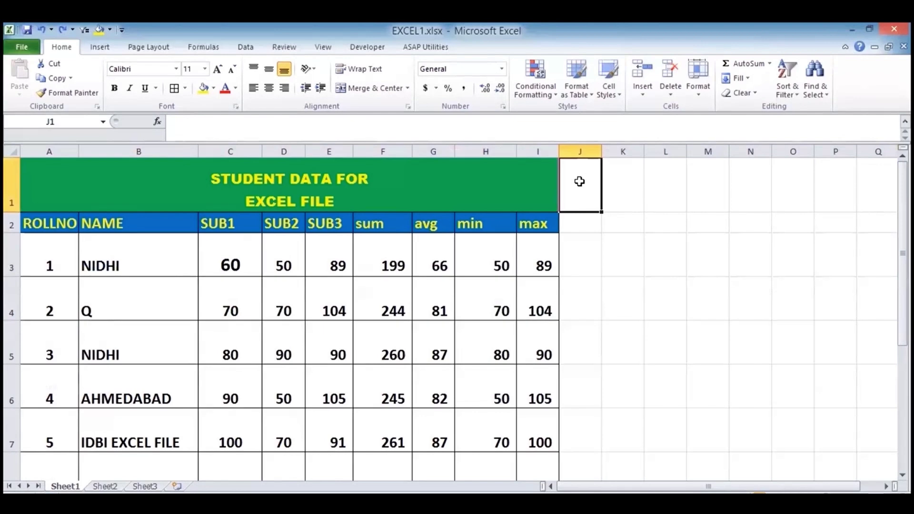
- AutoFill the roll numbers in column A down to the last student from the values in A3:A4
drag(49, 261, 51, 291)
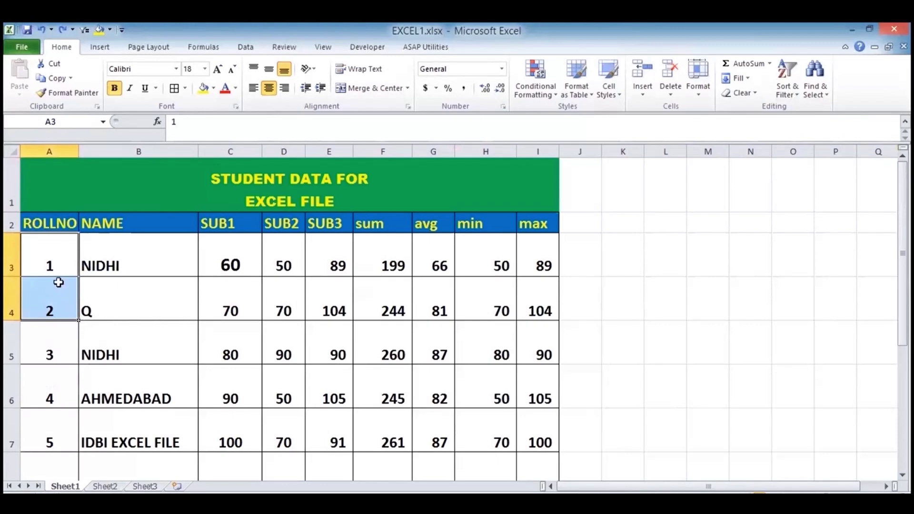
drag(60, 259, 58, 306)
double_click(79, 321)
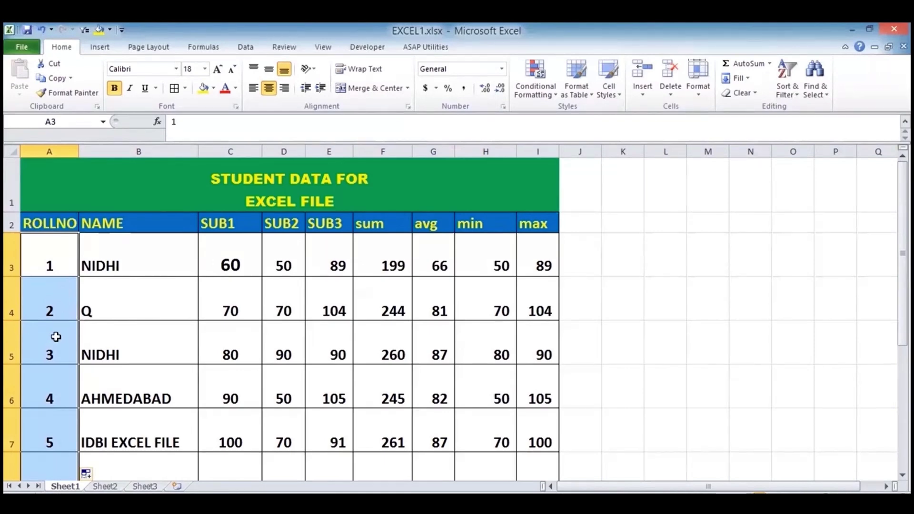
- Clear the roll numbers in A4:A12, leaving only the starting 1 in A3
drag(53, 336, 51, 456)
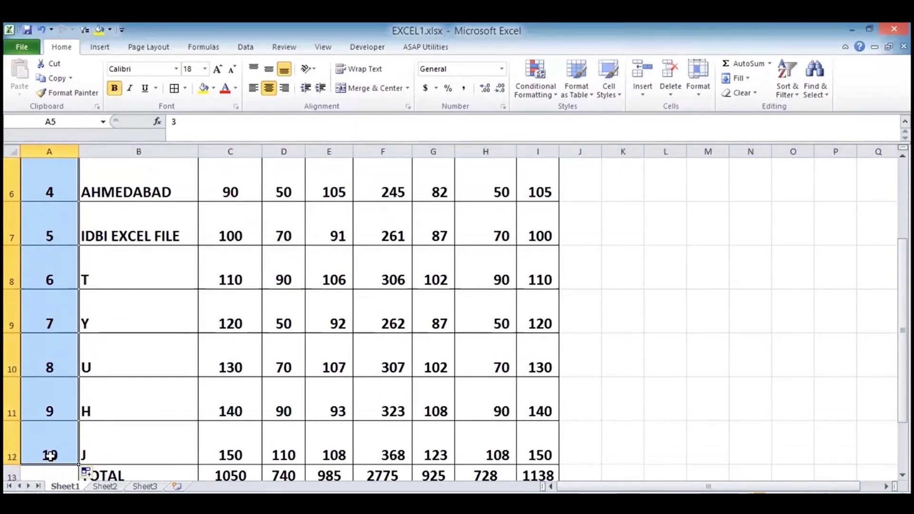
key(Delete)
click(48, 242)
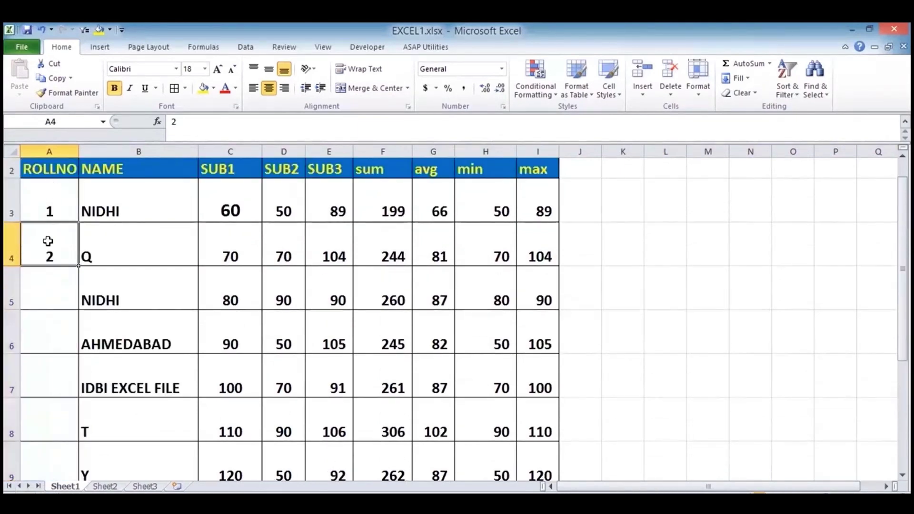
key(Delete)
key(Up)
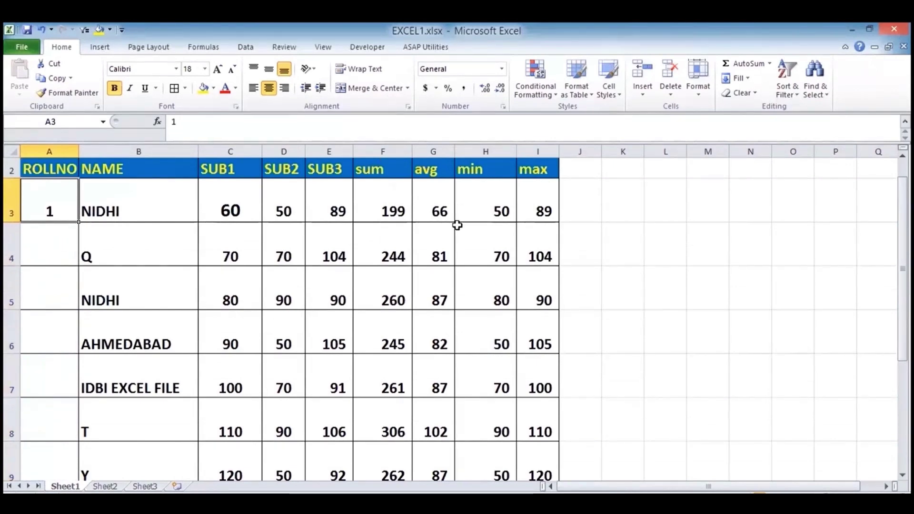
- Fill a linear series down the column from A3 with step value 1 and stop value 10
click(737, 80)
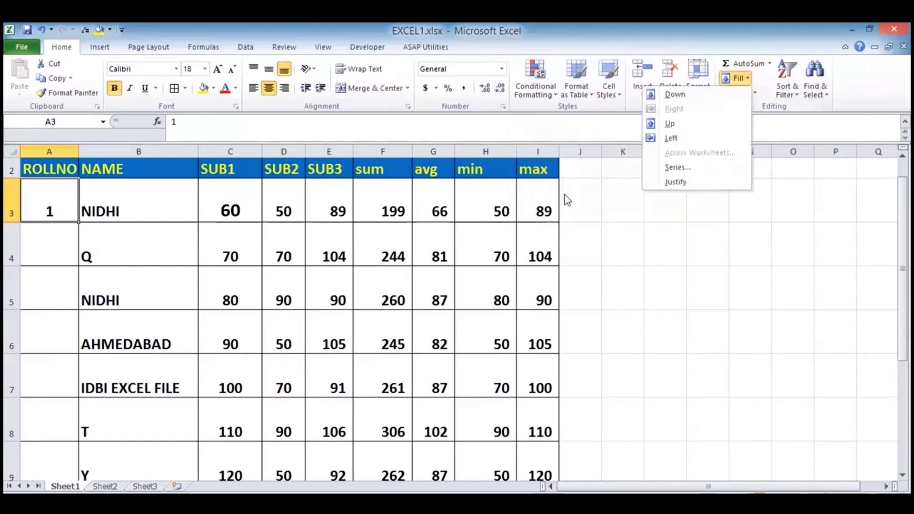
click(677, 166)
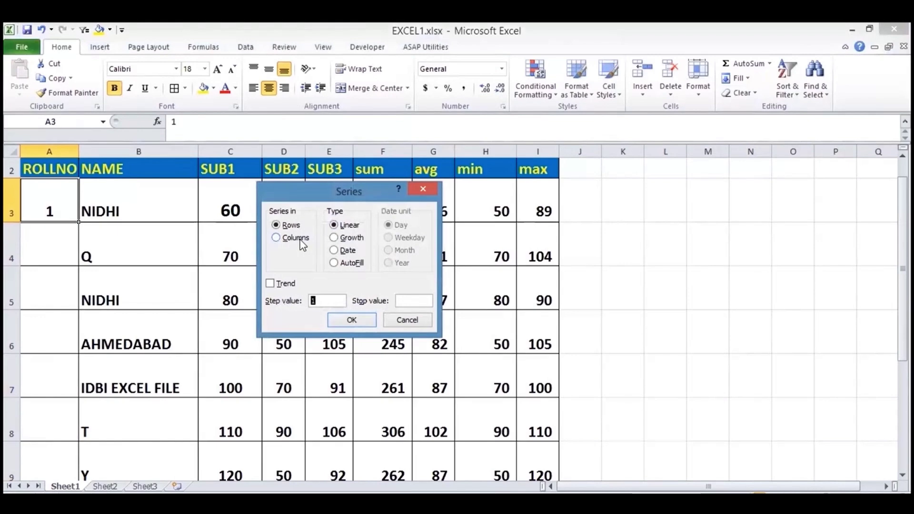
click(298, 239)
click(406, 301)
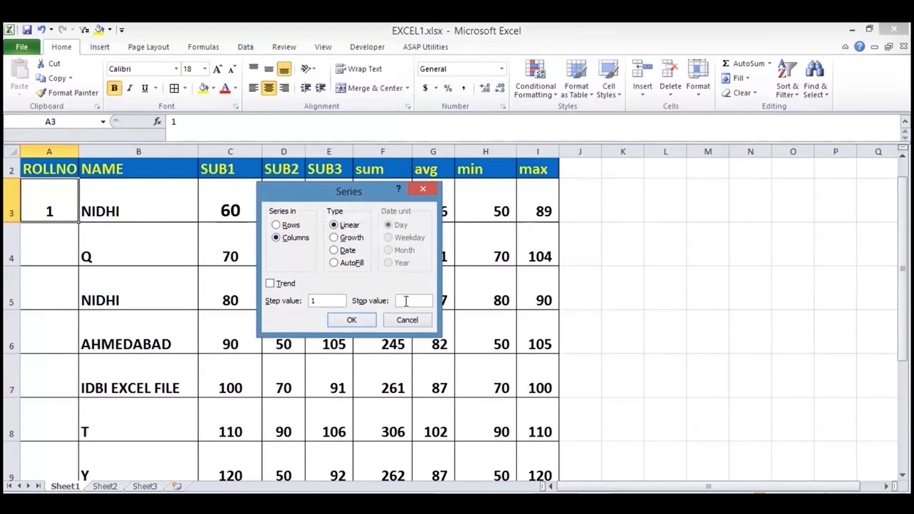
text(10)
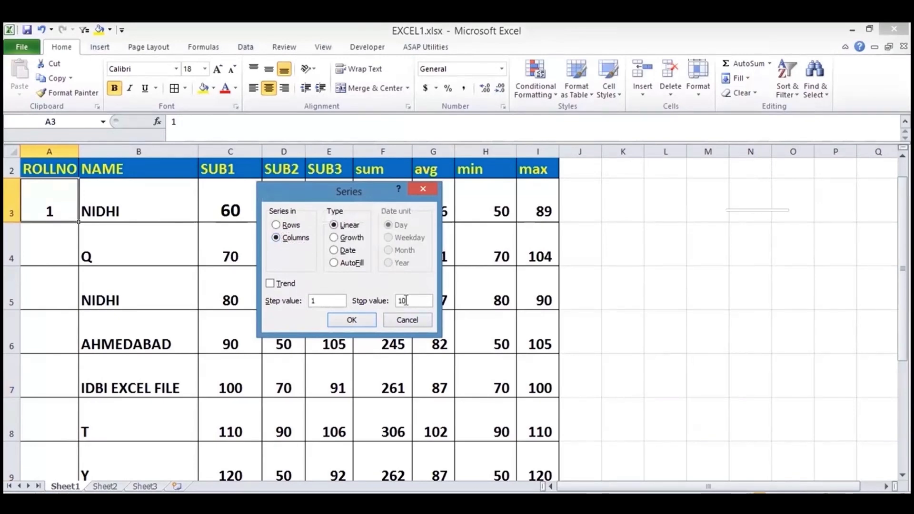
click(340, 320)
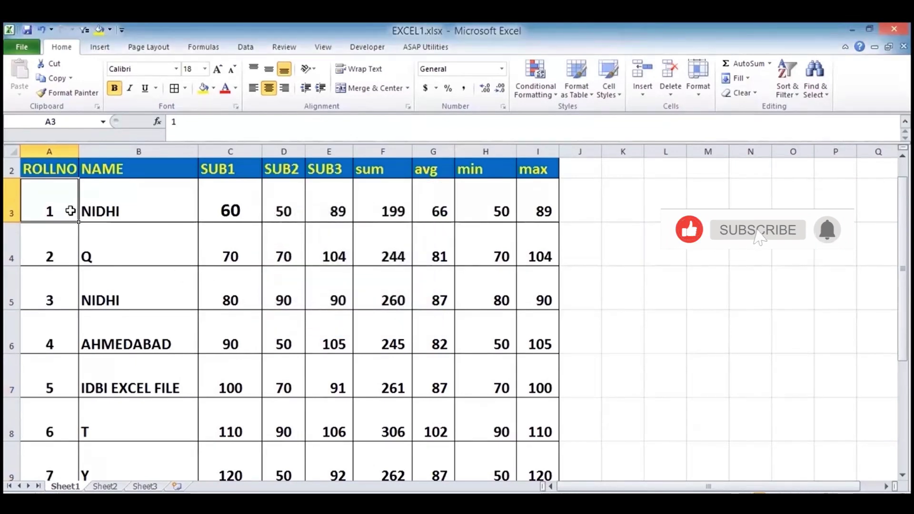
- Fill a linear series down the column from A3 with step value 1 and stop value 100
click(735, 78)
click(677, 167)
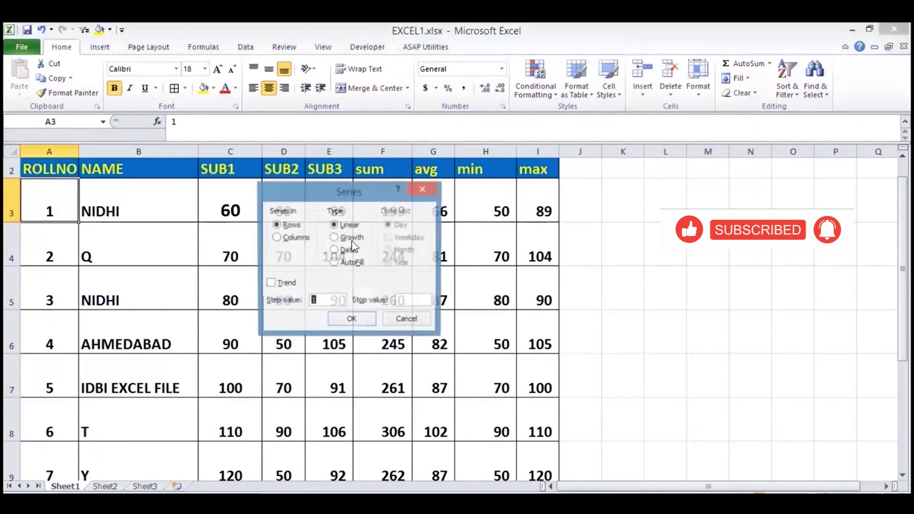
click(300, 238)
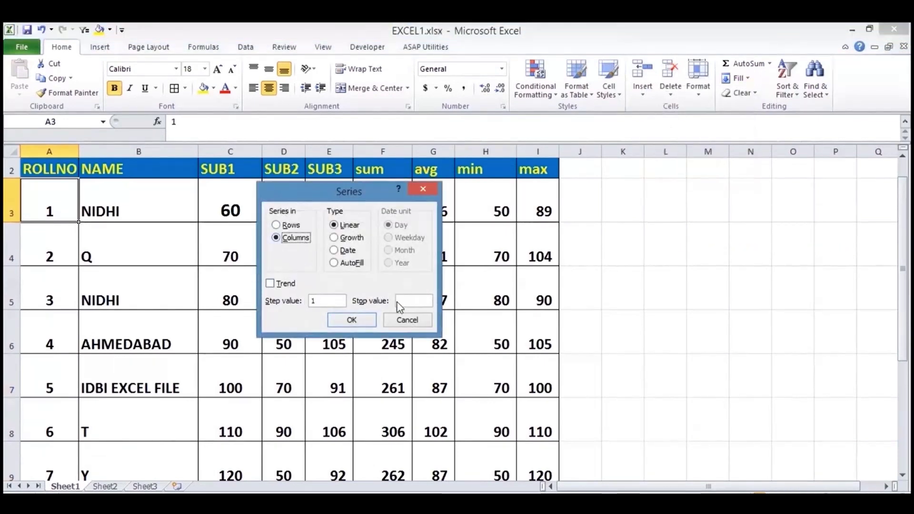
click(424, 300)
text(100)
click(351, 319)
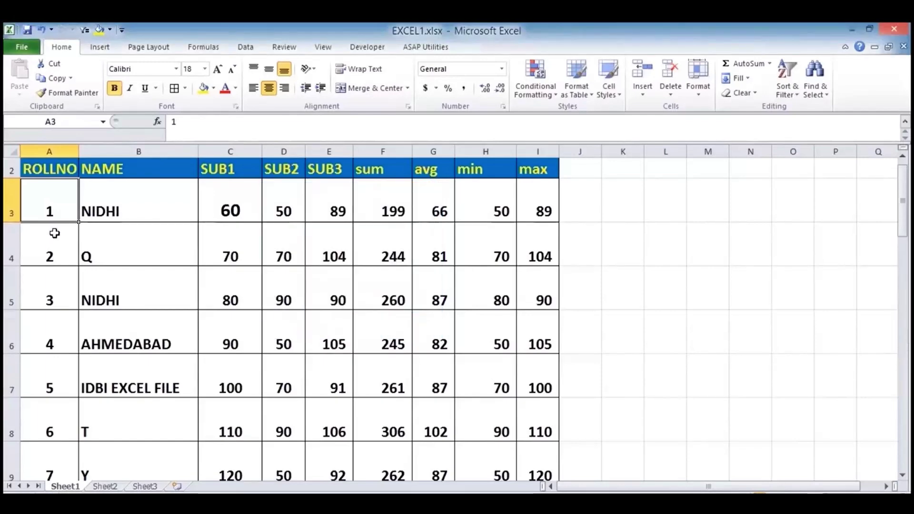
- Examine the filled series in column A from row 3 down to its last rows
key(Down)
key(Down)
key(Down)
key(Down)
key(Down)
key(Down)
key(Down)
key(Down)
key(Down)
key(Down)
key(Down)
key(Down)
key(Down)
key(Down)
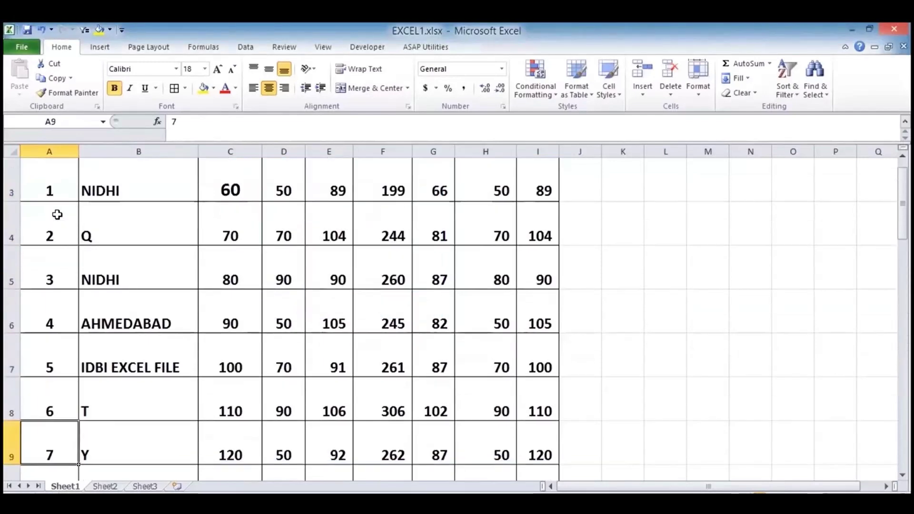
key(Down)
key(Down)
key(Down)
key(Down)
key(Down)
key(Down)
key(Down)
key(Down)
key(Down)
key(Down)
key(Down)
key(Down)
key(Down)
key(Down)
key(Down)
key(Down)
key(Down)
key(Down)
key(Down)
key(Down)
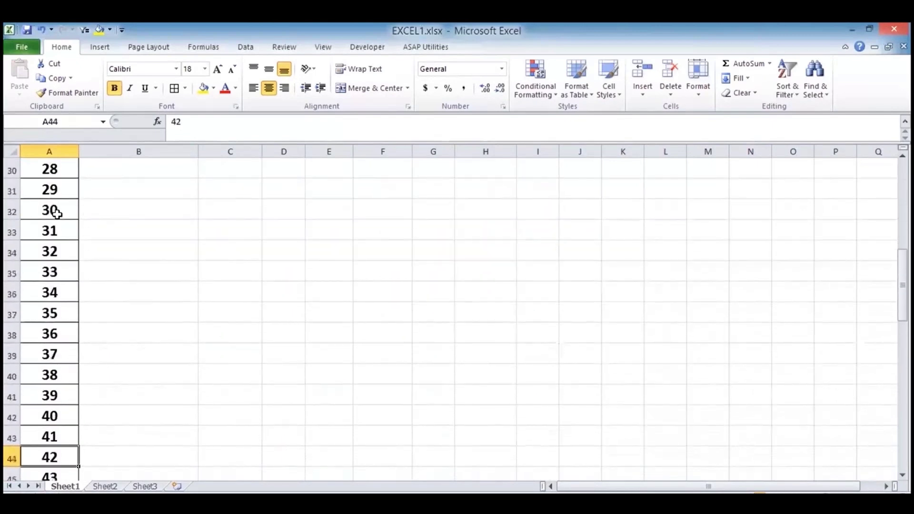
key(Down)
key(Down)
key(Down)
key(Down)
key(Down)
key(Down)
key(Down)
key(Down)
key(Down)
key(Down)
key(Down)
key(Down)
key(Down)
key(Down)
key(Down)
key(Down)
key(Down)
key(Down)
key(Down)
key(Down)
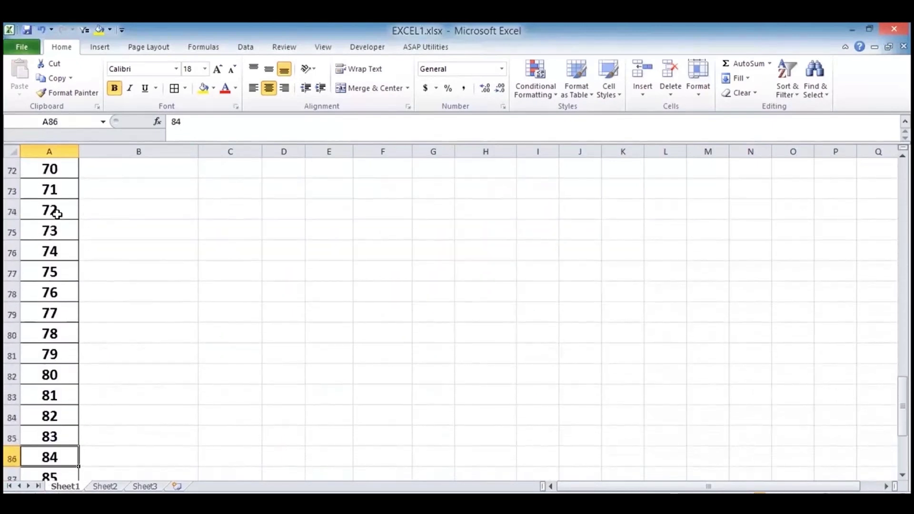
key(Up)
key(Up)
key(Up)
key(Up)
key(Up)
key(Up)
key(Up)
key(Up)
key(Up)
key(Up)
key(Up)
key(Up)
key(Up)
key(Up)
key(Up)
key(Up)
key(Up)
key(Up)
key(Up)
key(Up)
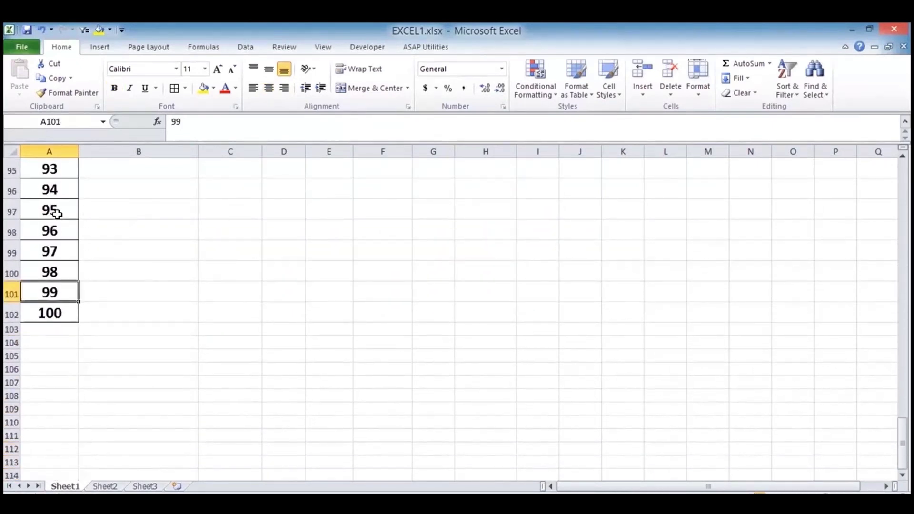
- Examine the long roll-number series from its last rows back up to the student table
key(Up)
key(Up)
key(Up)
key(Up)
key(Up)
key(Up)
key(Up)
key(Up)
key(Up)
key(Up)
key(Up)
key(Up)
key(Up)
key(Up)
key(Up)
key(Up)
key(Up)
key(Up)
key(Up)
key(Up)
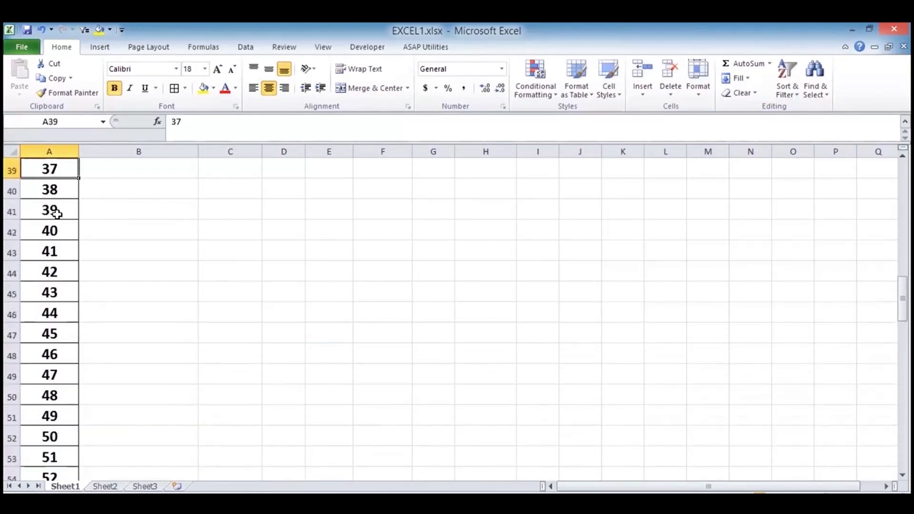
key(Up)
key(Up)
key(Up)
key(Up)
key(Up)
key(Down)
key(Down)
key(Down)
key(Down)
key(Down)
key(Down)
key(Down)
key(Down)
key(Down)
key(Down)
key(Down)
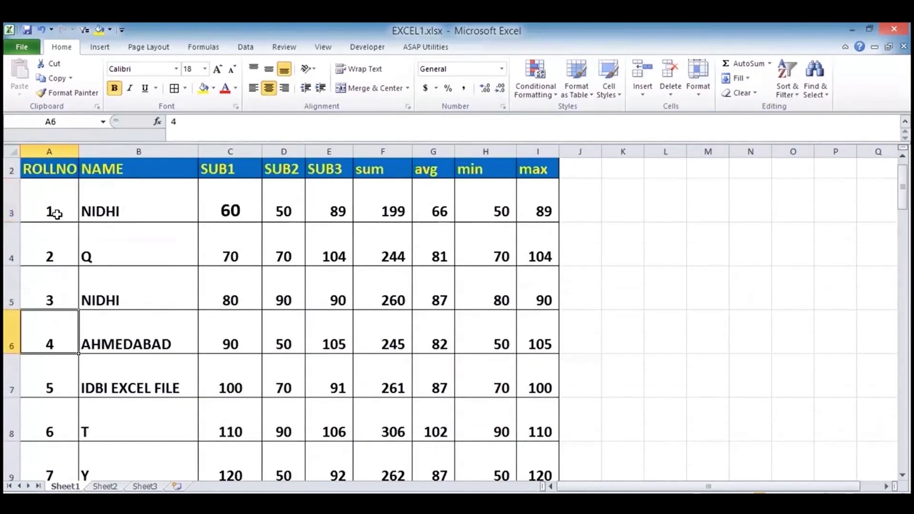
- Clear the surplus roll numbers from A13 downward and remove the borders from those cells
key(Up)
key(Up)
key(Up)
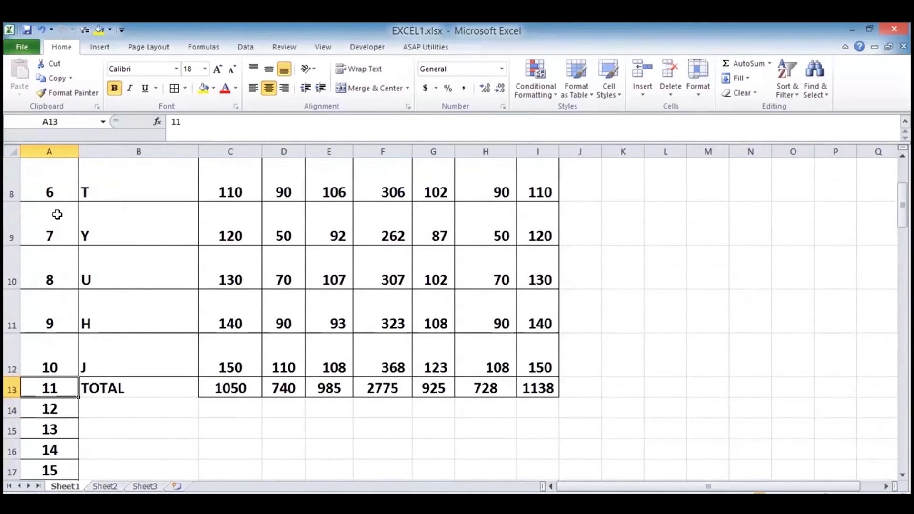
key(ctrl+shift+Down)
key(Delete)
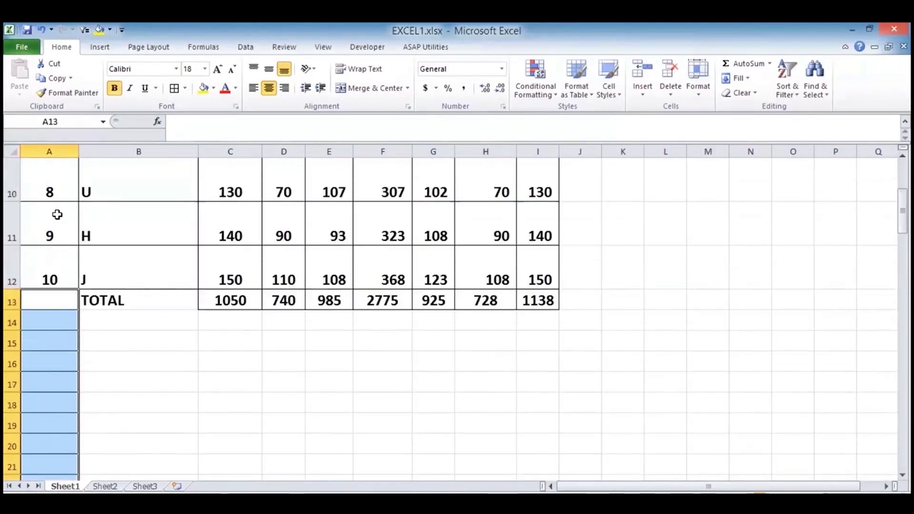
click(185, 88)
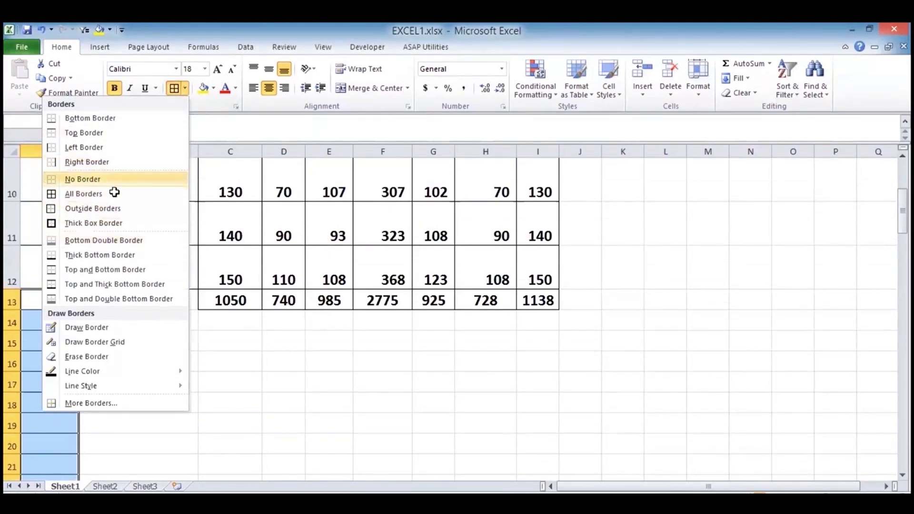
click(108, 179)
- Try filling a linear series across the row from A3 with step value 2 and stop value 10, and undo it
key(Up)
key(Up)
key(Up)
key(Up)
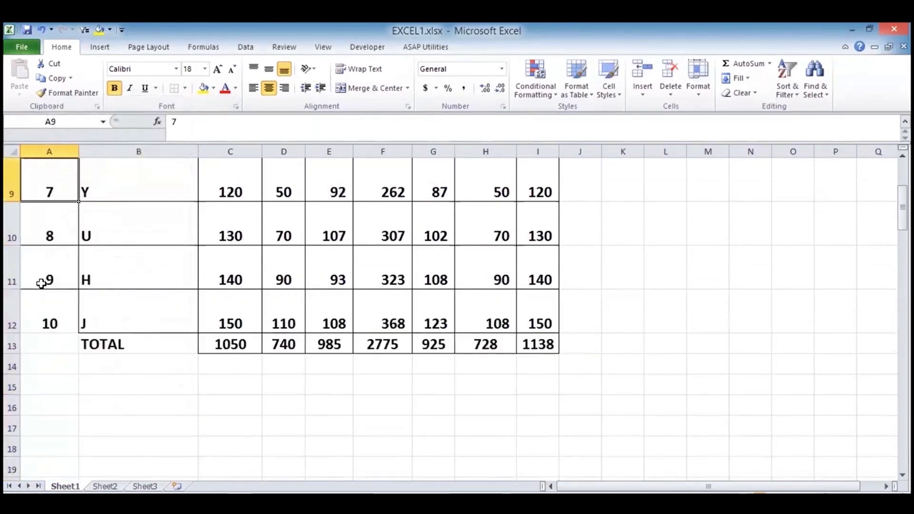
key(Up)
key(Up)
key(Up)
key(Up)
key(Up)
key(Up)
key(Up)
key(Up)
key(Down)
key(Down)
key(Down)
key(Up)
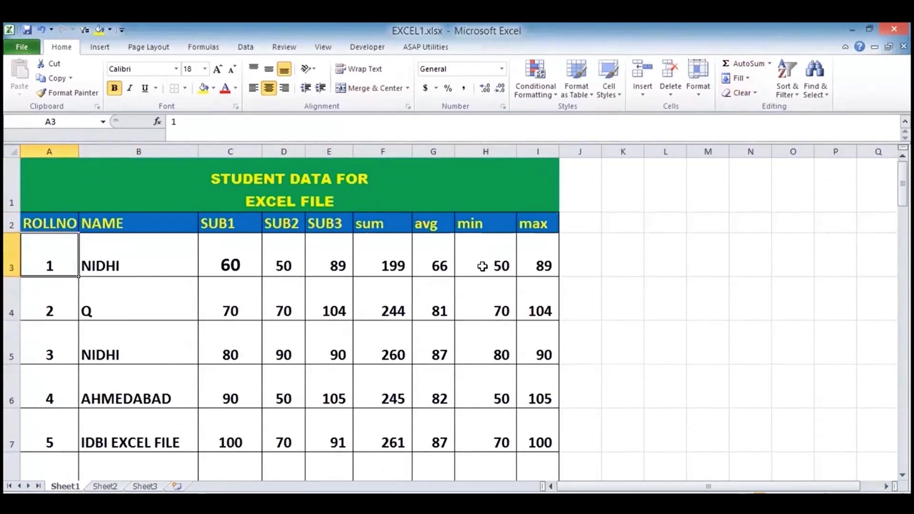
click(734, 80)
click(676, 167)
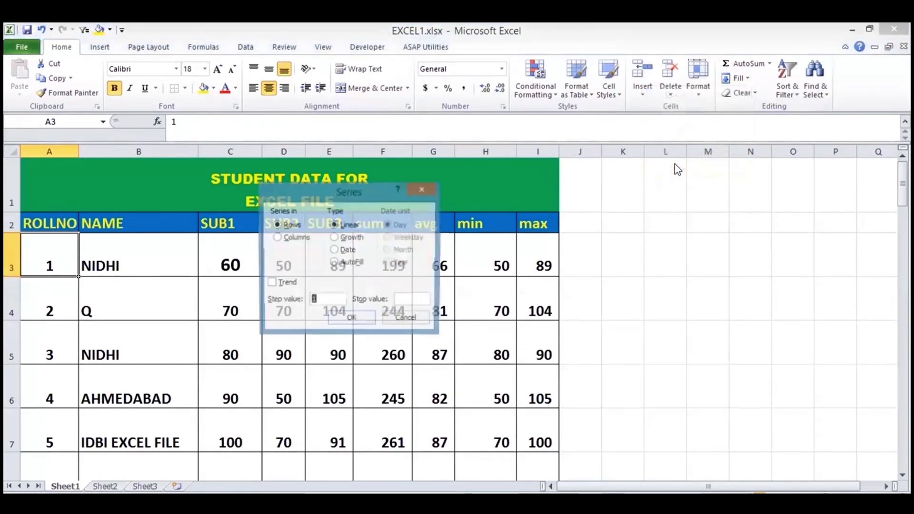
key(super+c)
click(319, 300)
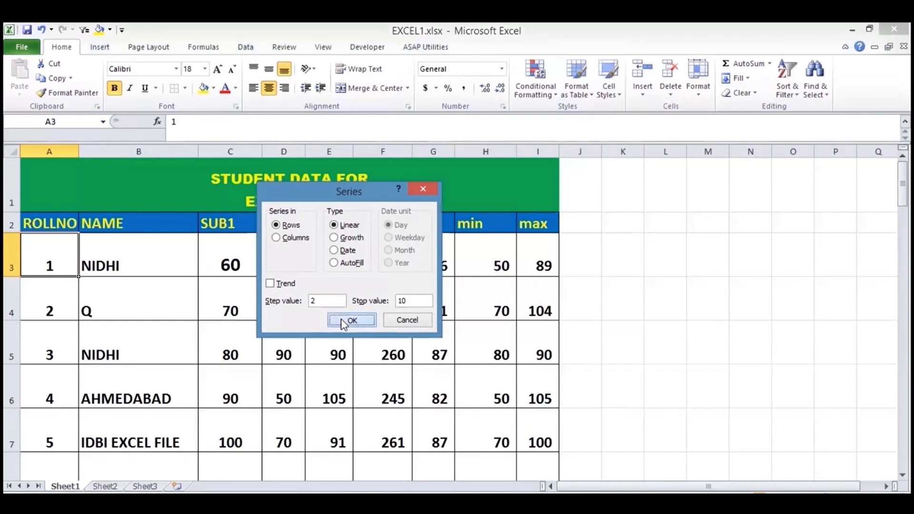
click(350, 320)
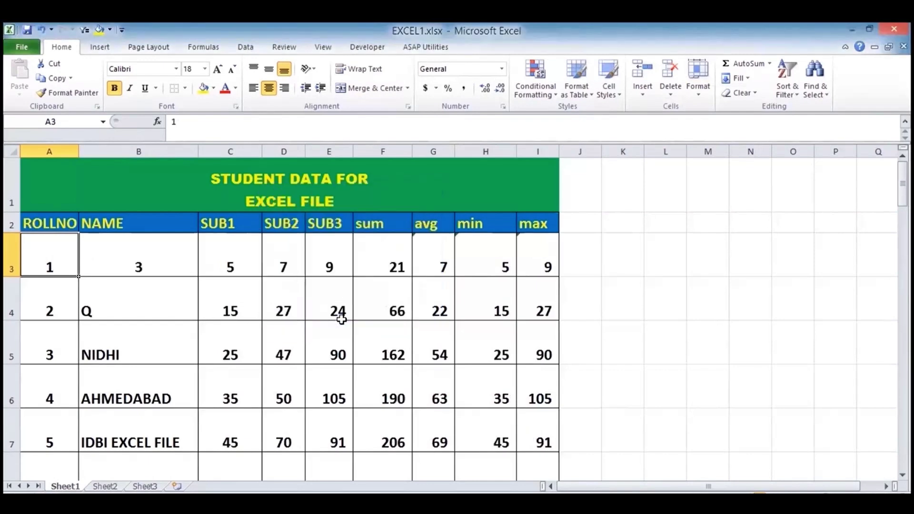
key(ctrl+z)
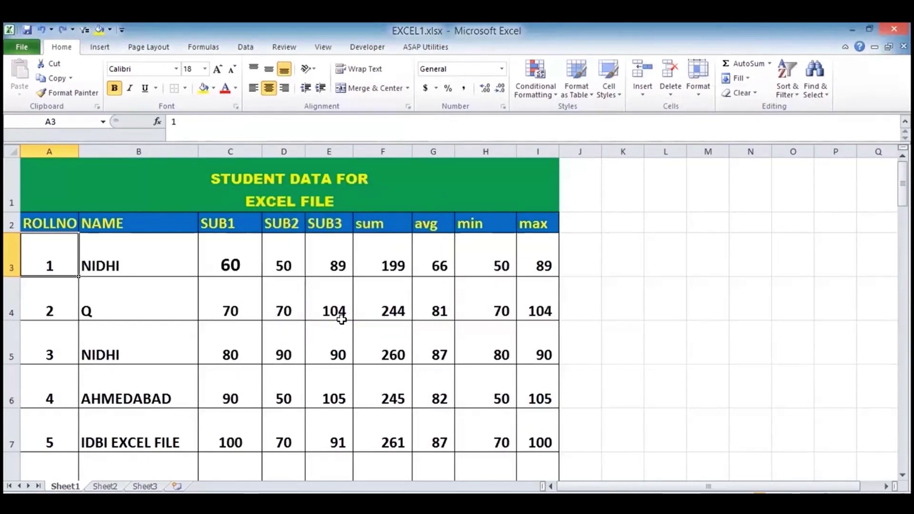
- Fill a linear series down the column from A3 with step value 2 and stop value 10
click(736, 78)
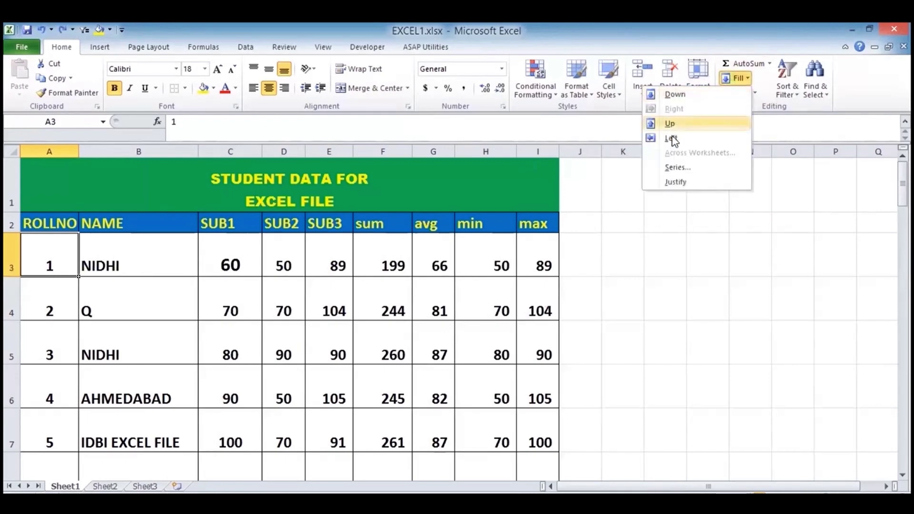
click(673, 167)
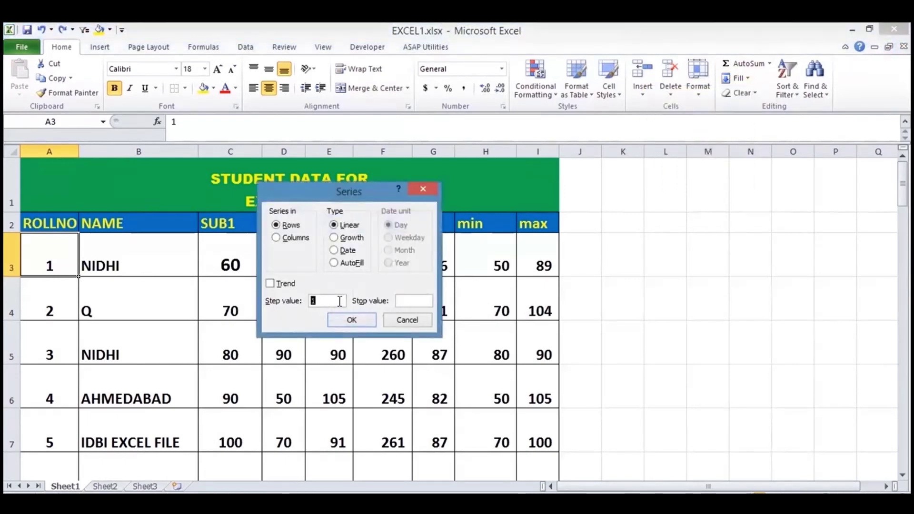
click(295, 237)
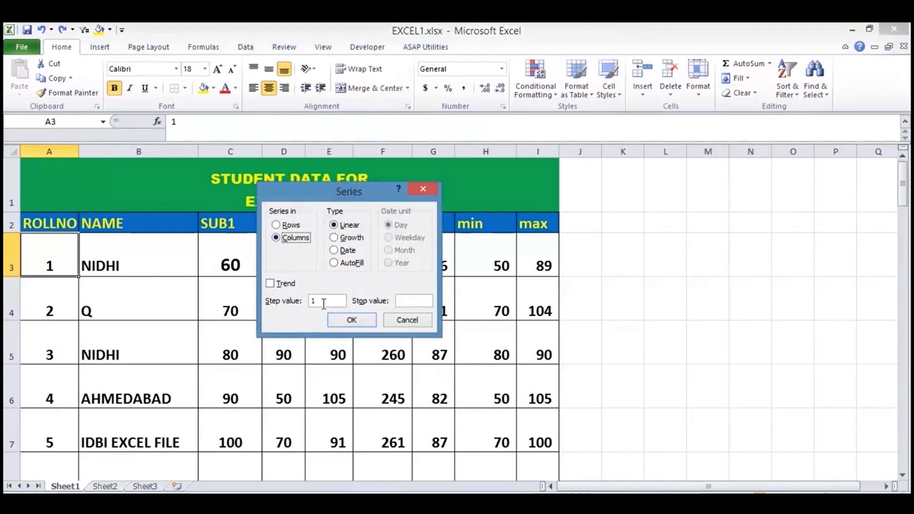
drag(325, 299, 310, 301)
click(412, 301)
text(10)
click(351, 319)
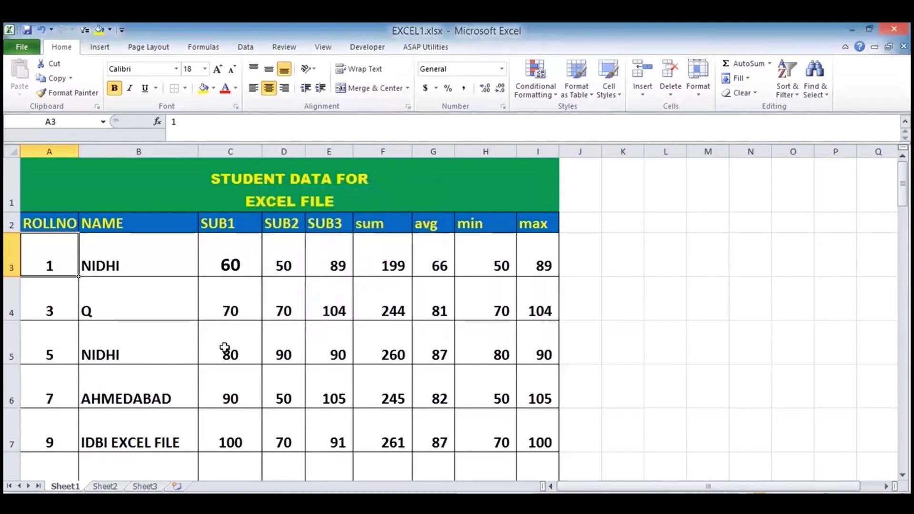
- Examine the refilled roll numbers in column A down to row 11
key(Down)
key(Down)
key(Down)
key(Down)
key(Down)
key(Down)
key(Down)
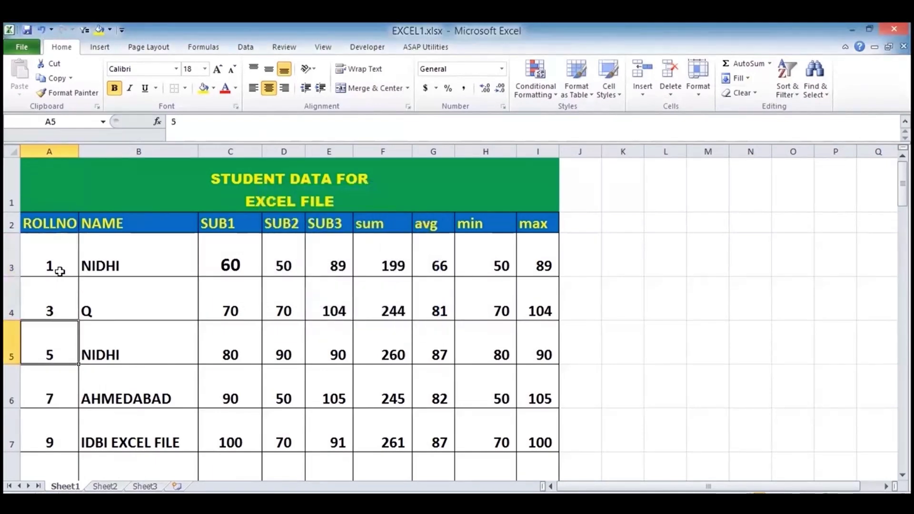
key(Up)
key(Up)
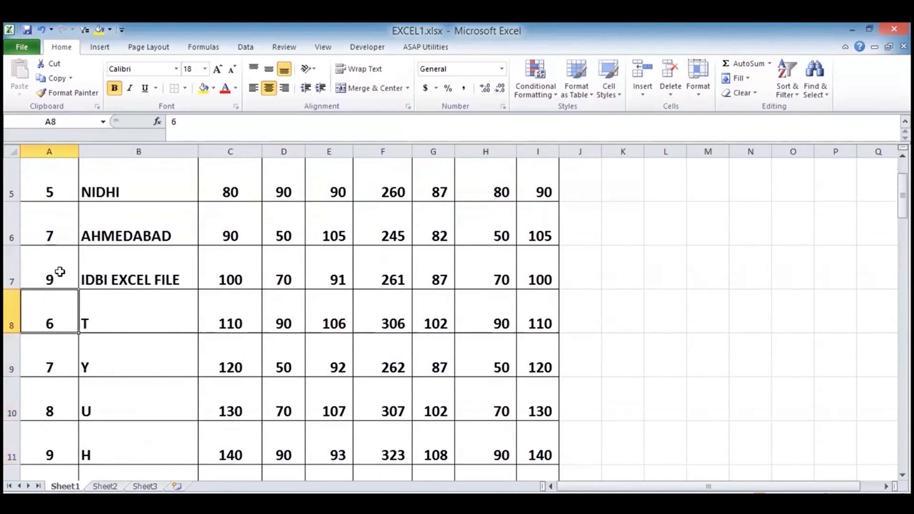
key(Up)
key(Down)
key(Down)
key(Down)
key(Down)
key(Down)
key(Down)
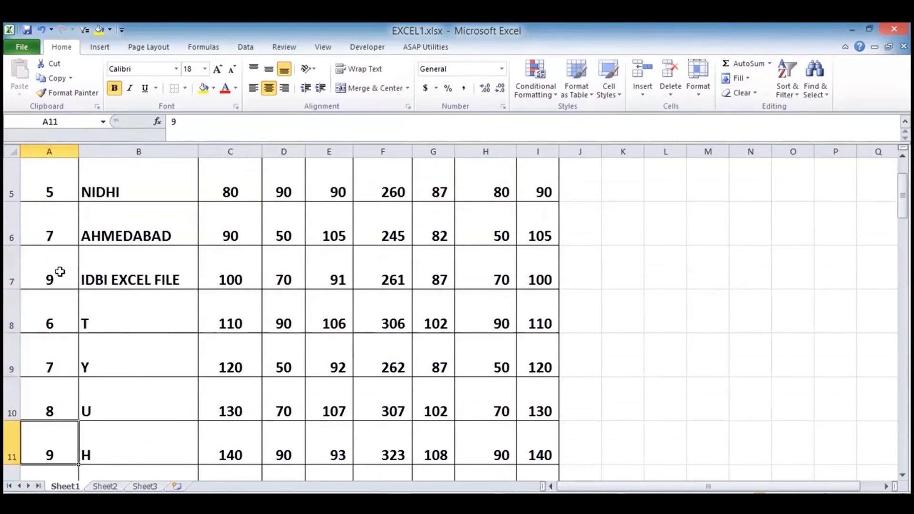
- Clear the leftover roll numbers in A8:A12 below the new series
key(Up)
key(Up)
key(Up)
key(Up)
key(Up)
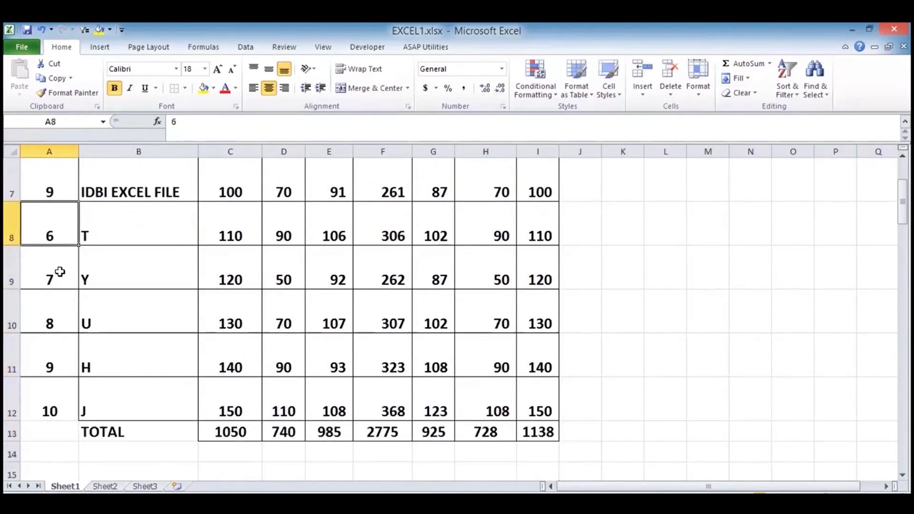
key(shift+Down)
key(shift+Down)
key(shift+Down)
key(shift+Down)
key(Delete)
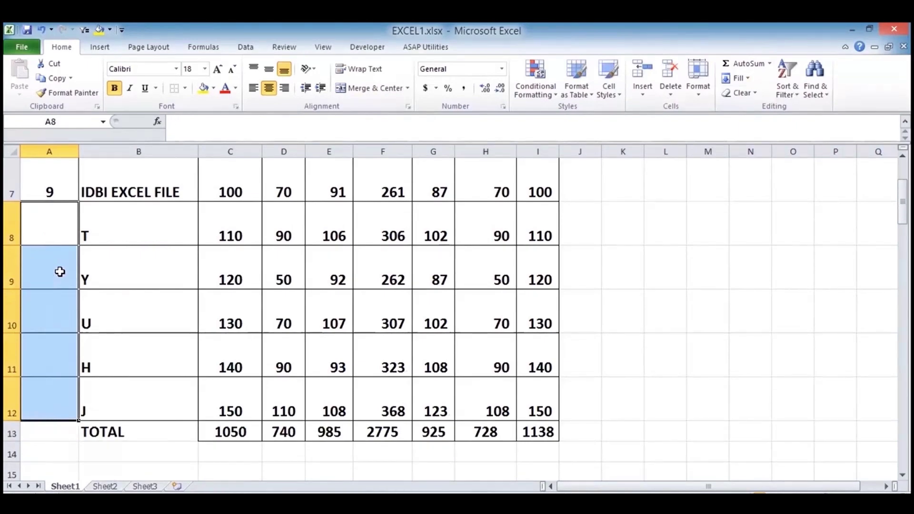
key(Up)
key(ctrl+Home)
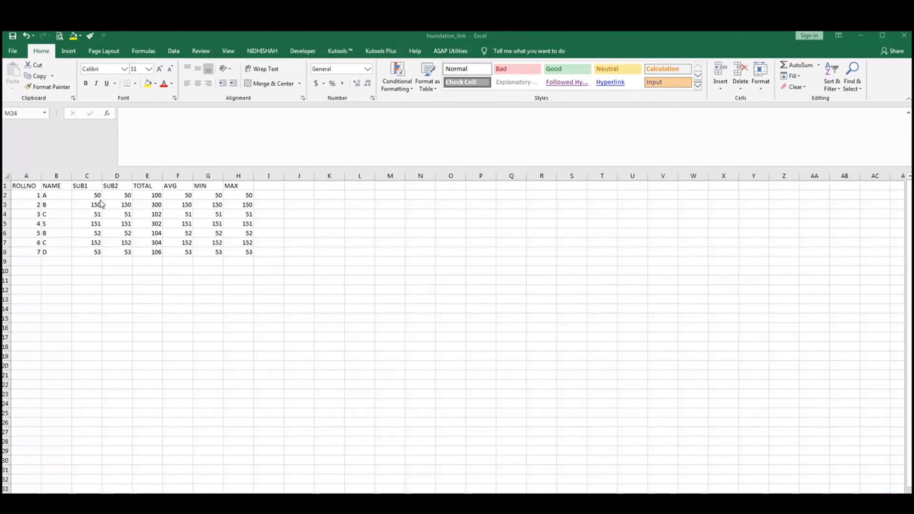
drag(92, 195, 126, 251)
key(alt+h)
key(l)
key(h)
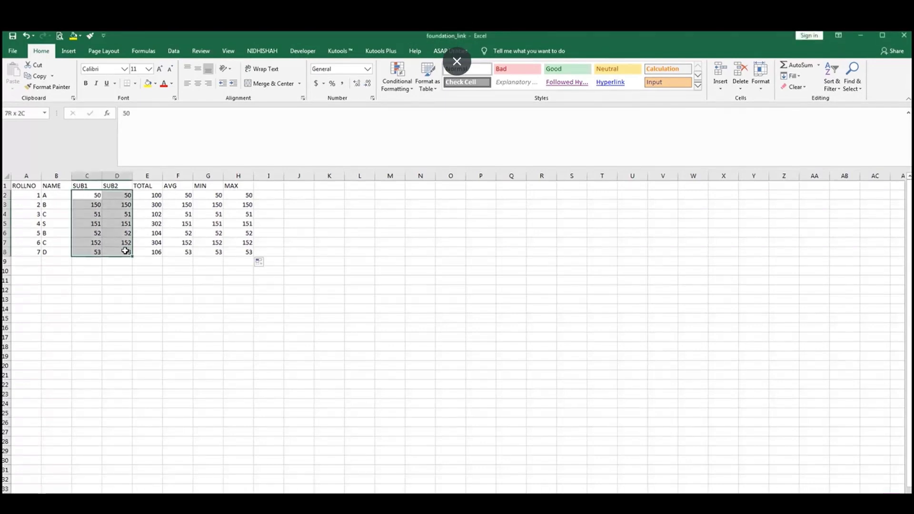
- In the foundation_link workbook, clear the roll numbers in A2:A8 and enter 1 in A2
drag(33, 195, 33, 254)
key(Delete)
key(Up)
key(Down)
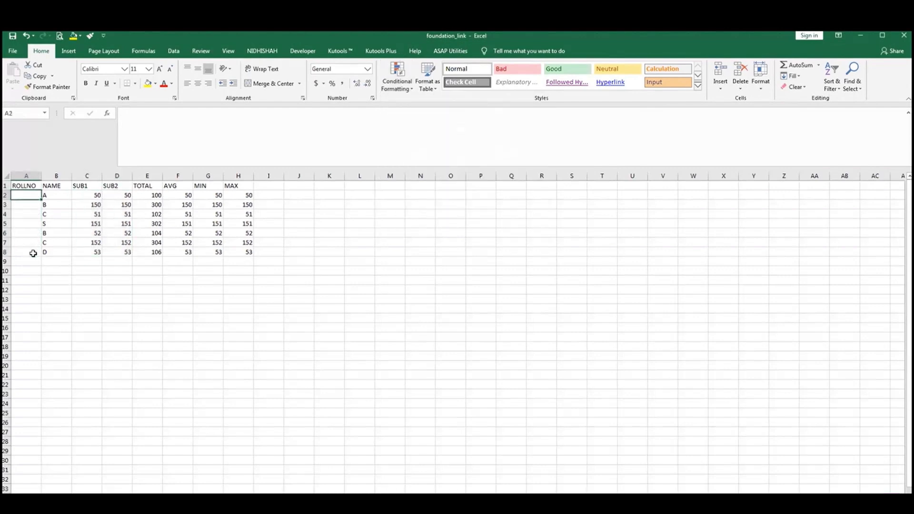
text(1)
key(Return)
- Try to extend roll numbers 1 and 2 in A2:A3 with a linear column series of step value 1
text(2)
key(Return)
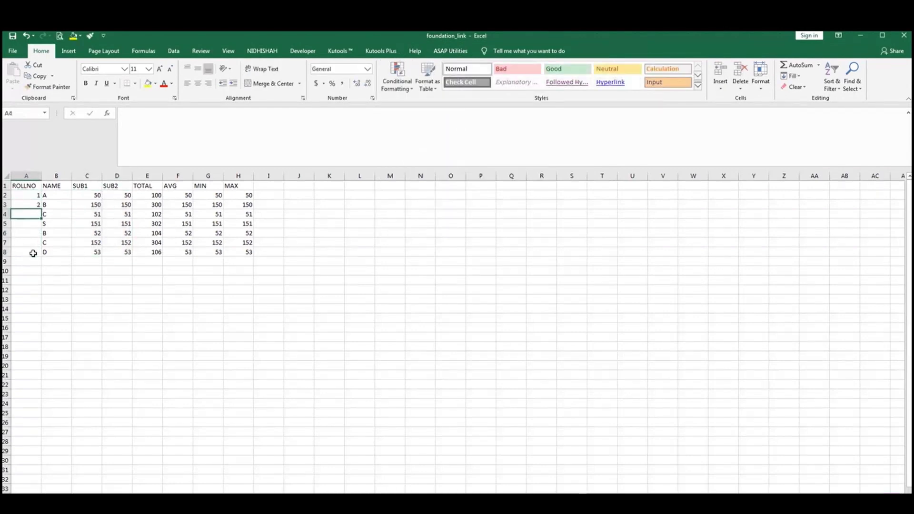
drag(27, 194, 30, 205)
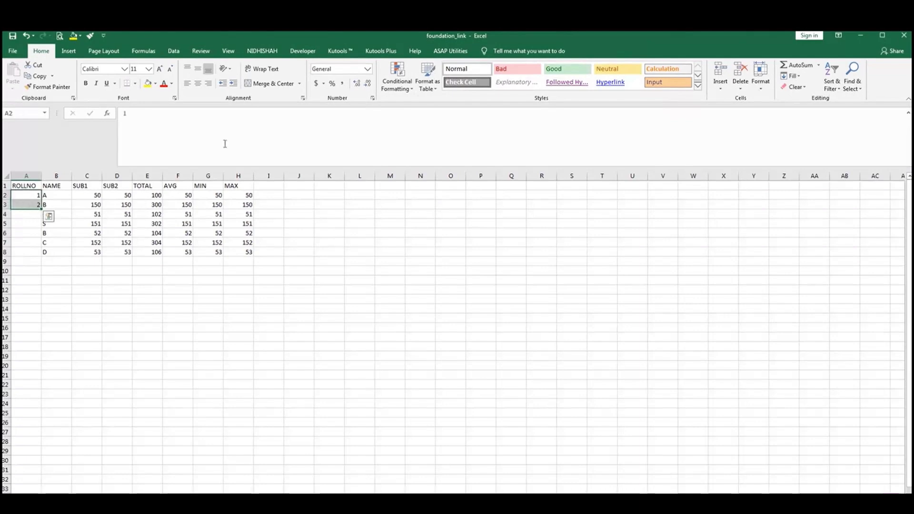
click(791, 76)
click(800, 144)
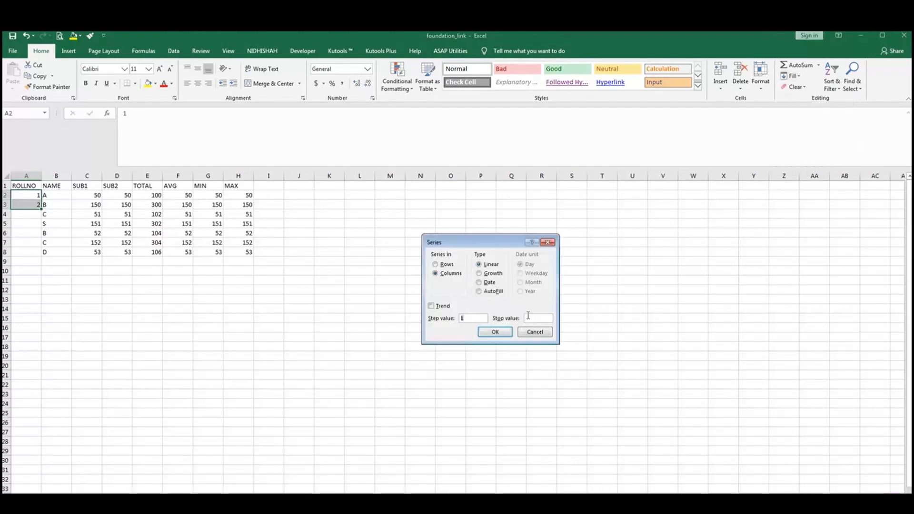
click(494, 331)
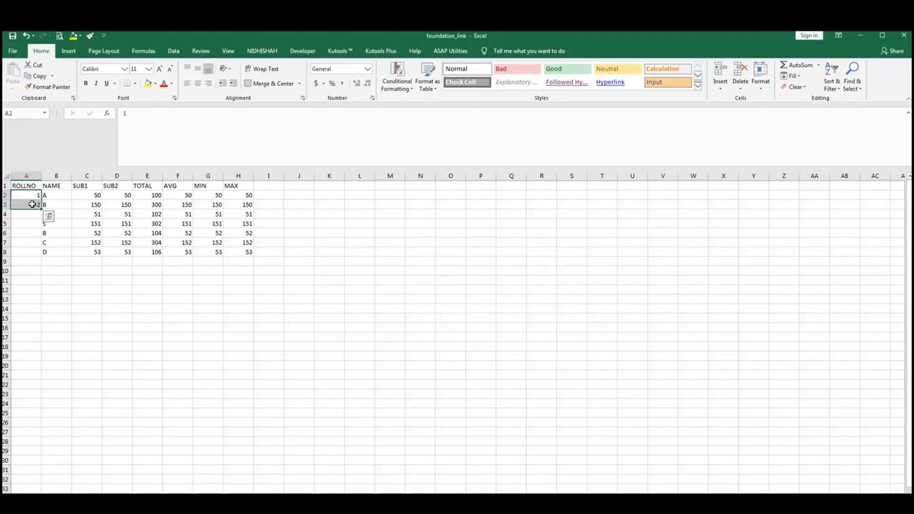
key(ctrl+z)
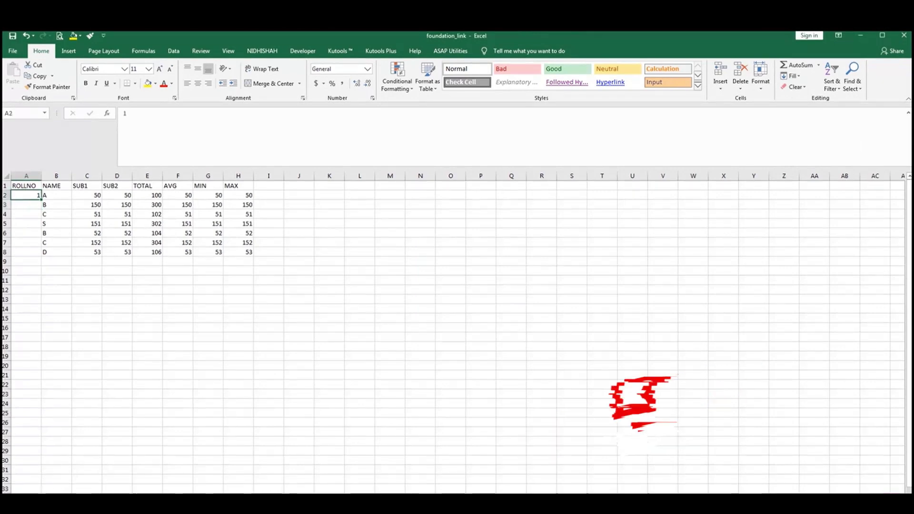
- Fill a linear series down the column from A2 with step value 1 and stop value 10, and clear the surplus numbers in A9:A11
click(760, 77)
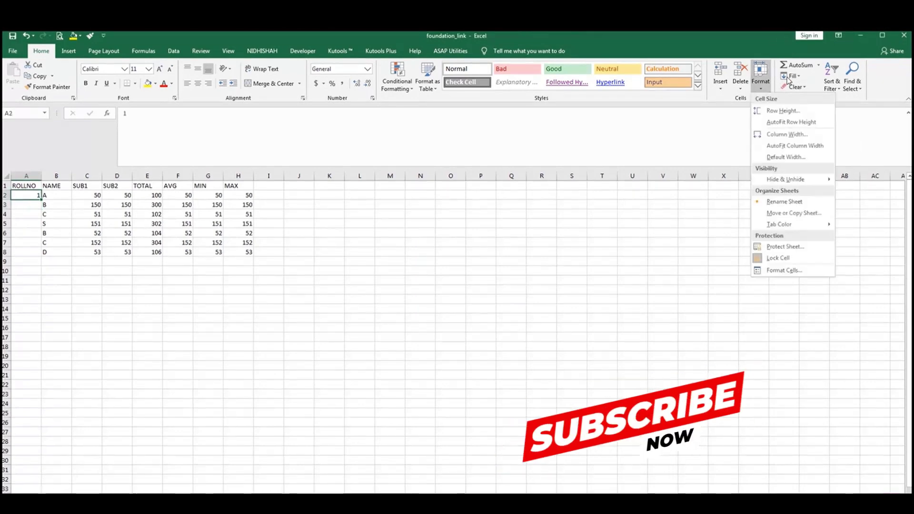
click(454, 274)
click(529, 317)
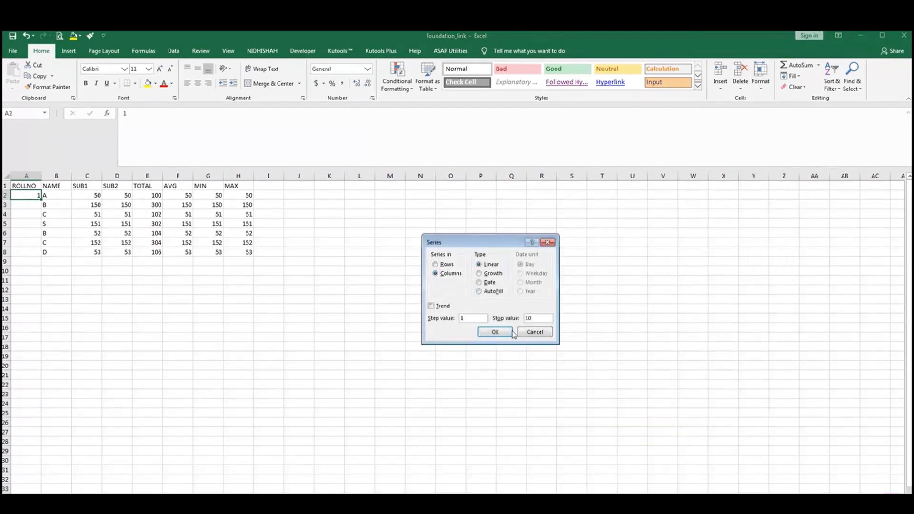
key(Return)
drag(25, 261, 21, 277)
key(Delete)
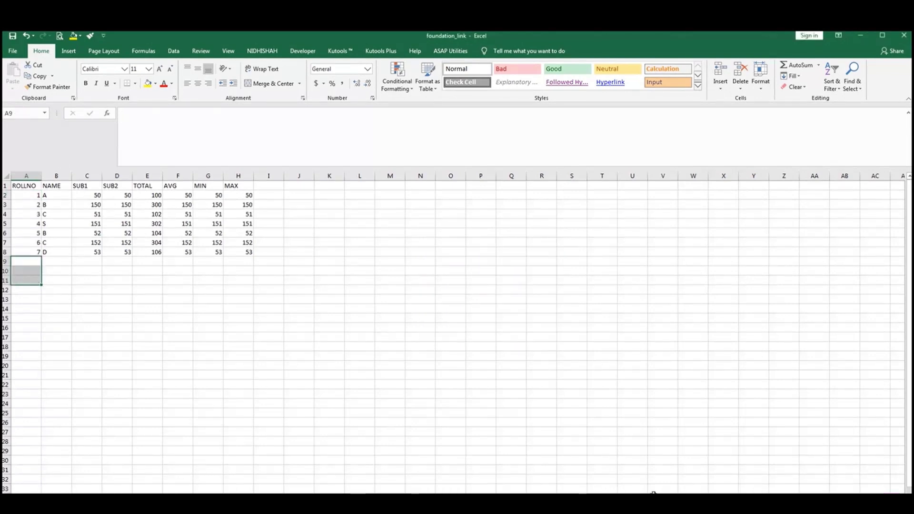
- Try a Greater Than 100 highlight rule with a custom dark green fill on C2:E8
drag(89, 194, 133, 252)
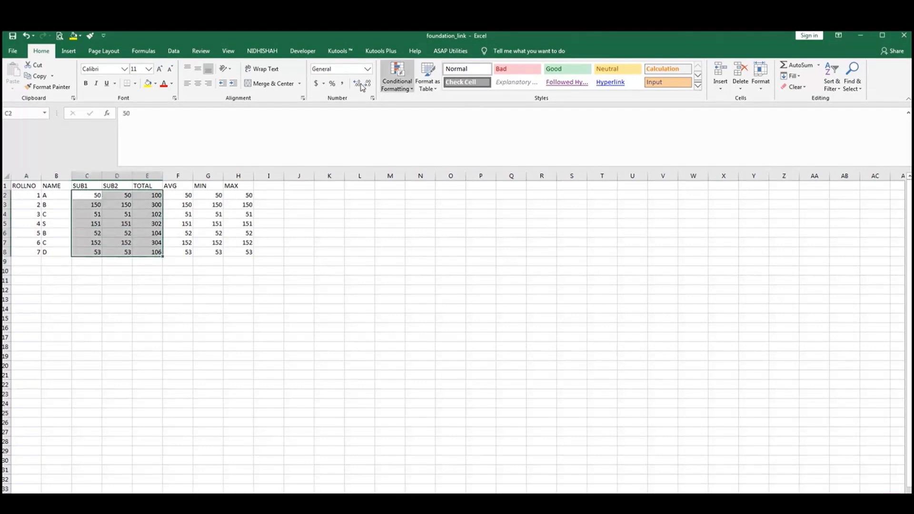
click(405, 88)
mouse_move(428, 104)
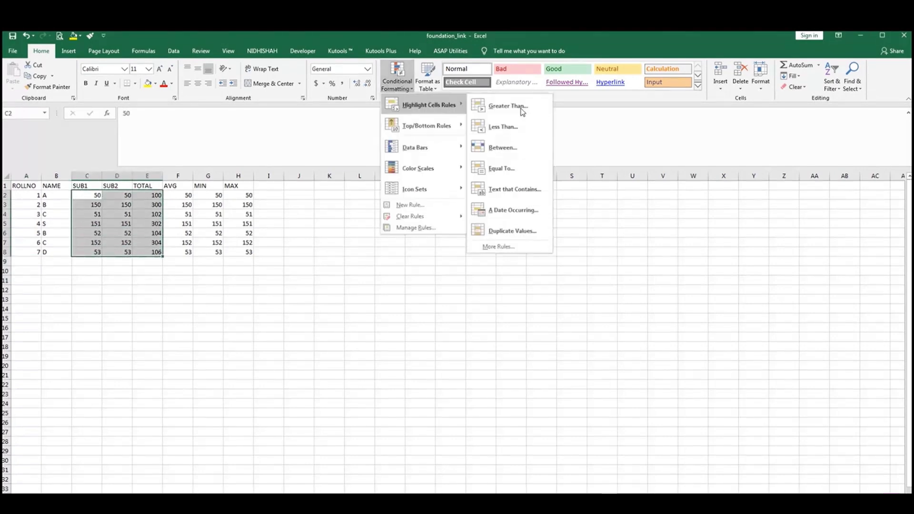
click(522, 110)
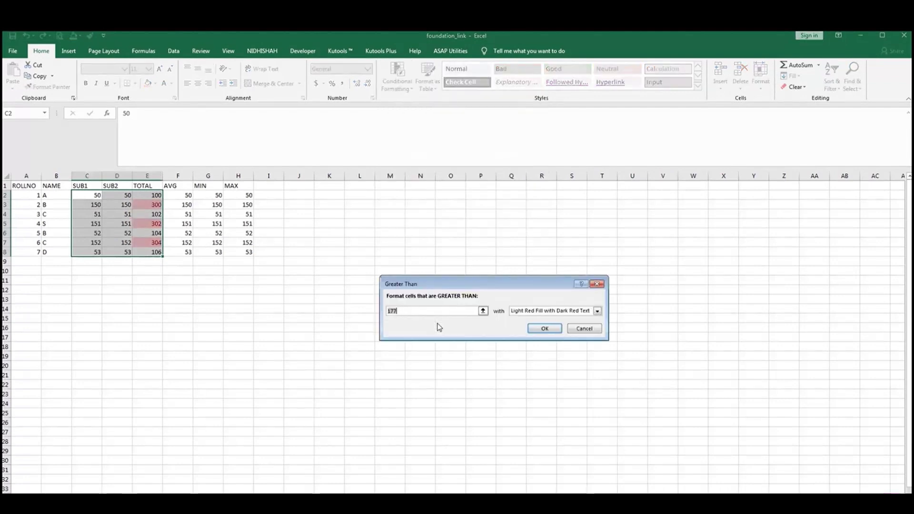
text(5)
text(60)
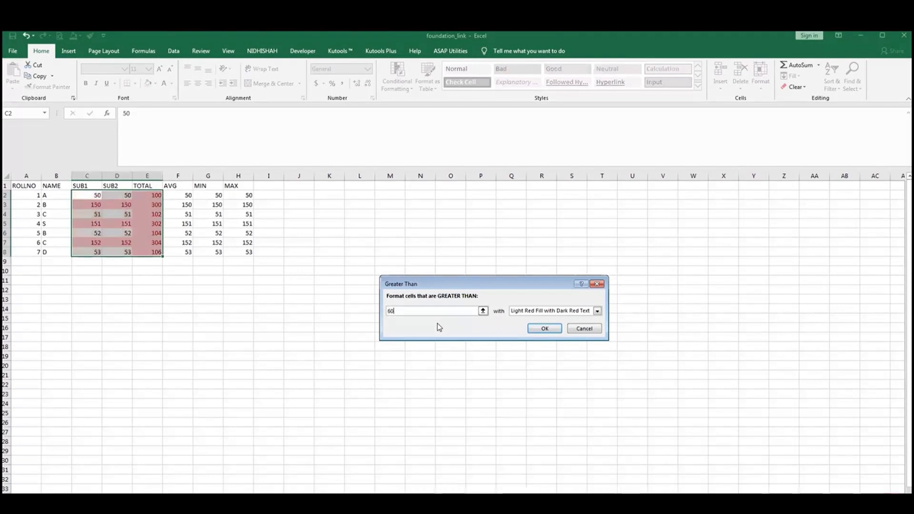
key(BackSpace)
key(BackSpace)
click(597, 311)
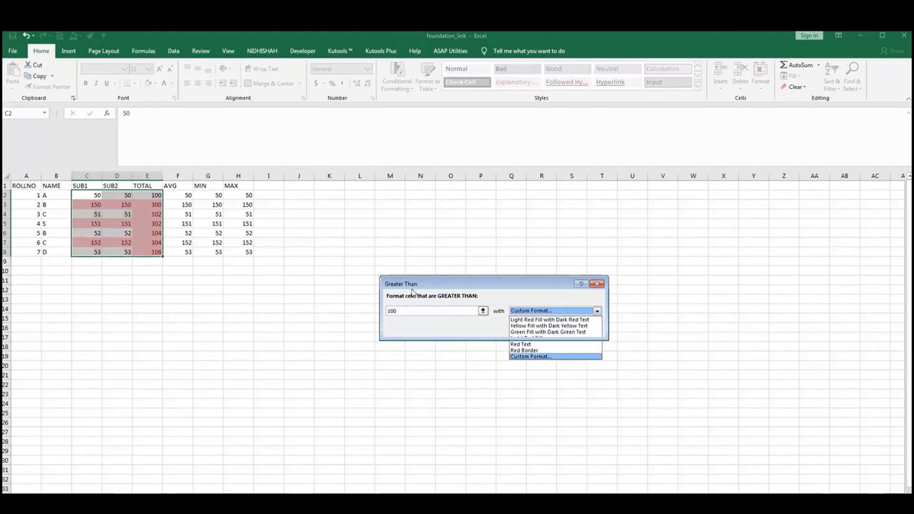
click(544, 356)
click(425, 281)
click(555, 400)
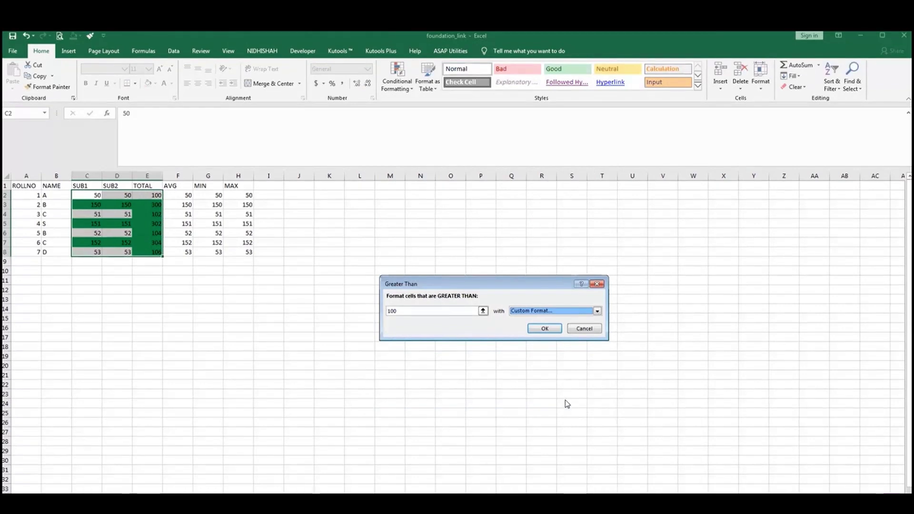
click(590, 330)
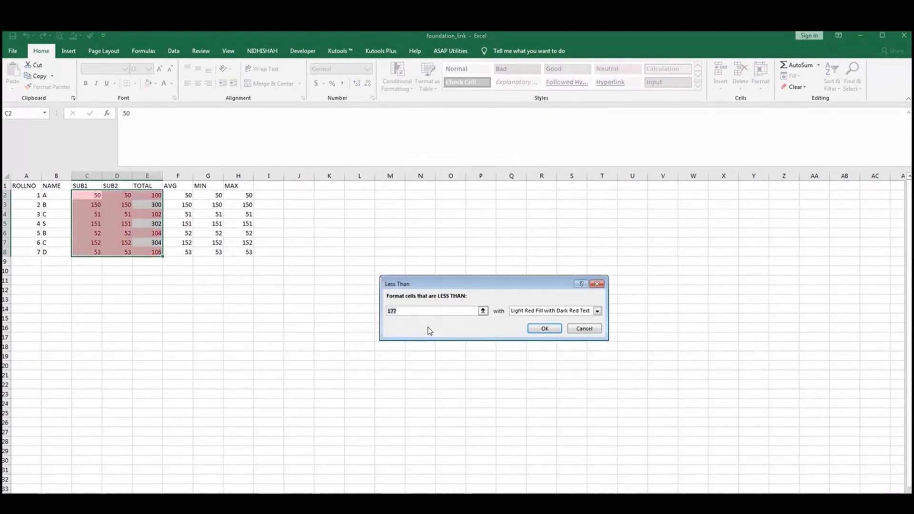
- Apply a Less Than rule and a Between 150 and 200 rule to C2:E8, using Light Red Fill with Dark Red Text
key(Return)
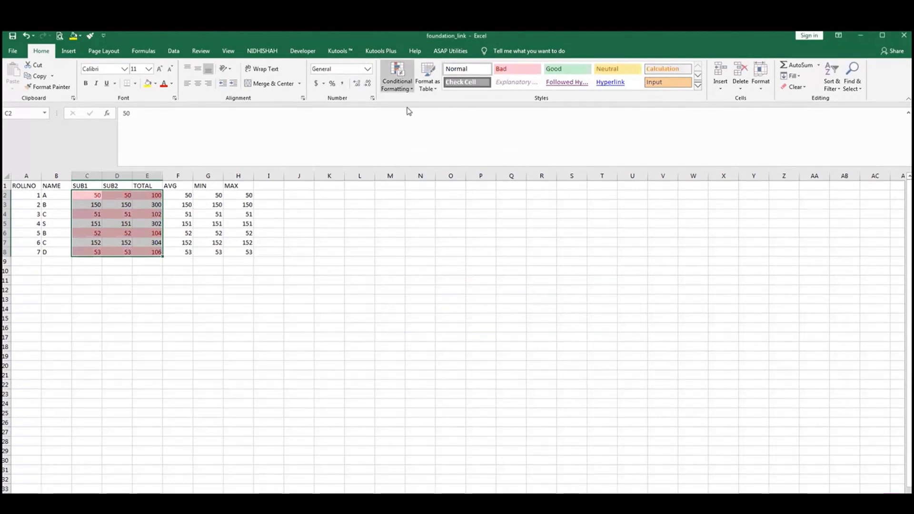
click(396, 80)
mouse_move(428, 105)
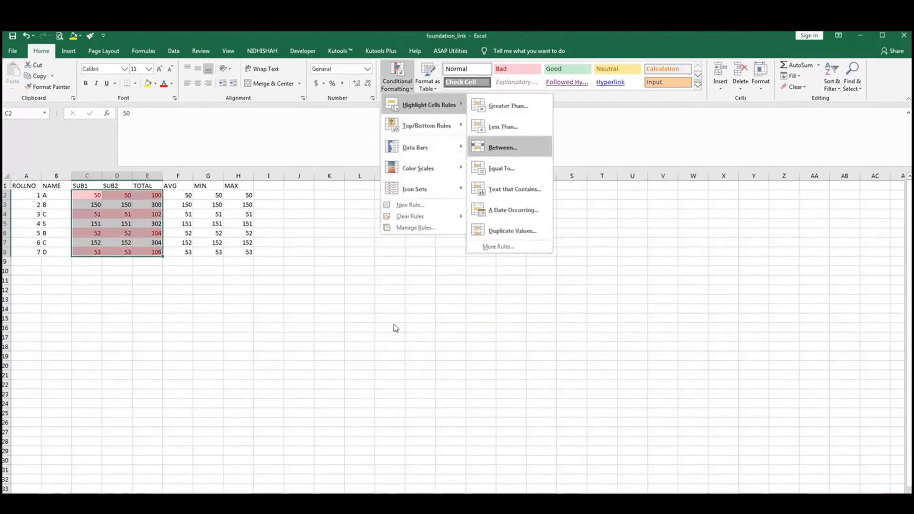
text(150)
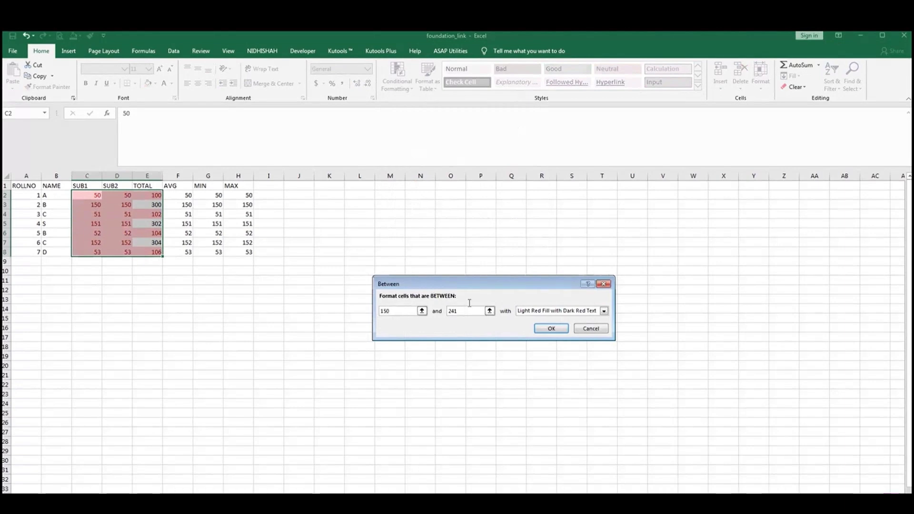
drag(473, 315, 446, 314)
text(200)
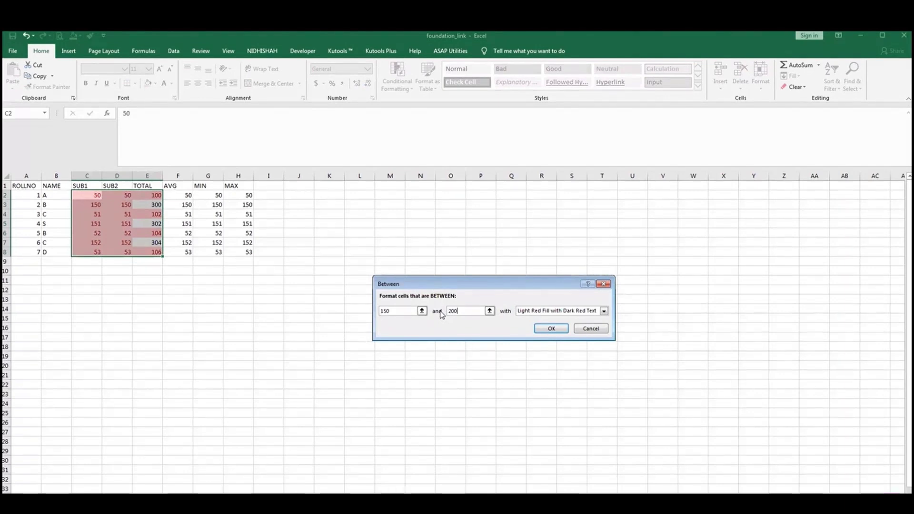
click(552, 328)
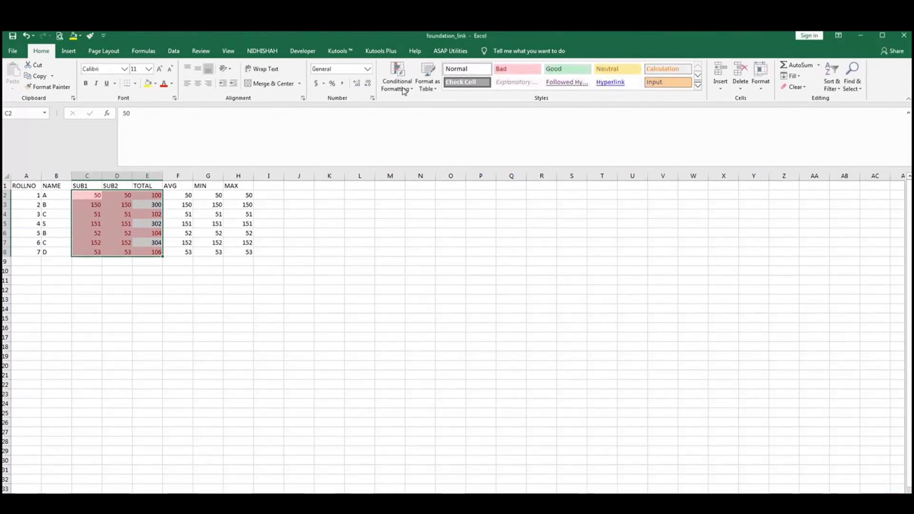
- Highlight the names in B2:B8 that contain the text D with Light Red Fill with Dark Red Text
click(399, 91)
mouse_move(422, 104)
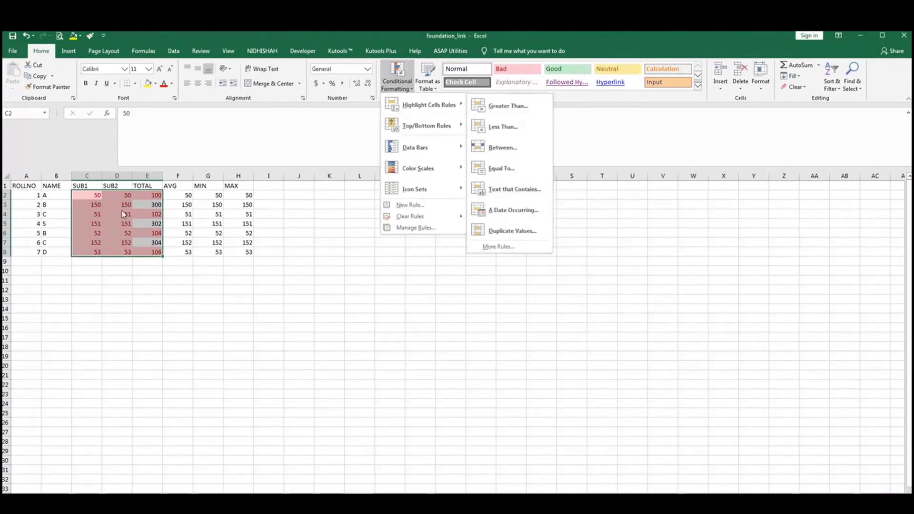
drag(44, 195, 50, 252)
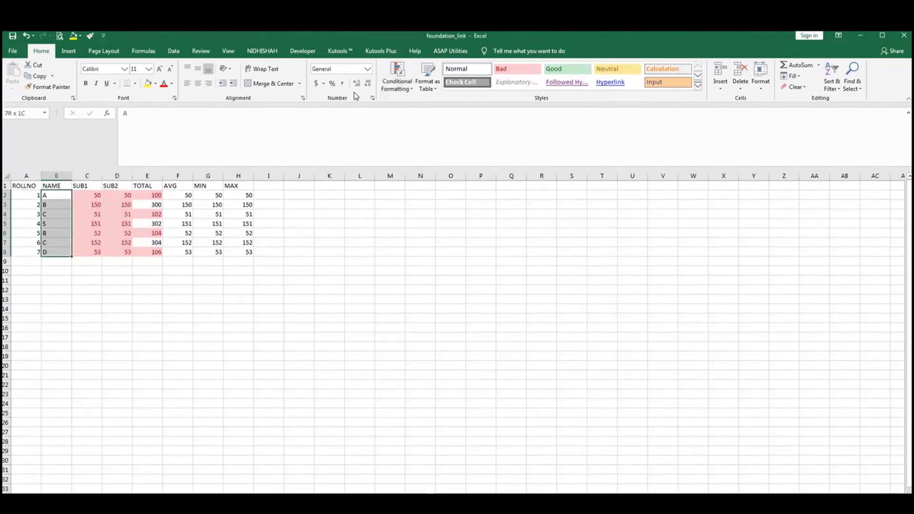
click(397, 76)
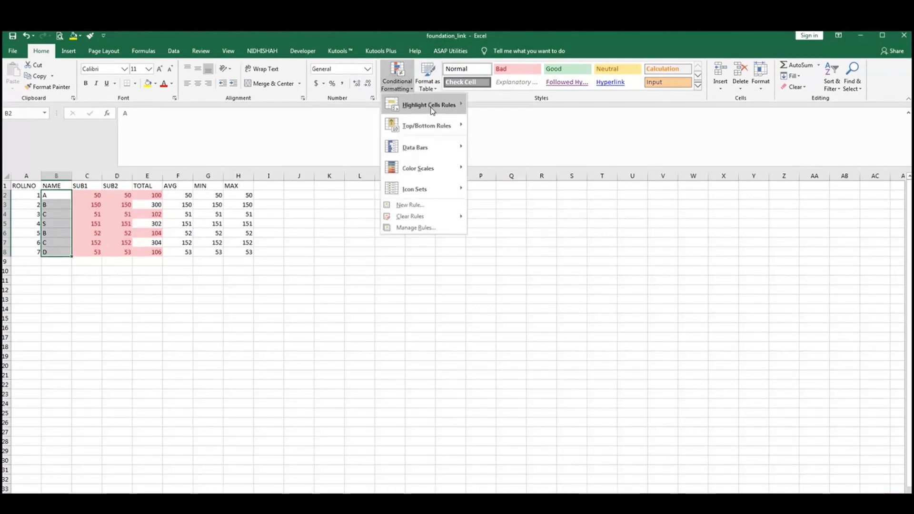
click(511, 192)
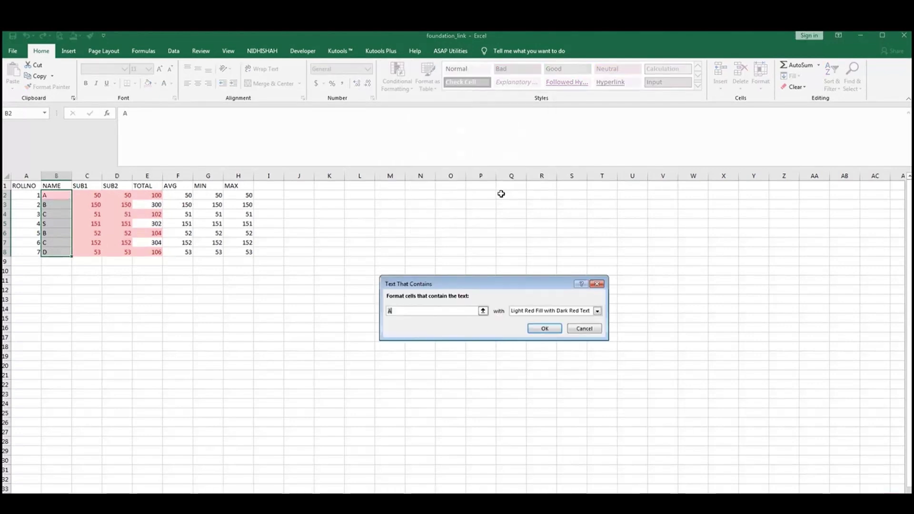
text(D)
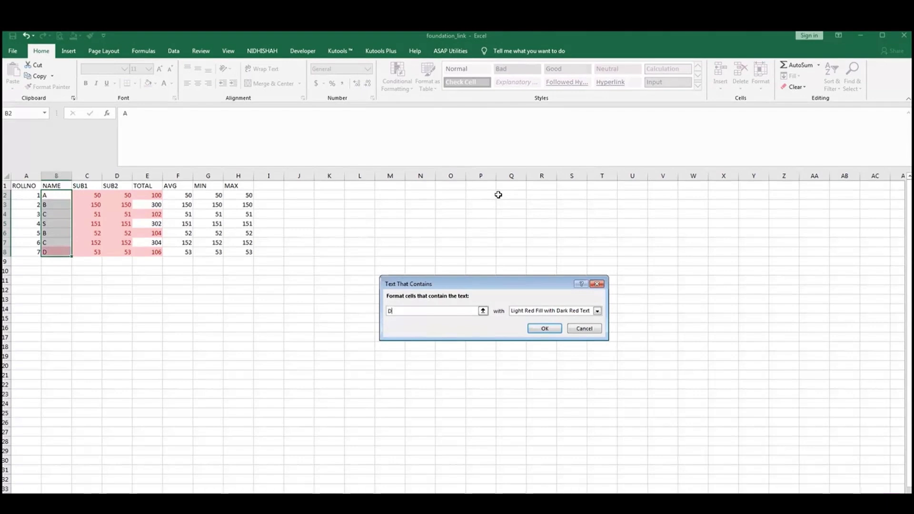
click(536, 328)
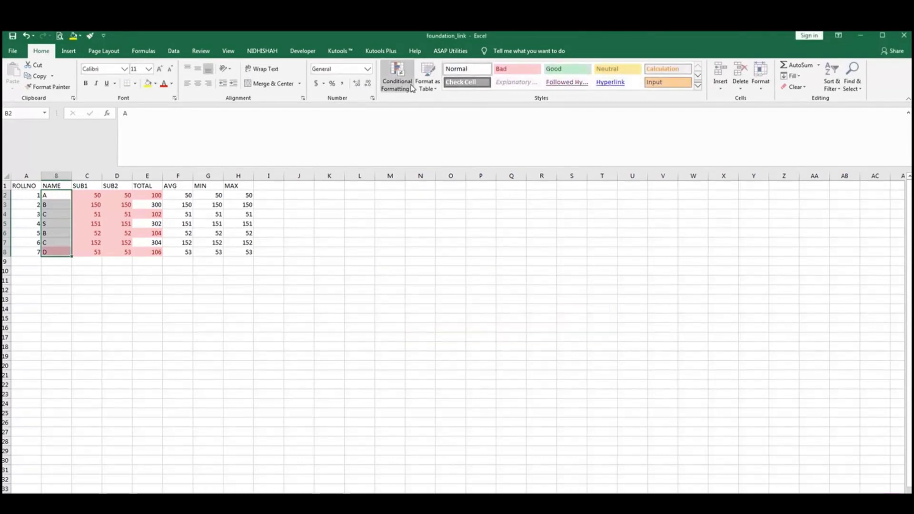
click(412, 89)
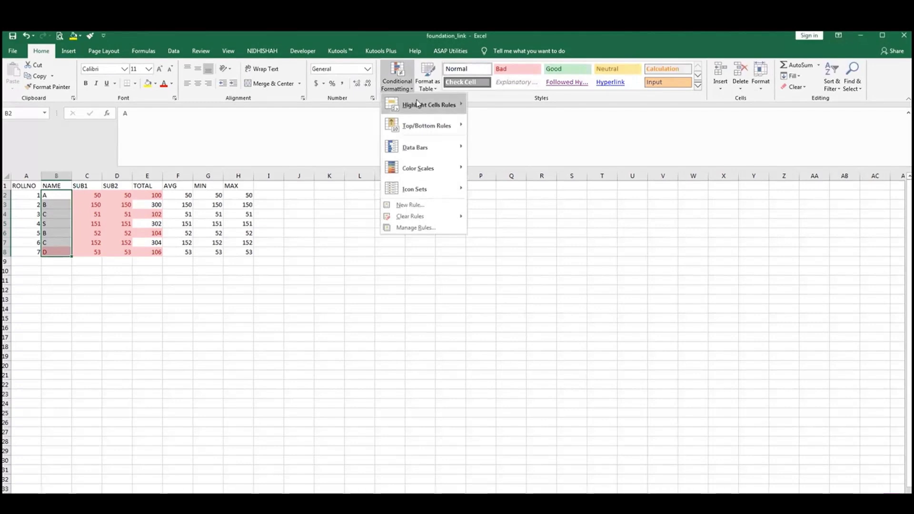
mouse_move(417, 104)
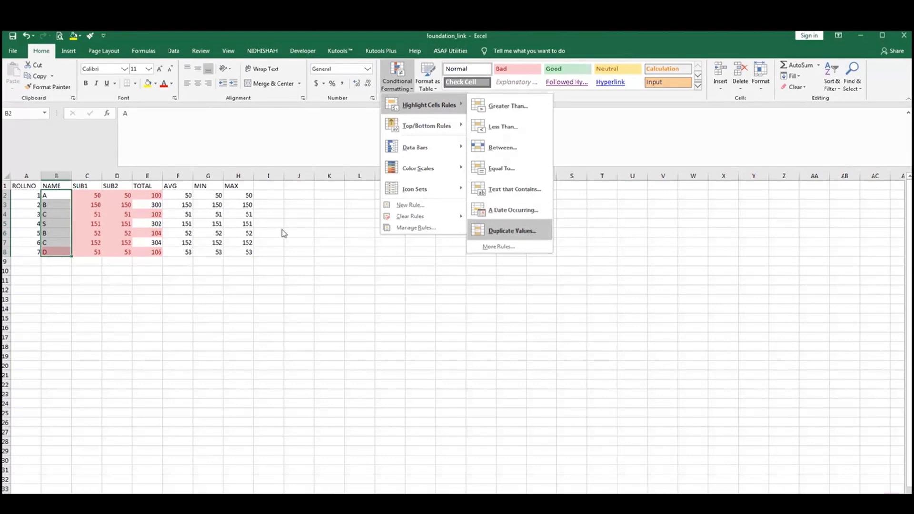
drag(75, 196, 125, 215)
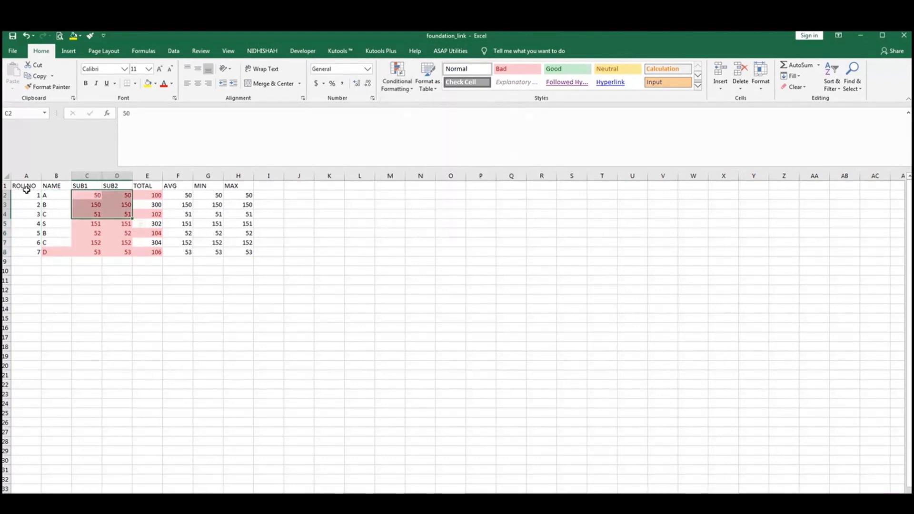
- Clear the conditional formatting rules from the whole table A1:H8
drag(28, 185, 248, 252)
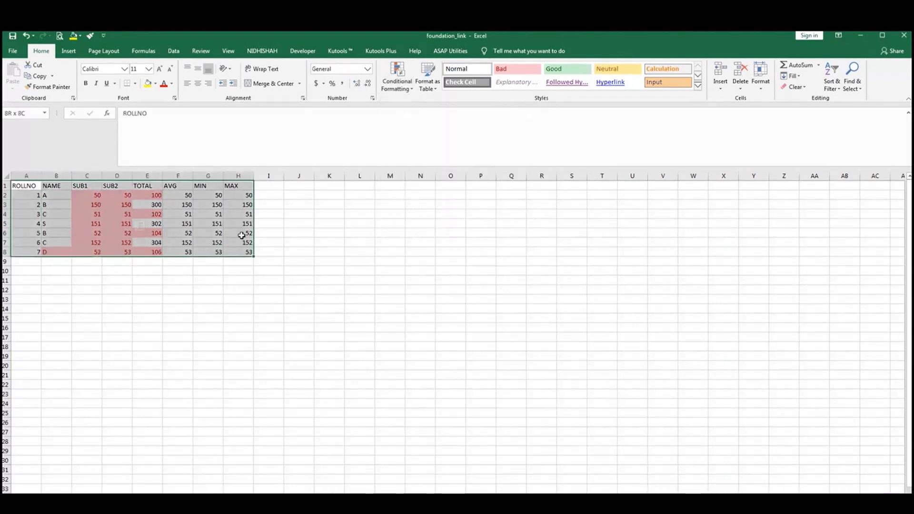
click(393, 80)
mouse_move(443, 216)
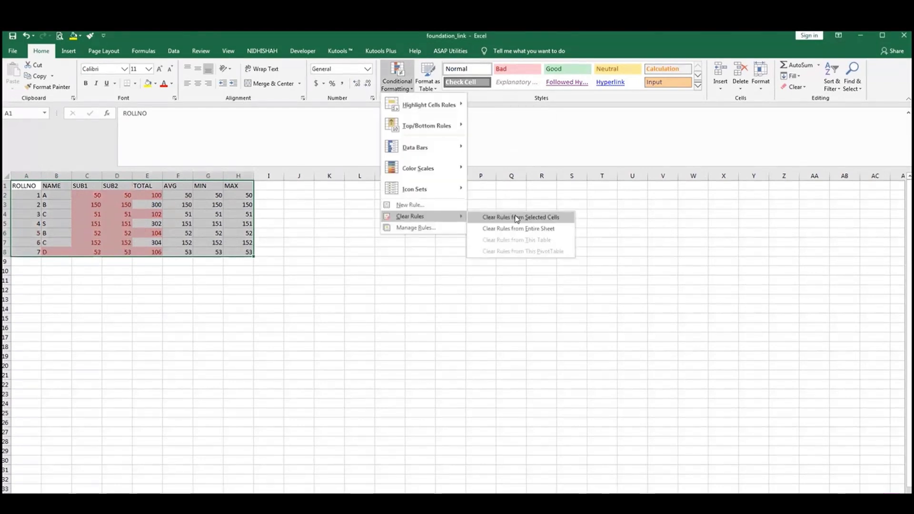
click(517, 218)
- Highlight values in C2:H8 between 114 and 241 with Light Red Fill with Dark Red Text
drag(93, 199, 236, 252)
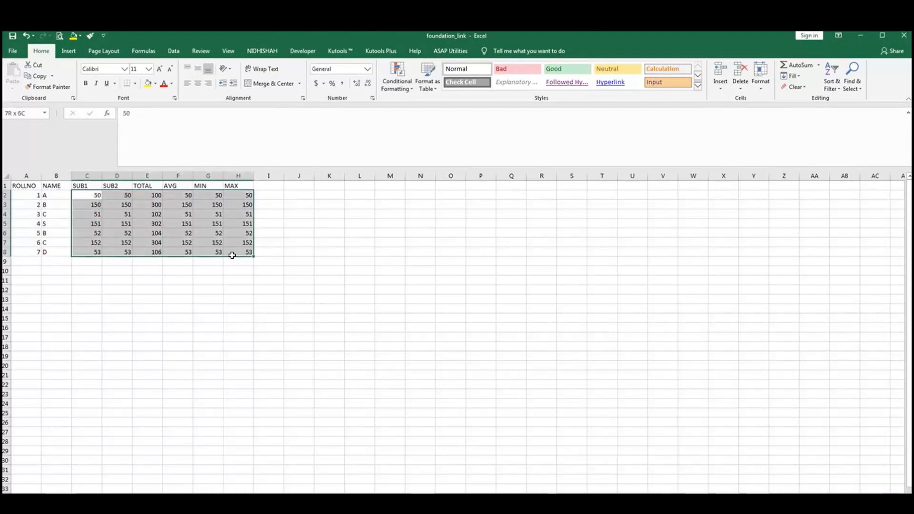
click(395, 81)
mouse_move(428, 104)
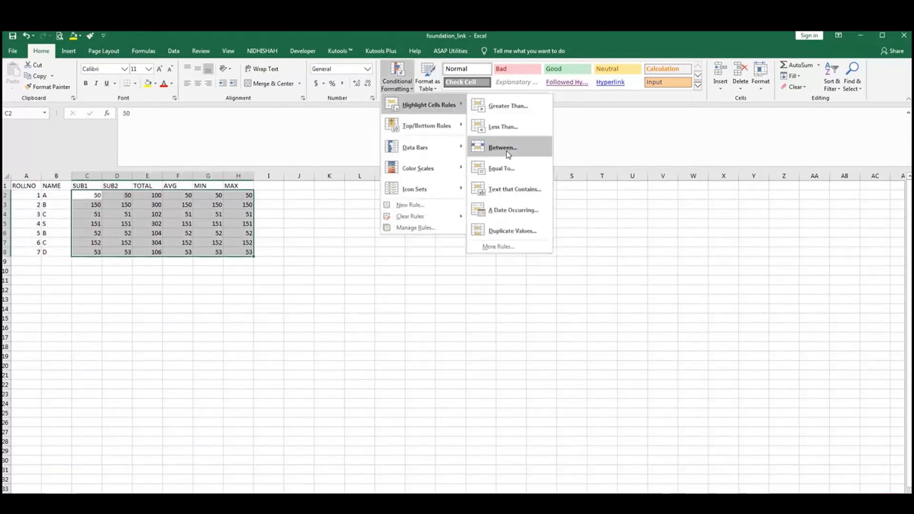
click(509, 153)
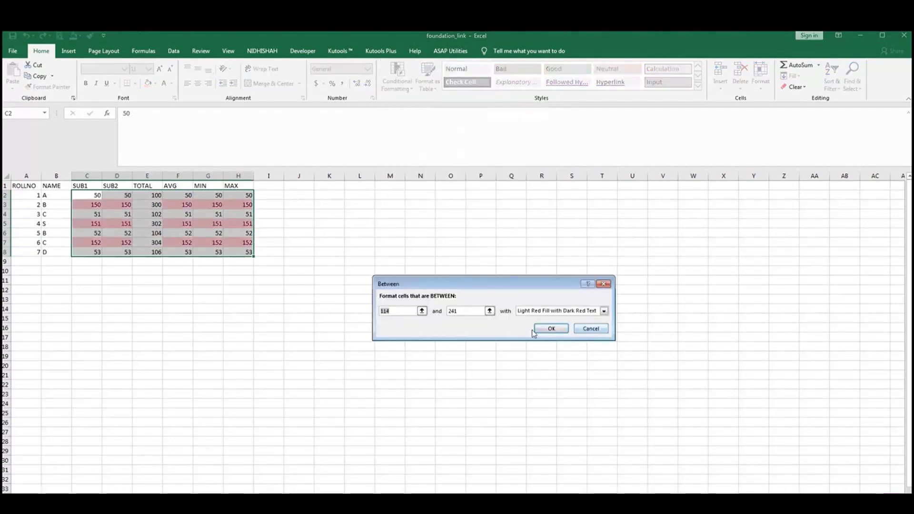
click(550, 328)
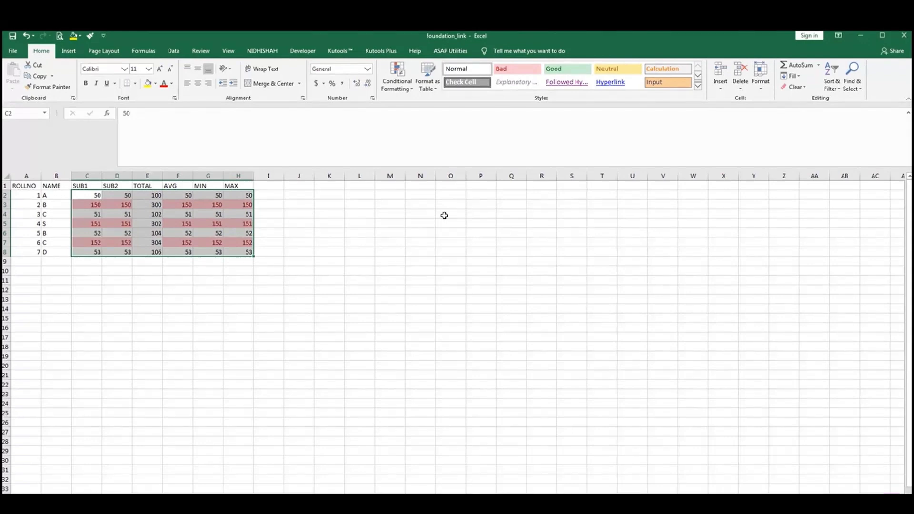
click(402, 88)
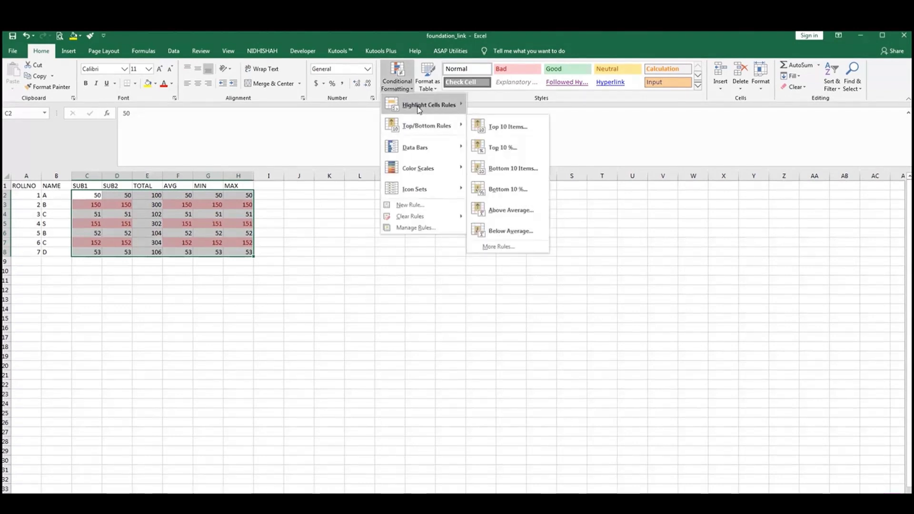
mouse_move(450, 109)
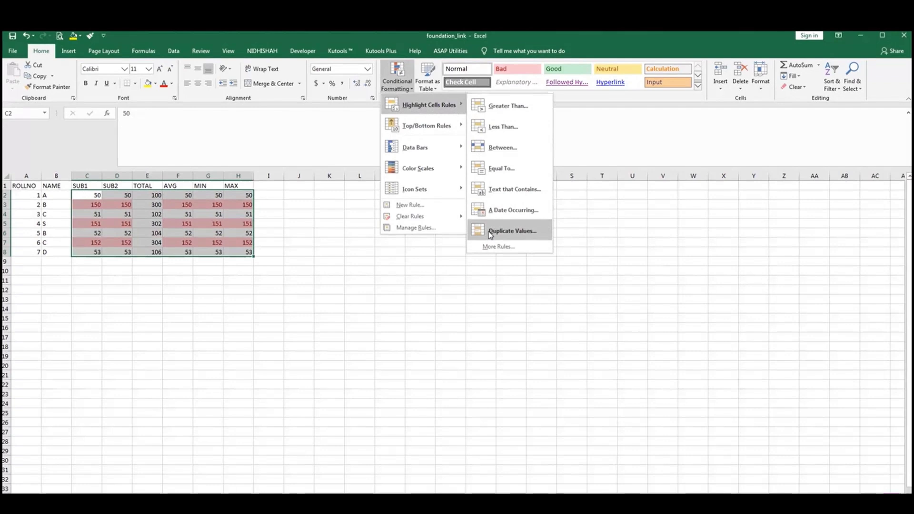
click(562, 316)
- Add a rule that highlights the Unique values in C2:H8 with Light Red Fill with Dark Red Text
drag(95, 197, 233, 251)
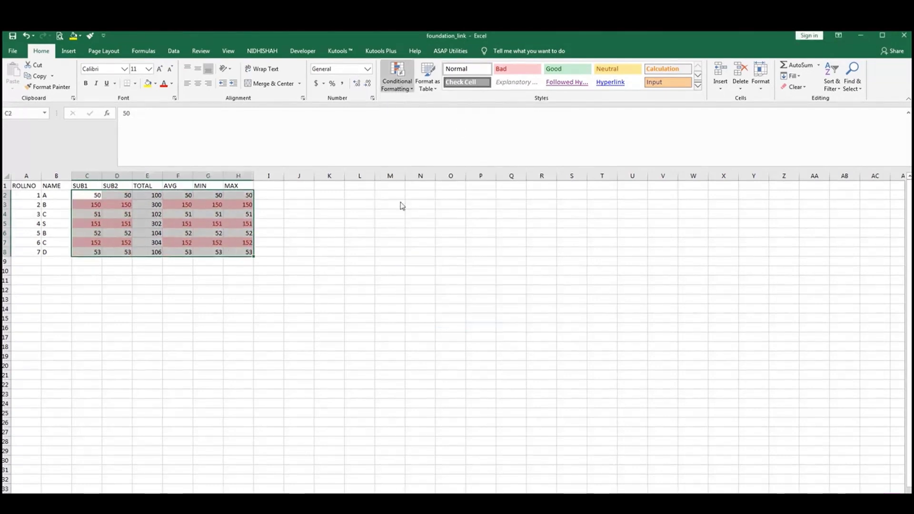
click(396, 78)
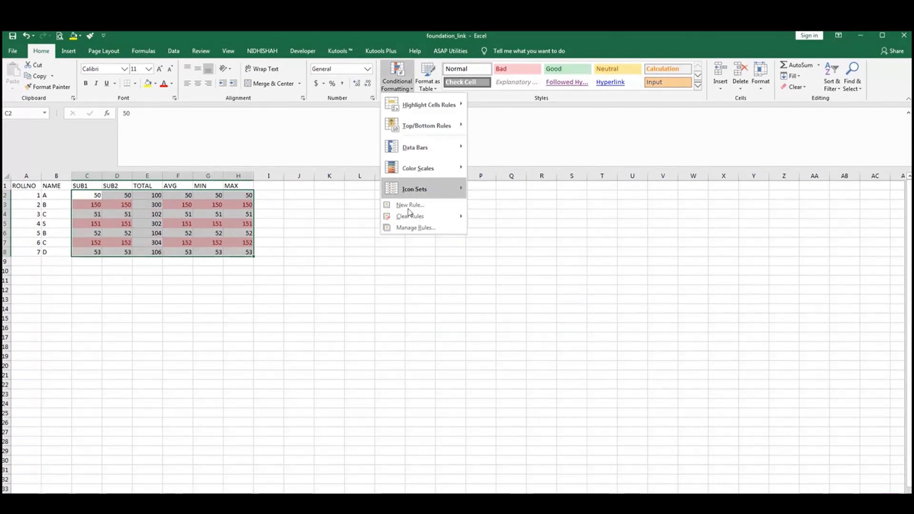
mouse_move(424, 105)
click(517, 234)
click(440, 297)
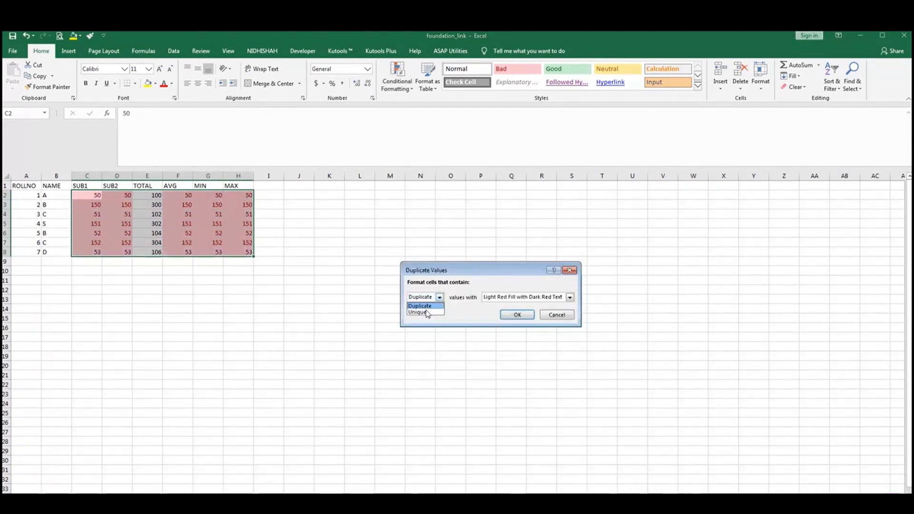
click(418, 312)
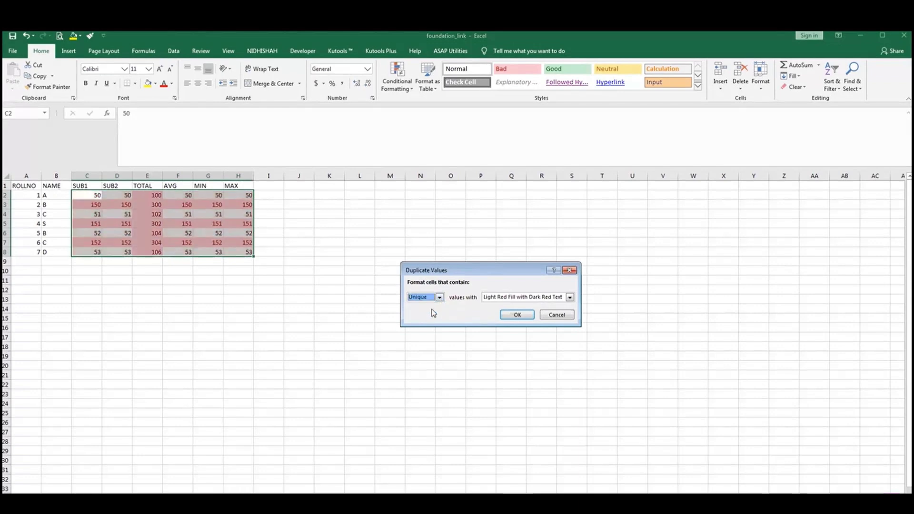
click(517, 314)
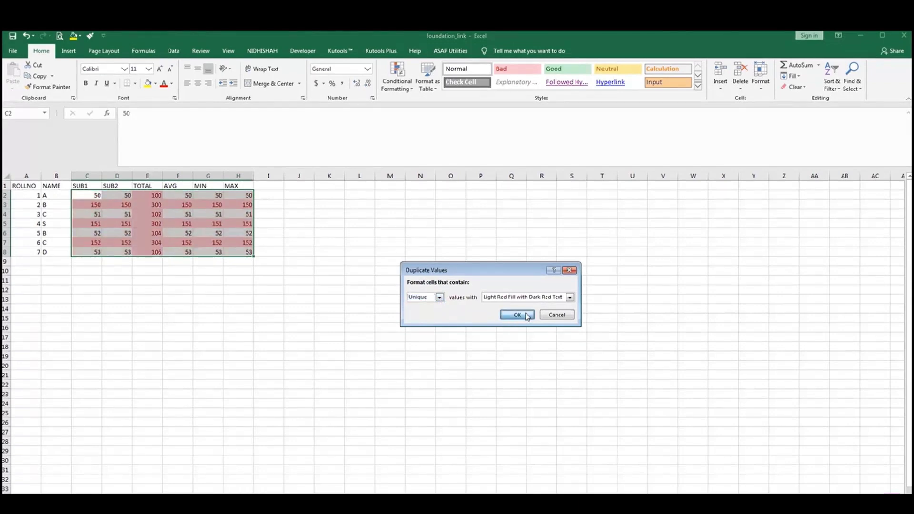
- Add a rule that highlights values in C2:H8 greater than 177 with a custom light blue fill
click(409, 88)
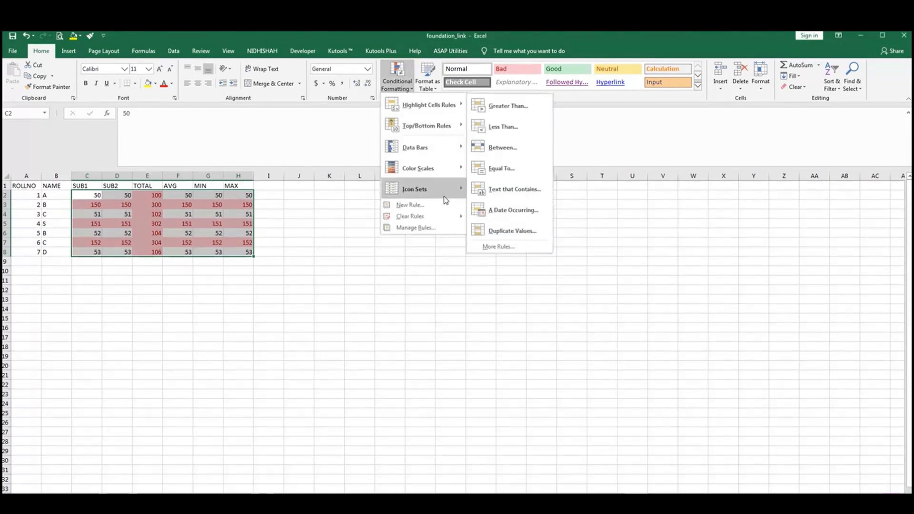
mouse_move(443, 186)
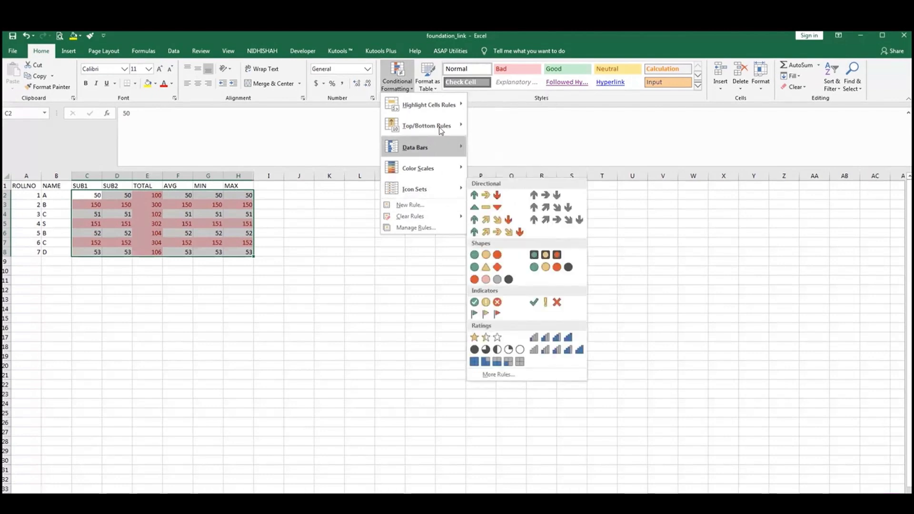
mouse_move(441, 130)
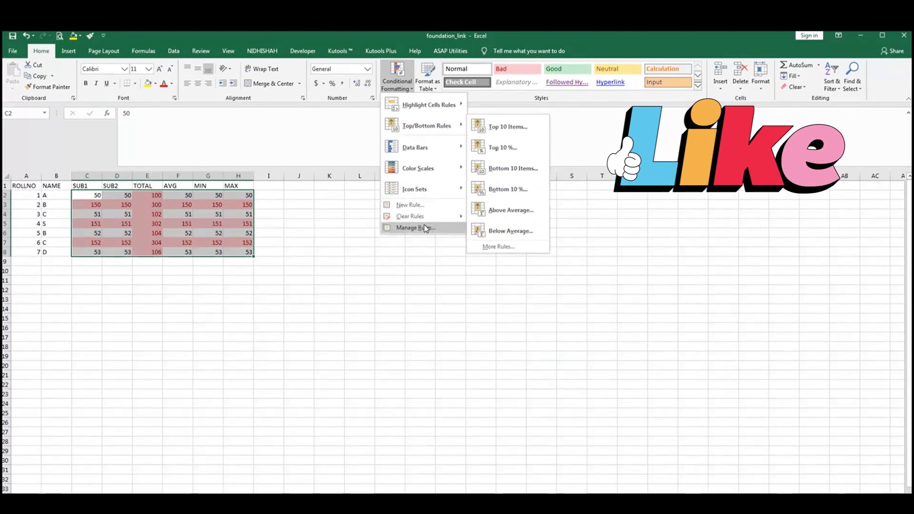
mouse_move(411, 114)
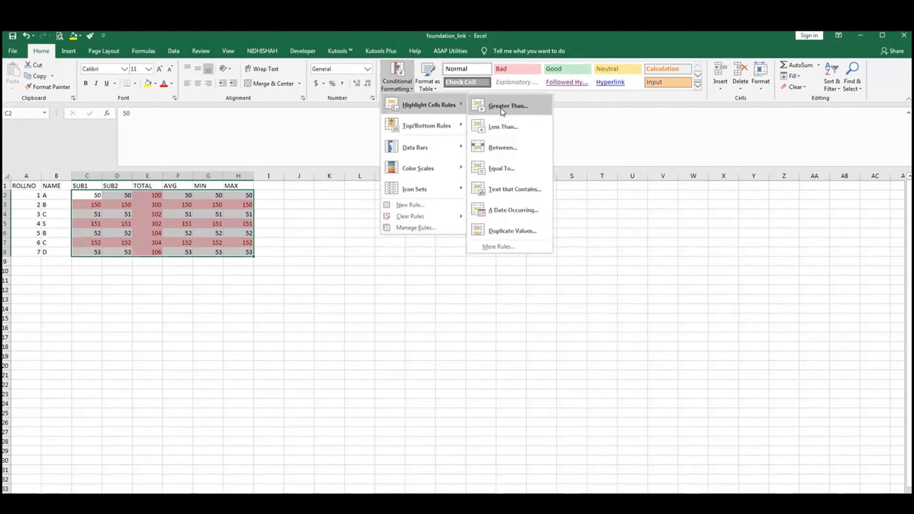
key(Return)
click(598, 310)
click(539, 357)
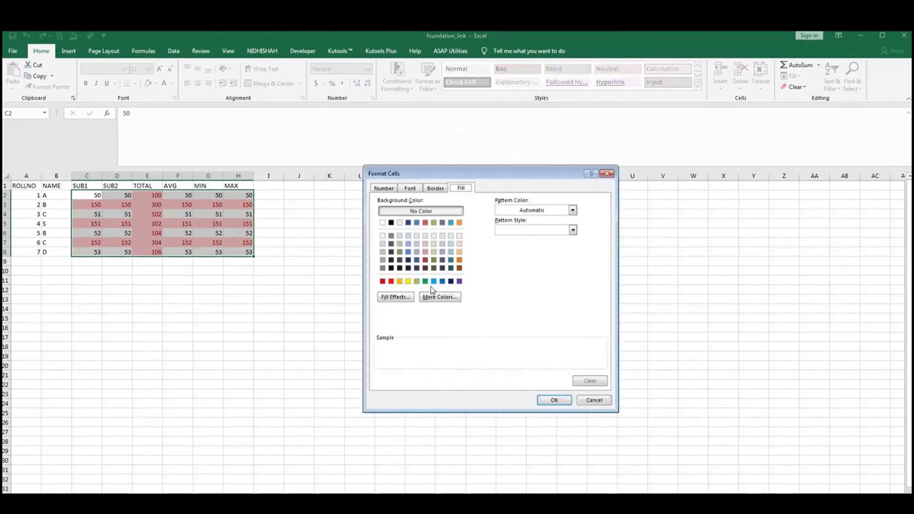
click(433, 281)
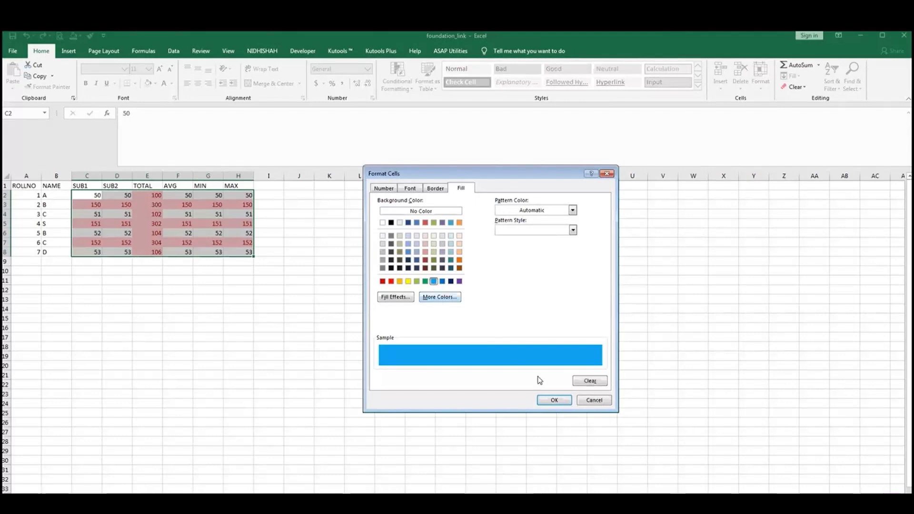
click(553, 401)
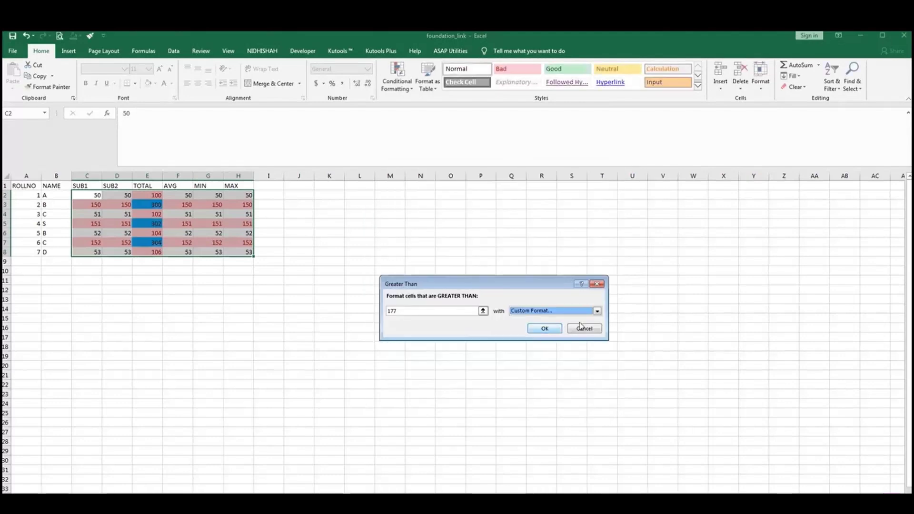
click(553, 330)
- Delete all three conditional formatting rules for C2:H8 in the Rules Manager and apply the change
click(409, 90)
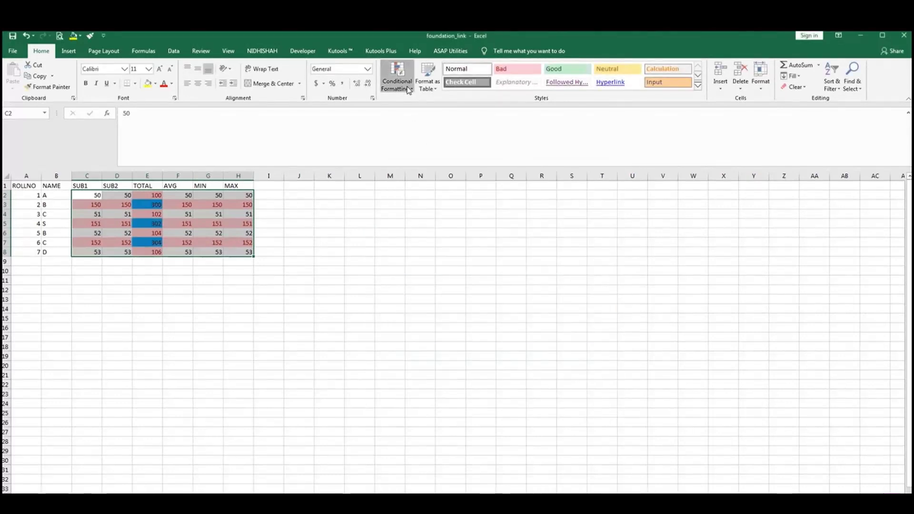
click(434, 227)
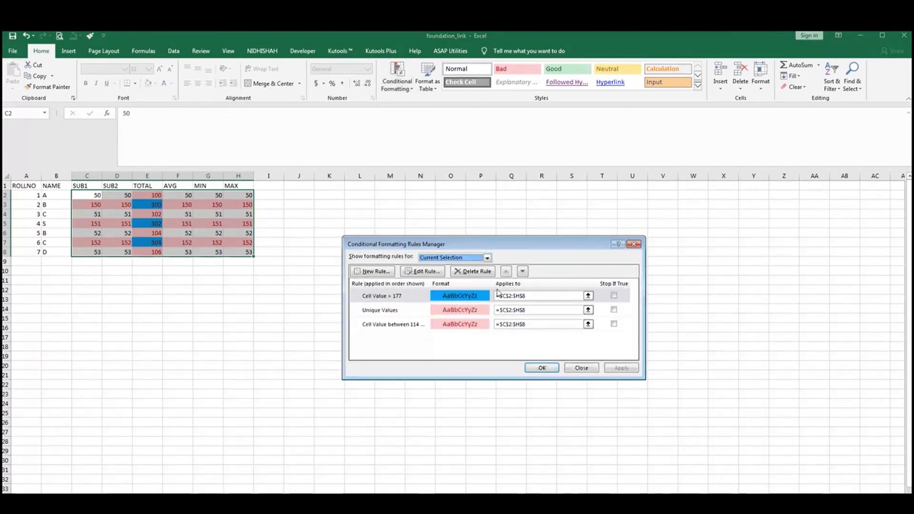
click(468, 272)
click(468, 272)
click(469, 271)
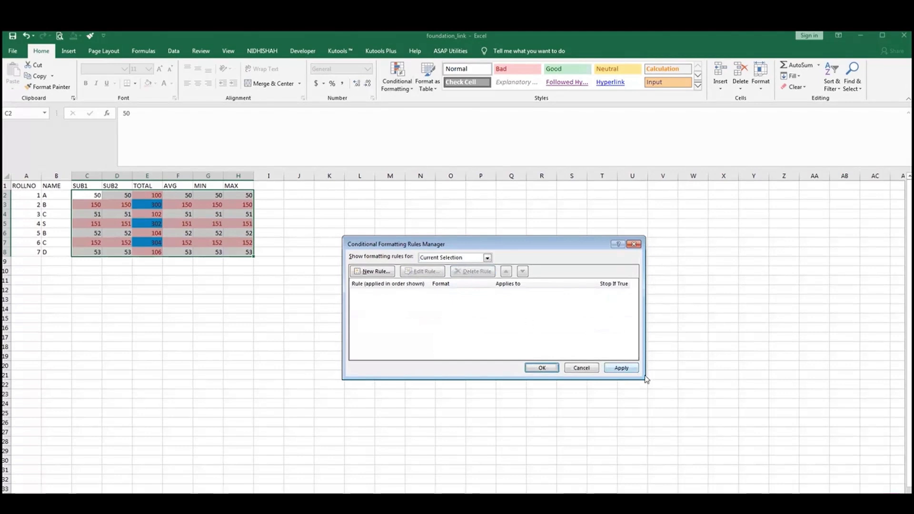
click(604, 369)
click(541, 367)
- Apply All Borders to the whole table A1:H8
click(28, 186)
shift+click(241, 253)
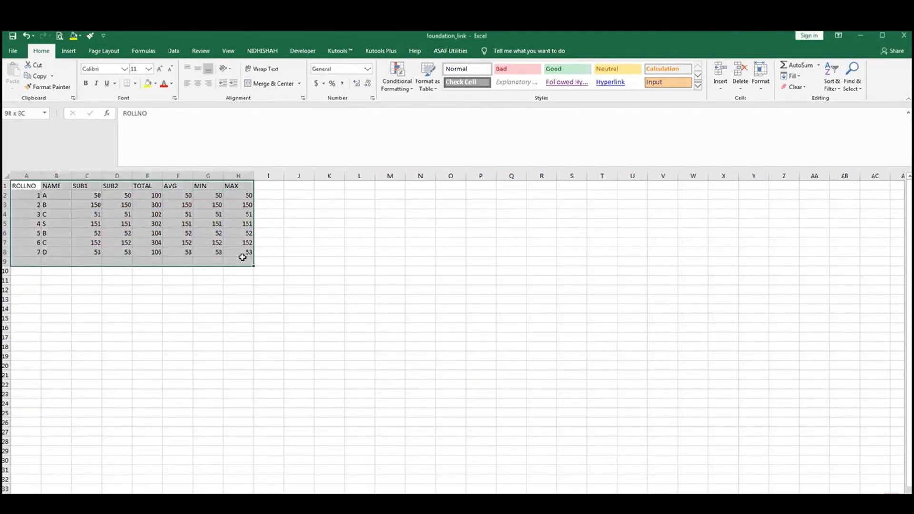
click(135, 84)
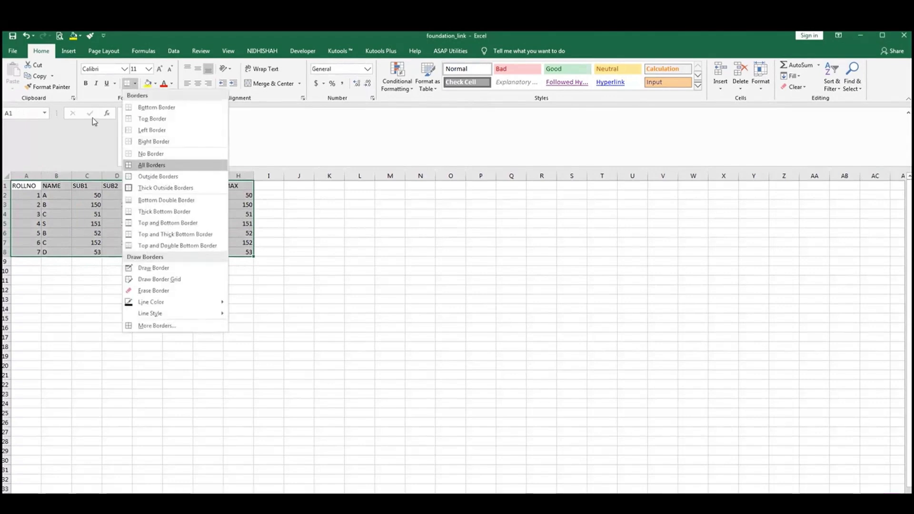
click(151, 165)
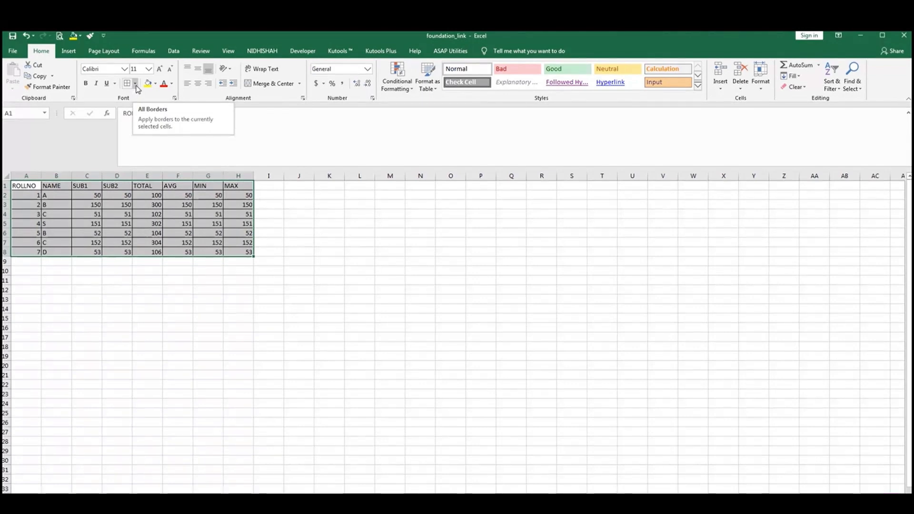
- Format the table A1:H8 with red font colour and a light green fill
click(162, 87)
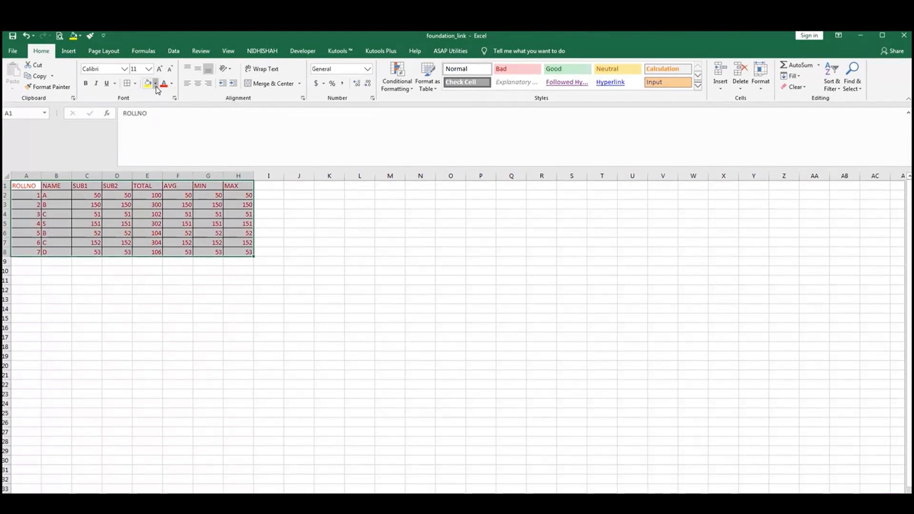
click(156, 85)
click(182, 160)
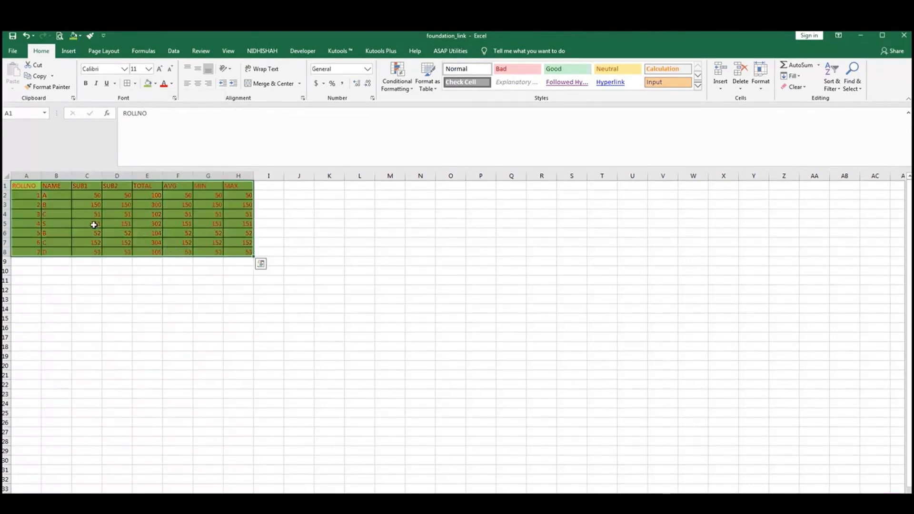
- Insert a blank row above the table headers and merge and center A1:H1
click(6, 185)
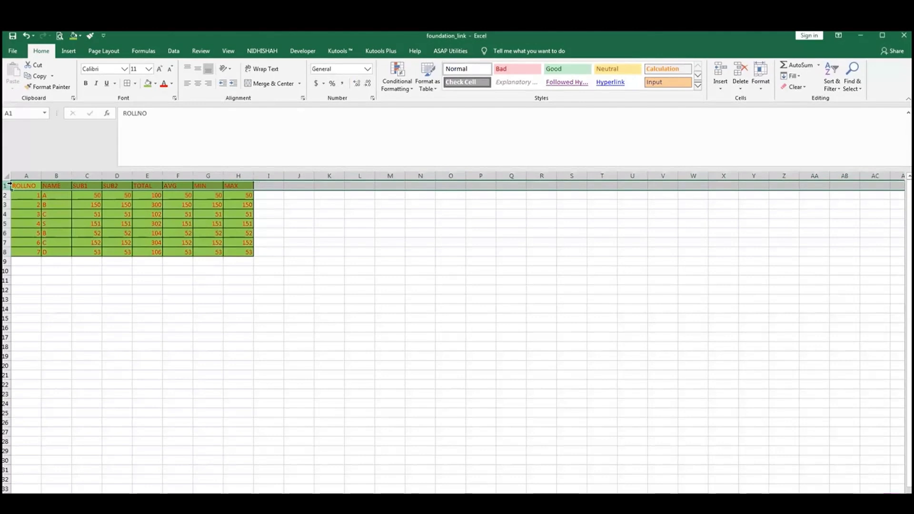
key(ctrl+shift+plus)
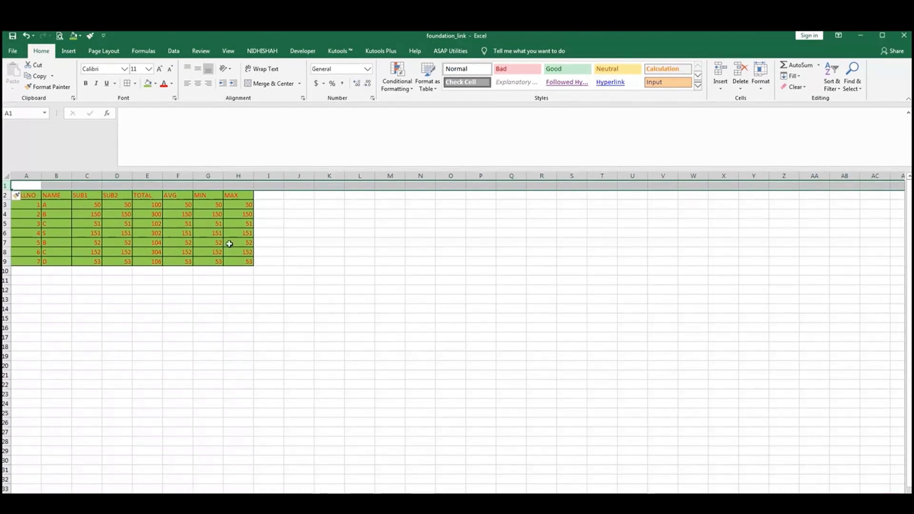
drag(35, 183, 224, 185)
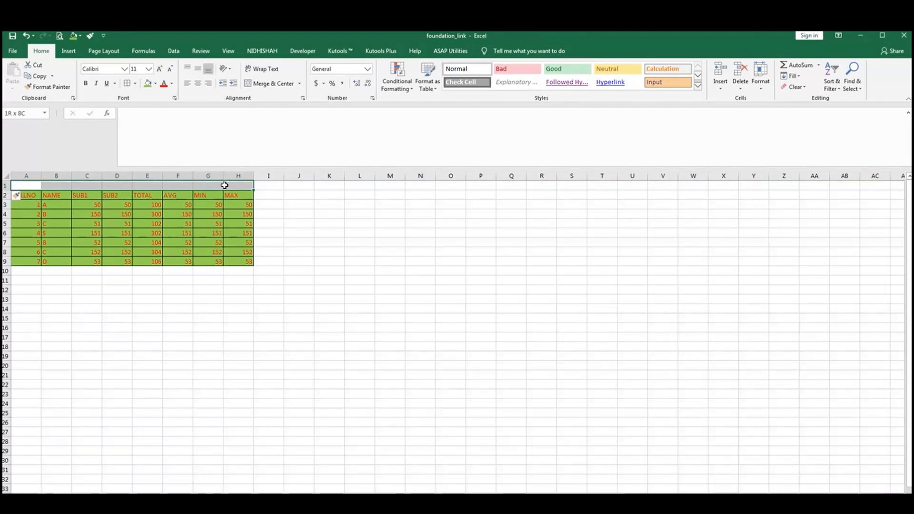
click(272, 87)
- Remove the fill from A2:H9 and set its font colour to black
drag(26, 195, 241, 262)
click(402, 90)
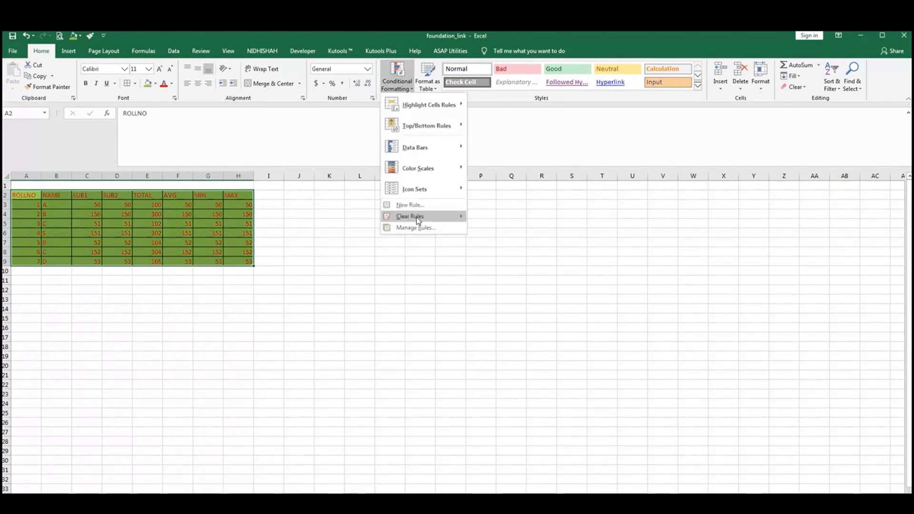
click(390, 90)
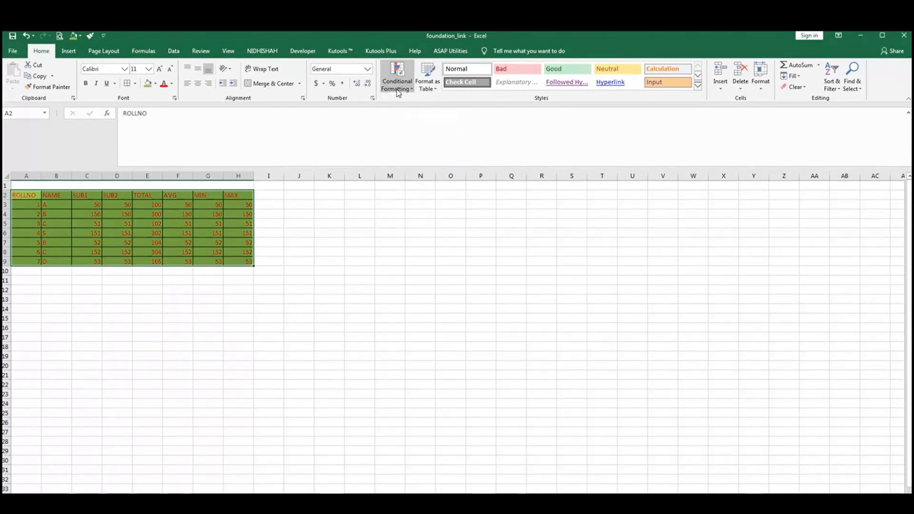
click(159, 165)
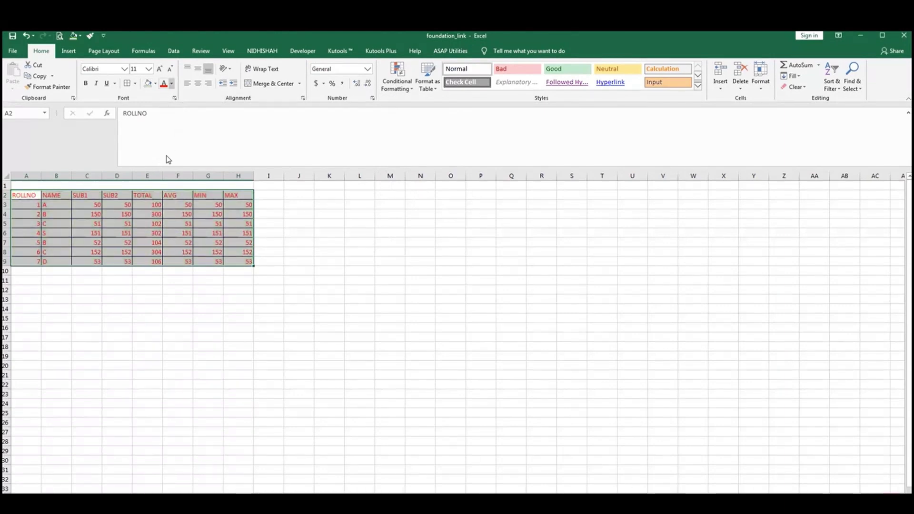
click(171, 83)
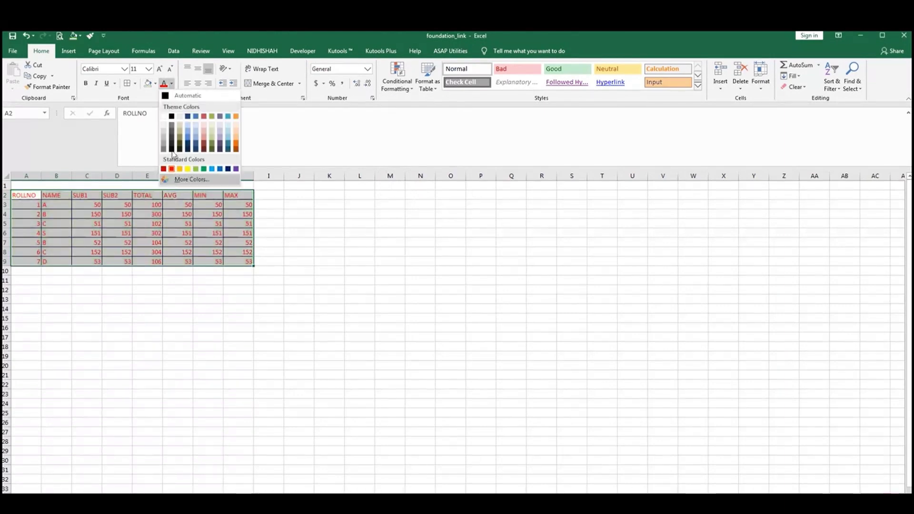
click(172, 116)
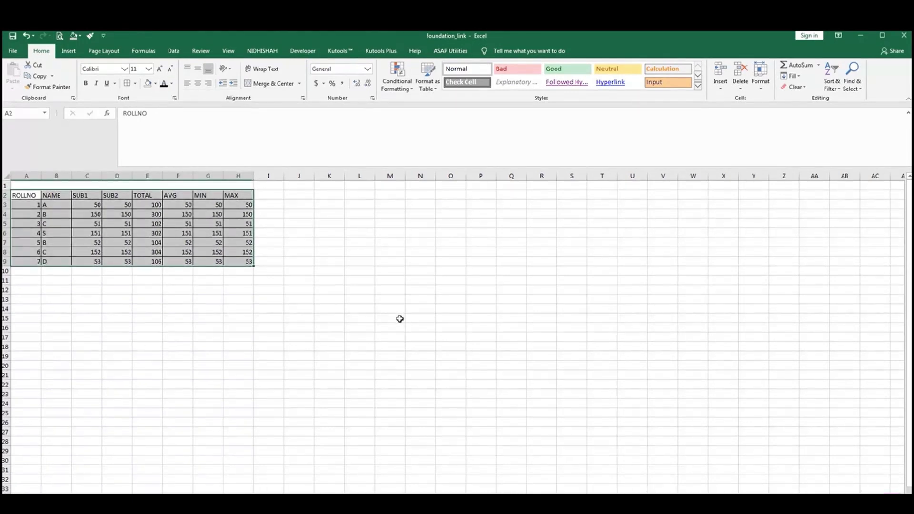
- Enter the title EXCEL FILE LEARING in the merged cell above the table
click(77, 182)
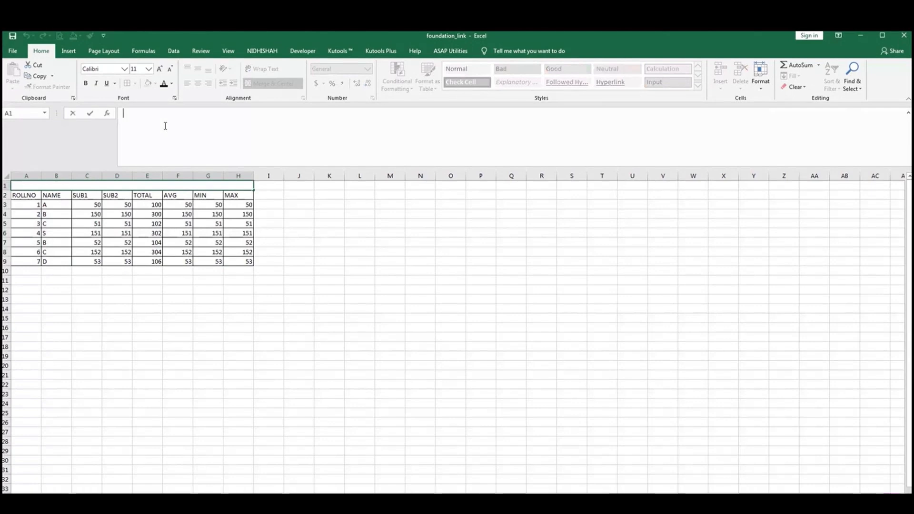
text(EXCEL FILE LEARING)
key(Return)
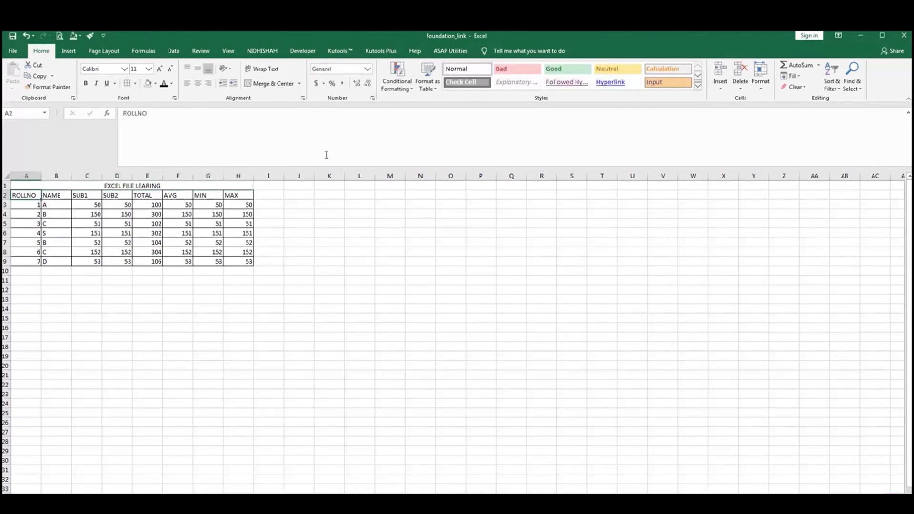
click(183, 184)
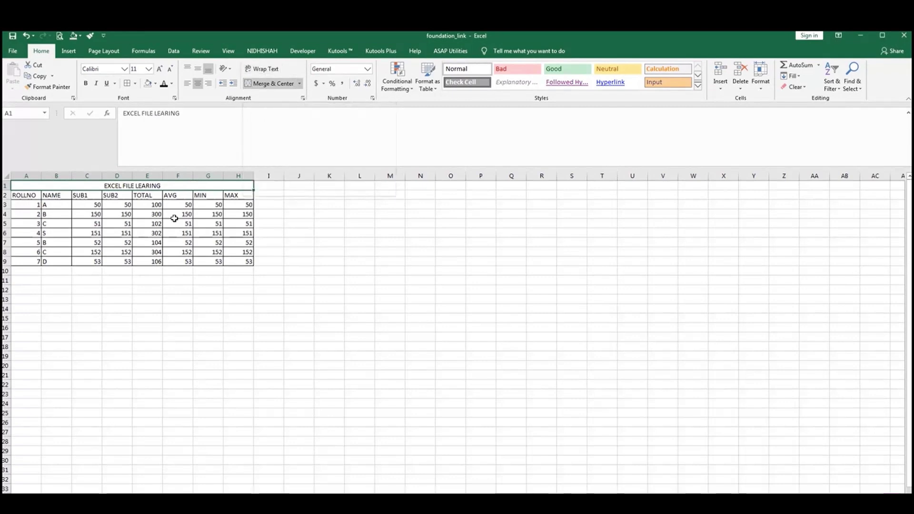
- Set up a Greater Than highlight rule for the SUB2 marks in D3:D9 with the threshold 100
click(118, 204)
drag(126, 244, 126, 262)
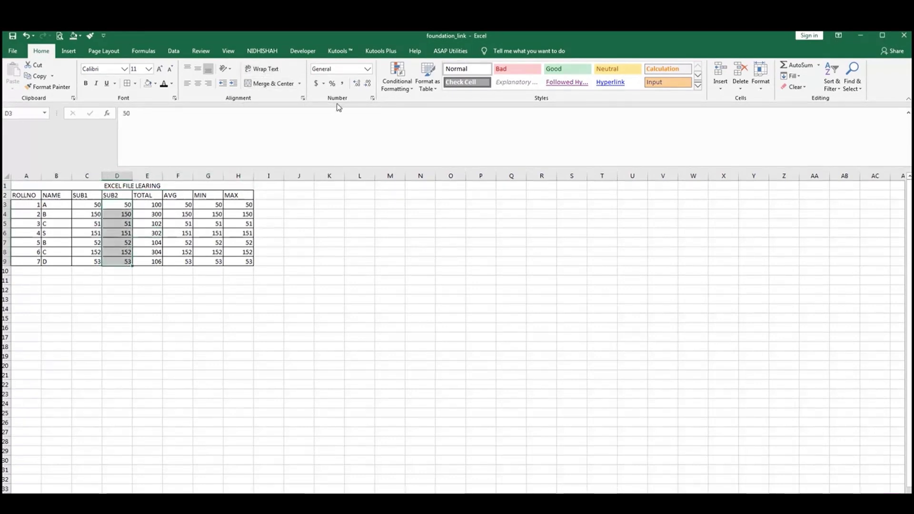
click(404, 90)
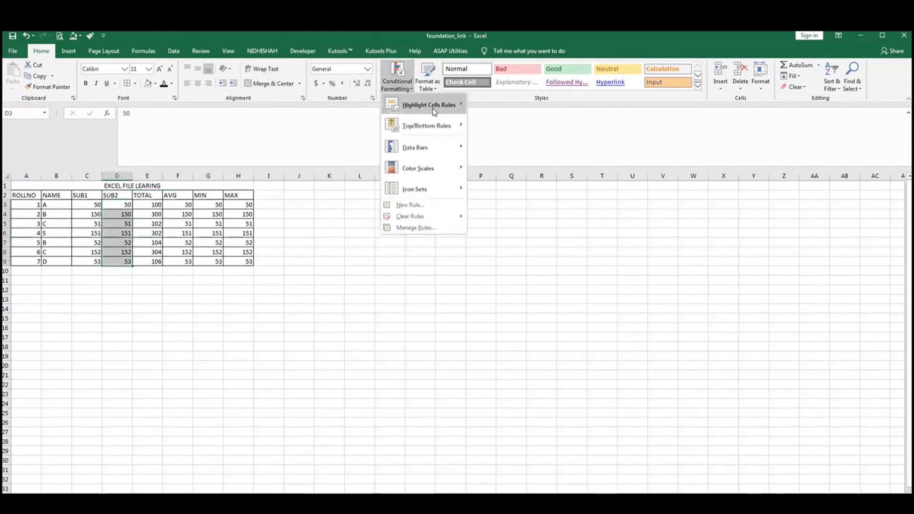
mouse_move(447, 105)
click(508, 107)
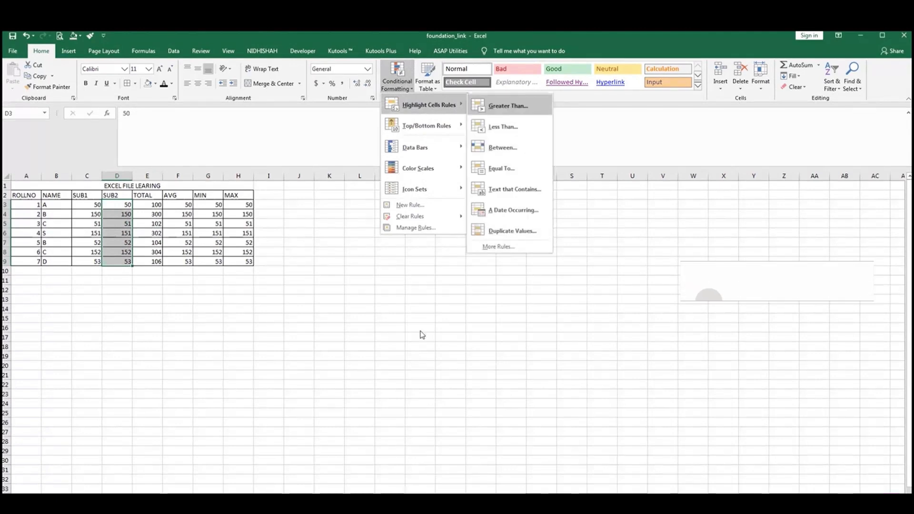
text(100)
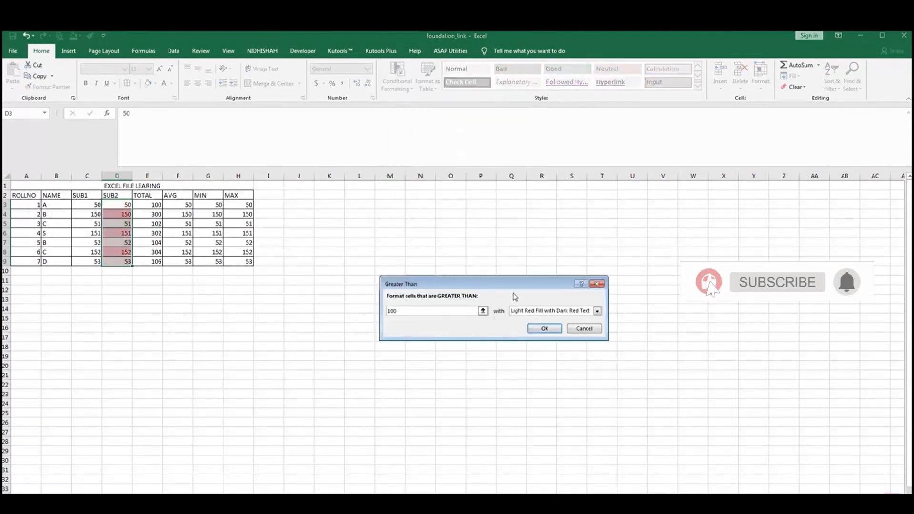
- Give the Greater Than rule a custom format with the Bold Italic font style
click(597, 311)
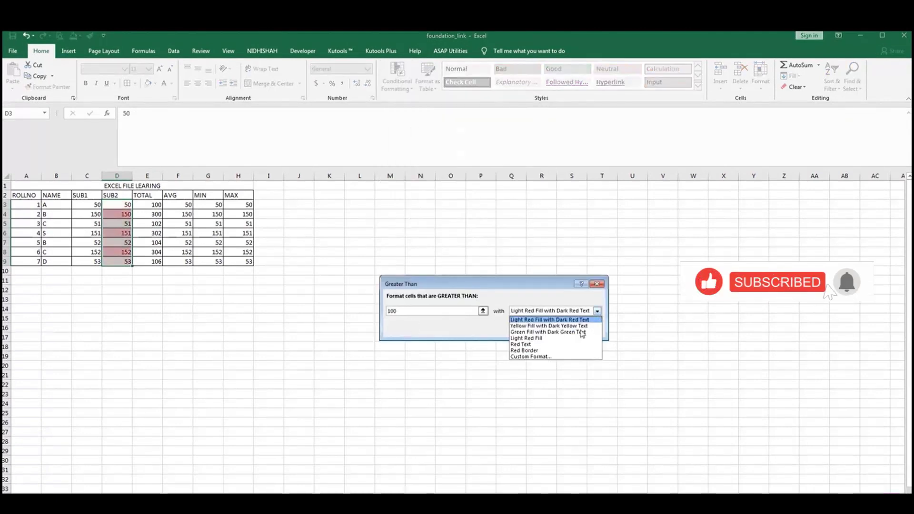
click(555, 357)
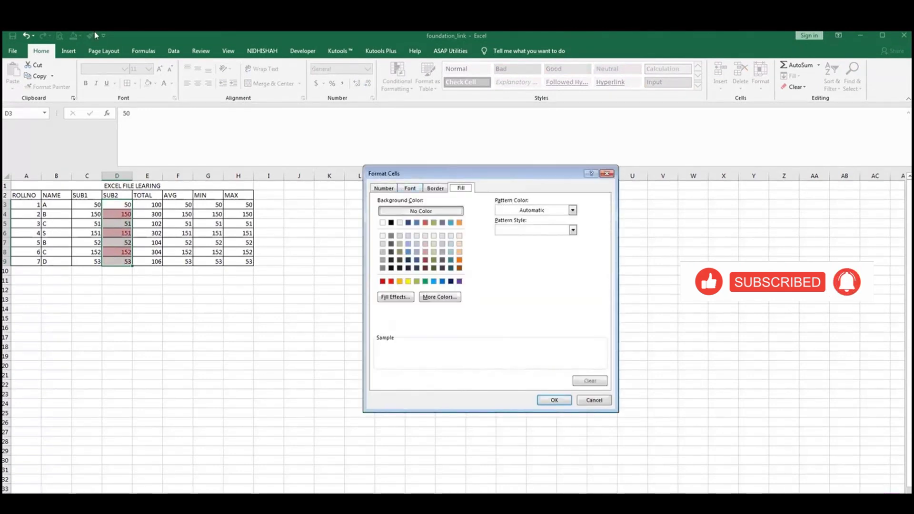
click(409, 188)
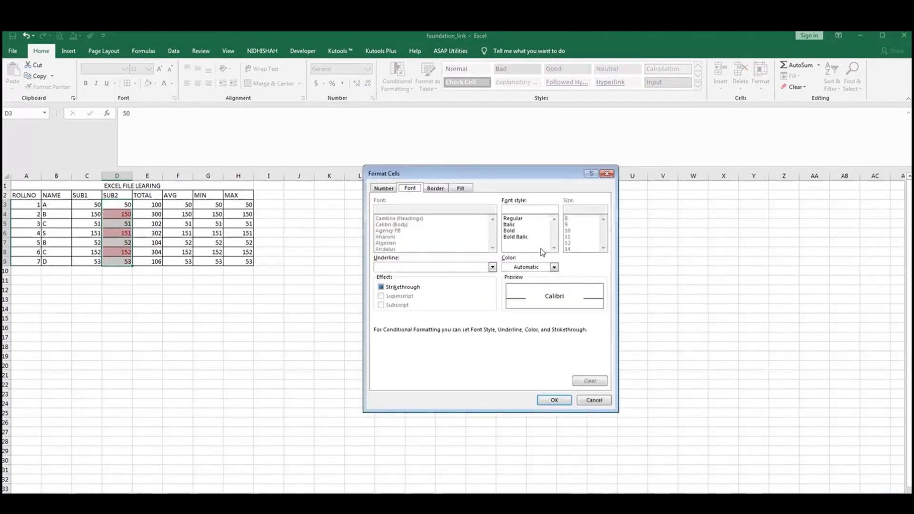
click(513, 231)
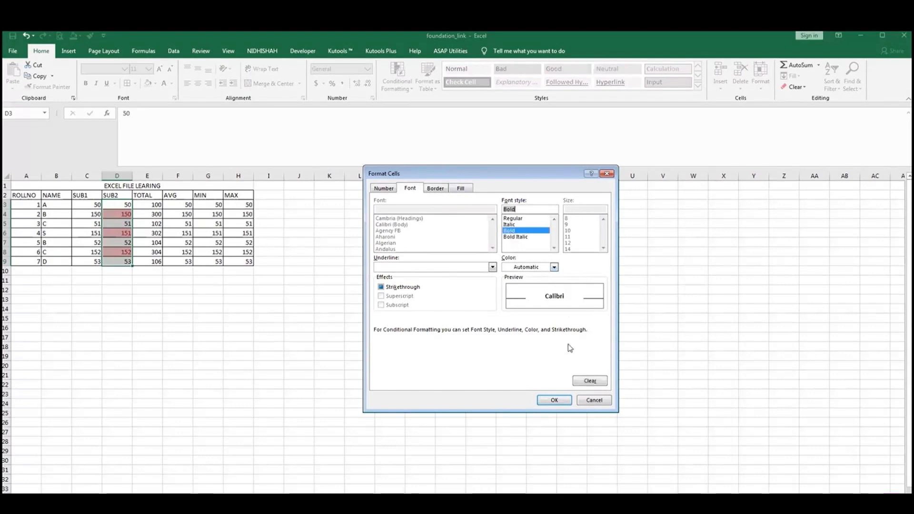
click(519, 237)
click(554, 398)
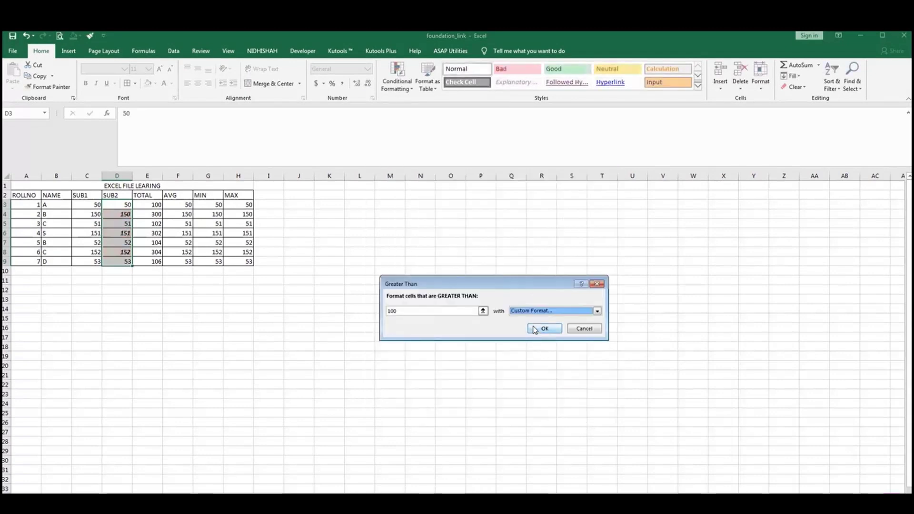
- Apply the Greater Than rule to the SUB2 marks and reopen its format from the rules manager to go through the border options
click(533, 326)
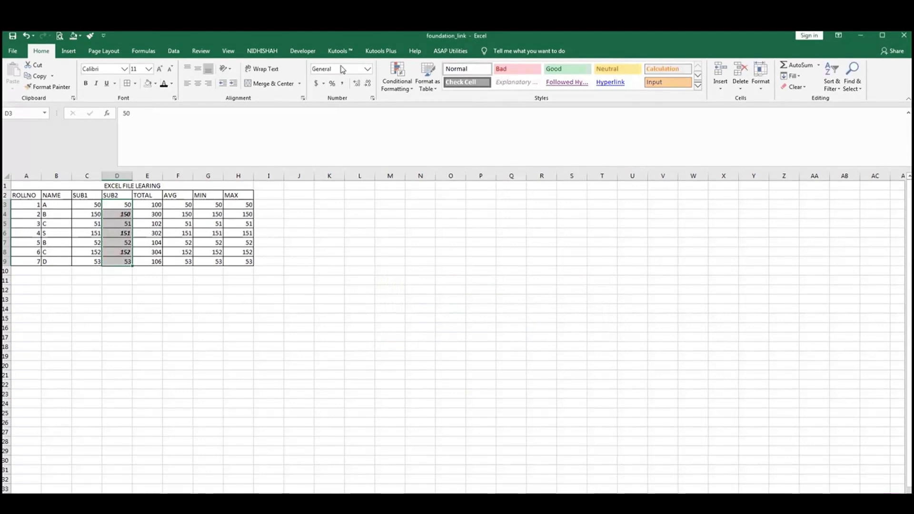
click(397, 84)
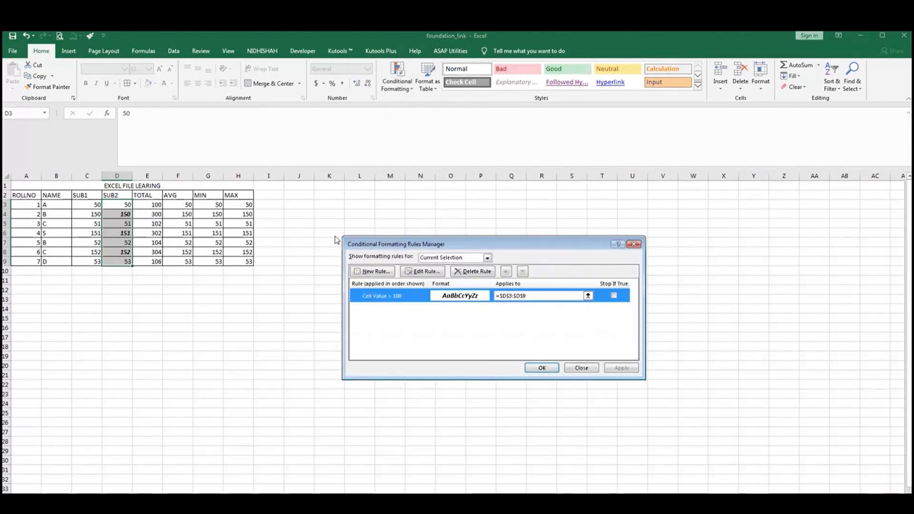
click(508, 364)
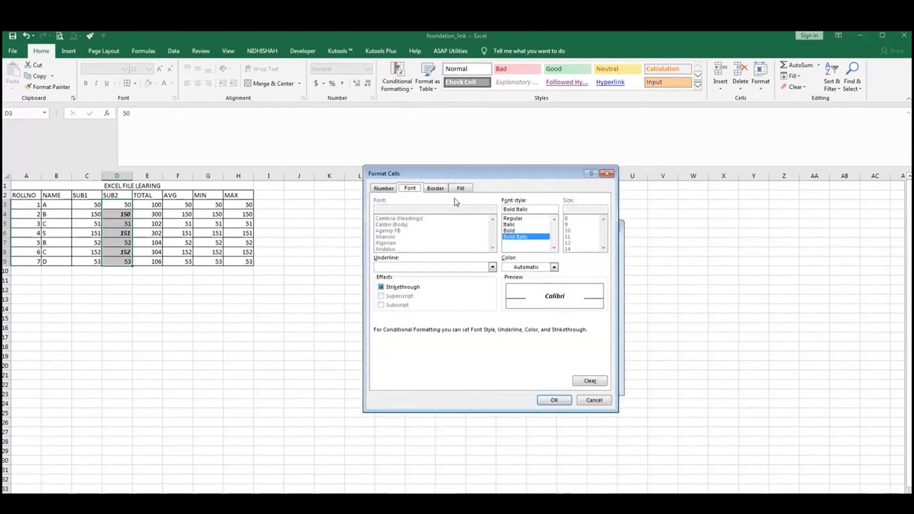
click(435, 188)
click(411, 228)
click(561, 399)
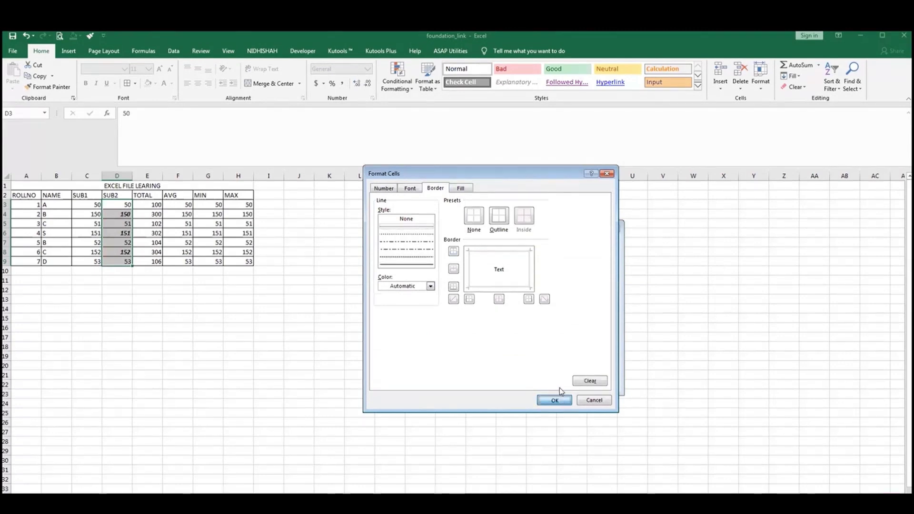
click(559, 380)
click(627, 367)
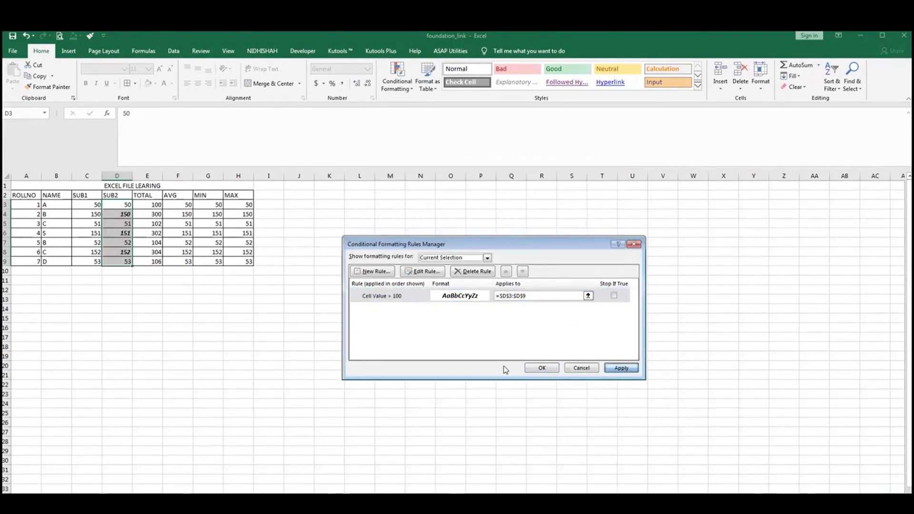
click(542, 367)
- Clear the conditional formatting rules from the entire sheet and check the rules manager
click(393, 90)
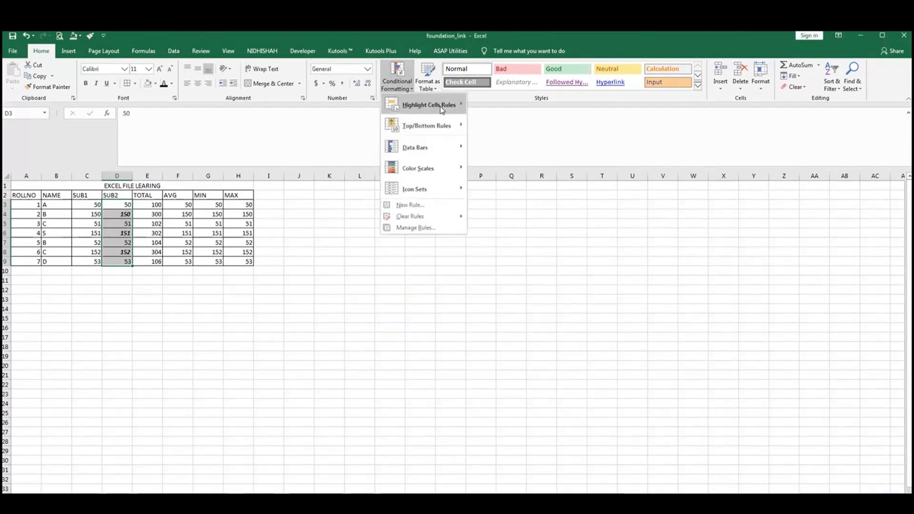
mouse_move(442, 109)
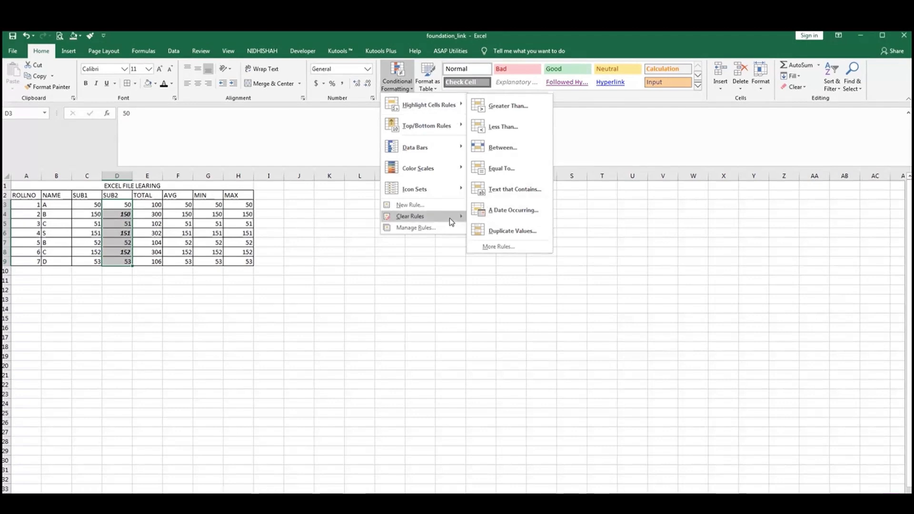
mouse_move(450, 221)
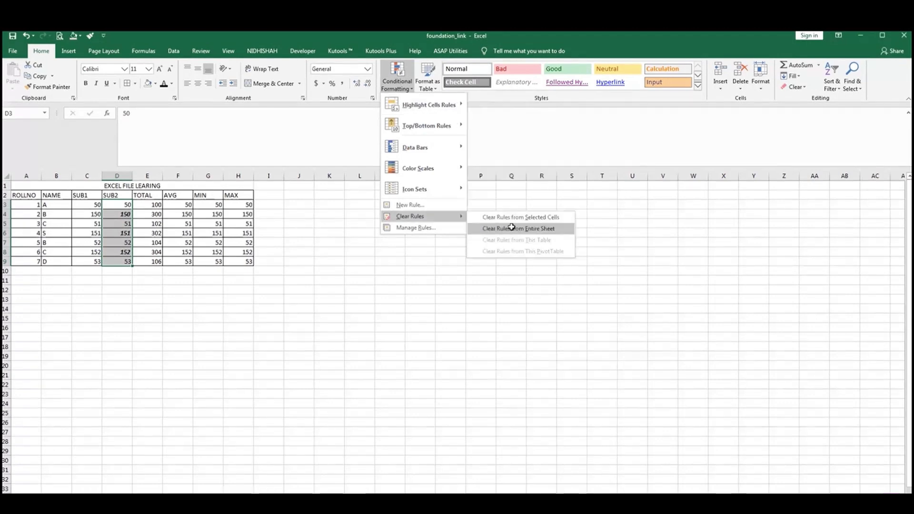
click(518, 229)
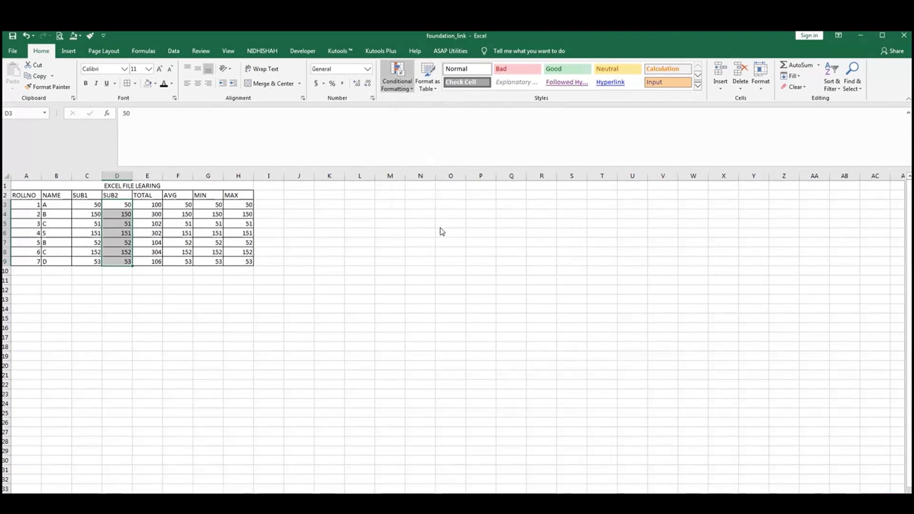
click(585, 368)
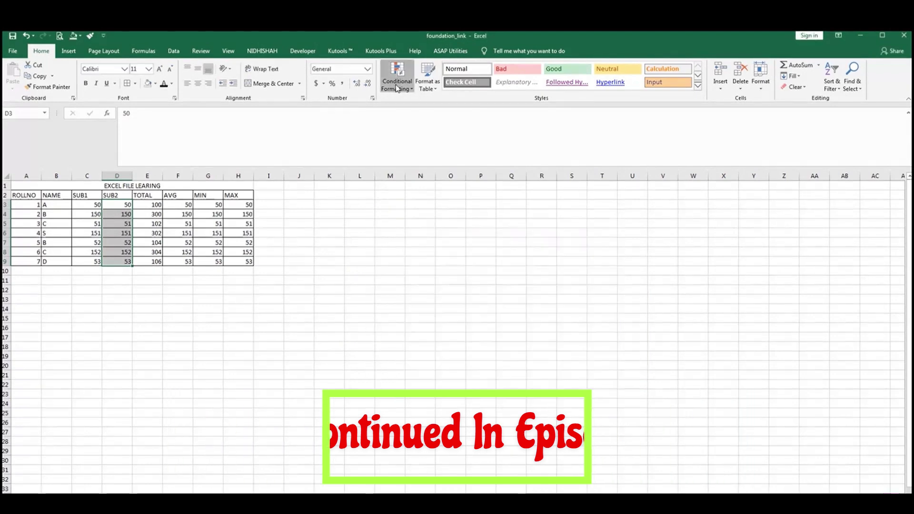
- Set up a Greater Than highlight rule for D3:D9 with the threshold 101 and open the fill options of its custom format
click(398, 85)
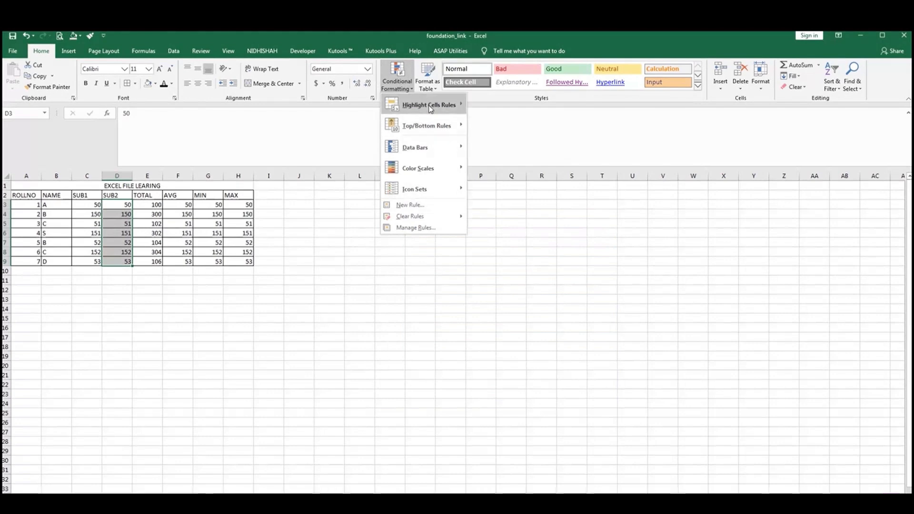
mouse_move(430, 109)
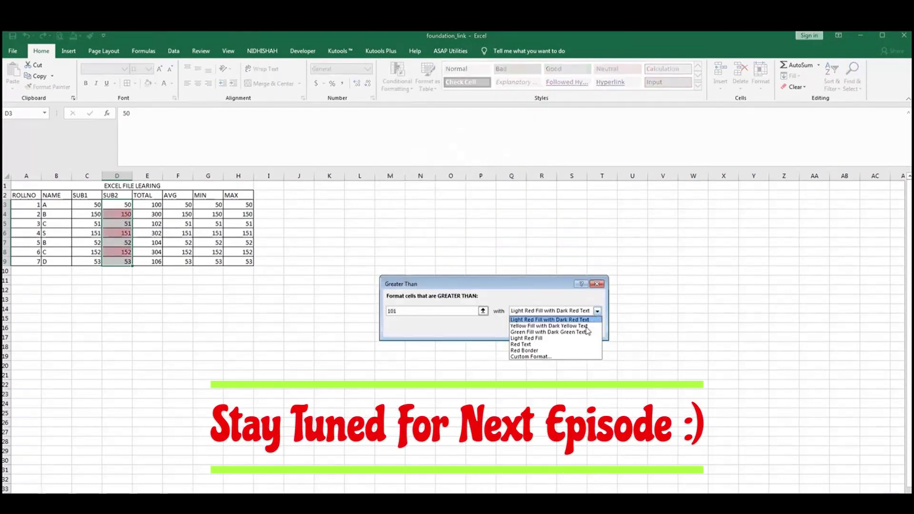
click(530, 356)
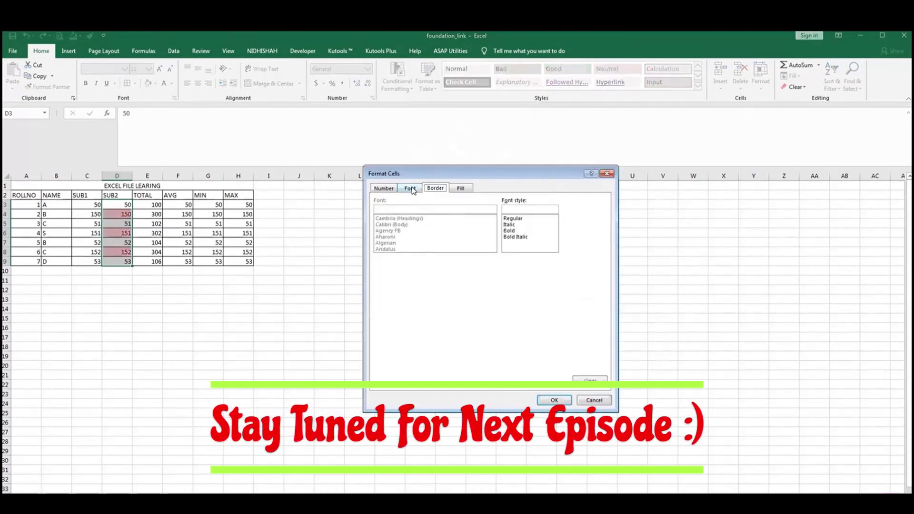
click(383, 188)
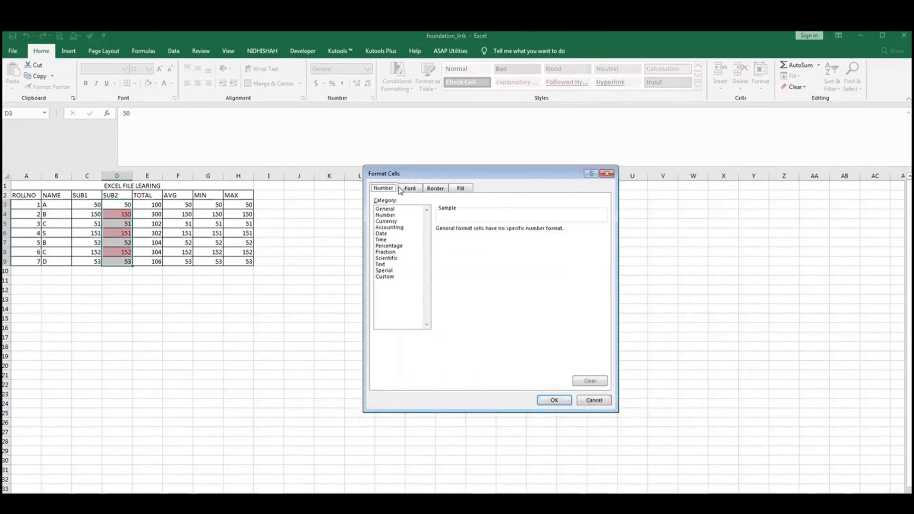
click(432, 189)
click(464, 191)
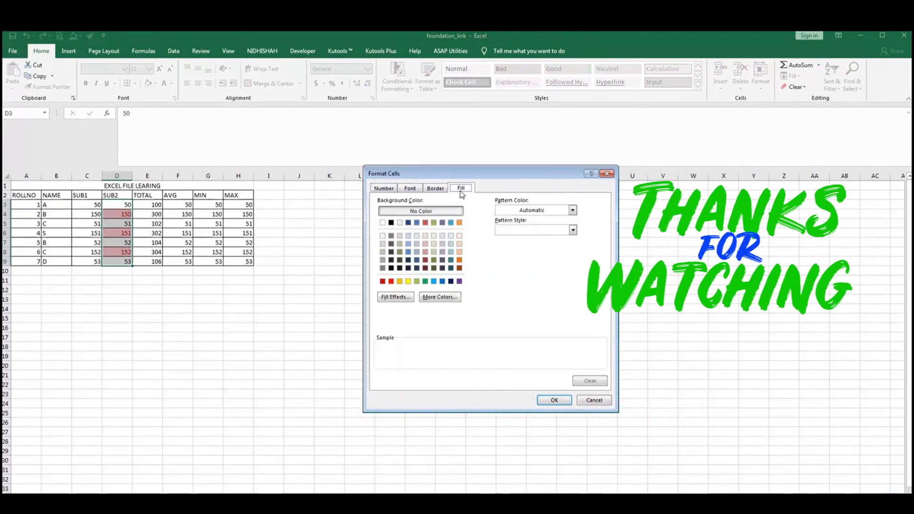